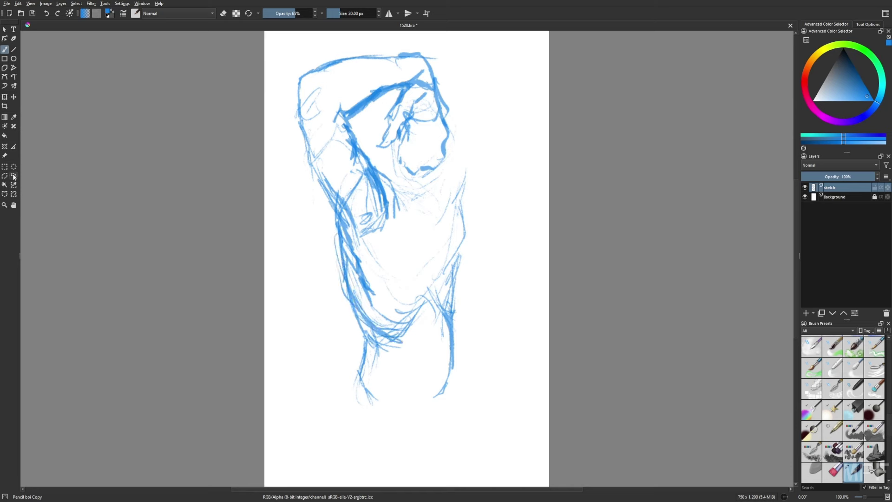
Step: Lasso the raised arm and head in the sketch and shift them slightly outward from the torso
left_click_drag(325, 207, 331, 214)
key("ctrl+z")
key("ctrl+z")
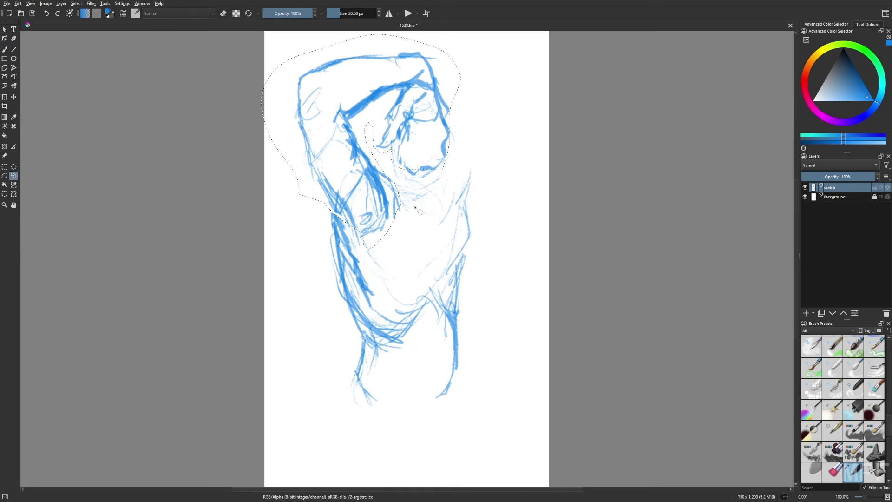
key("j")
key("b")
Step: Sketch the chest's centre lines and a second raised arm bent toward the head
left_click_drag(435, 258, 418, 276)
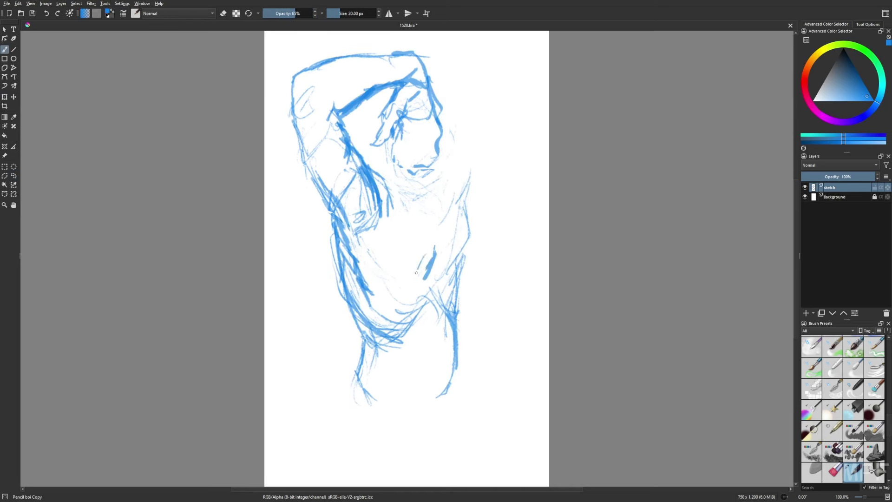
left_click_drag(428, 237, 394, 190)
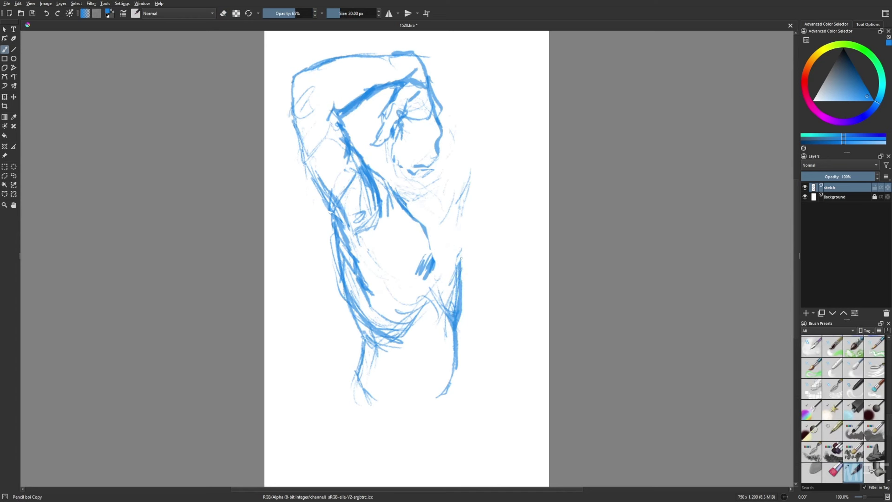
mouse_move(461, 258)
left_mouse_down()
mouse_move(459, 195)
mouse_move(423, 204)
mouse_move(429, 216)
mouse_move(509, 121)
left_mouse_up()
mouse_move(511, 153)
left_mouse_down()
mouse_move(517, 91)
mouse_move(430, 86)
left_mouse_up()
left_click_drag(439, 116, 495, 106)
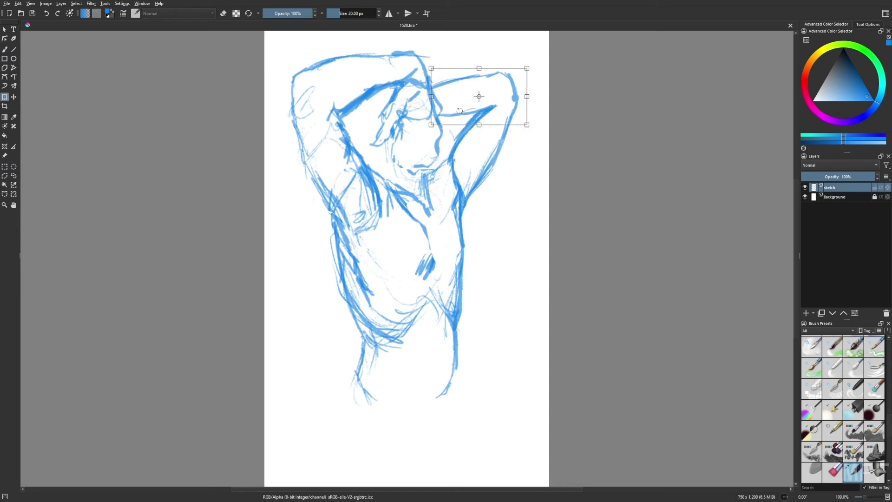
Step: Reposition the second arm's forearm slightly lower and erase stray lines around it
key("e")
key("e")
key("e")
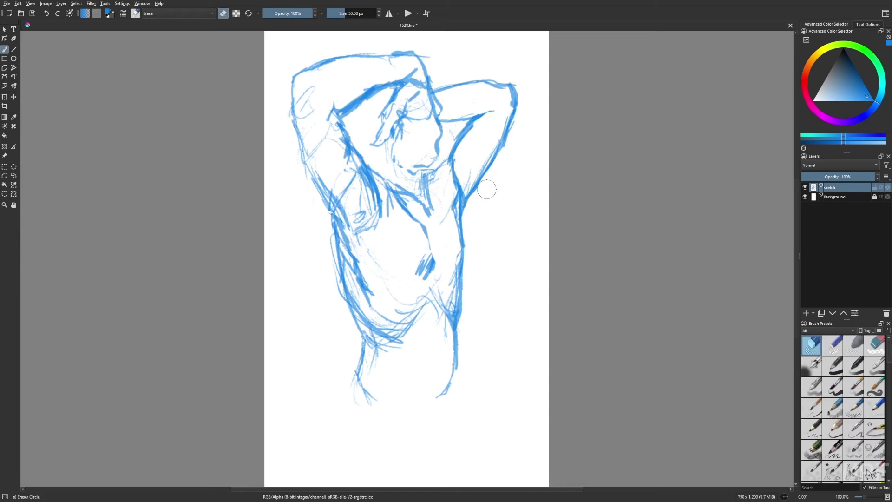
key("e")
Step: Sketch the rib marks, the abdominal contour and the waist below the ribcage
scroll(378, 285, "down", 1)
left_click_drag(390, 253, 378, 284)
scroll(474, 333, "down", 1)
left_click_drag(400, 325, 407, 369)
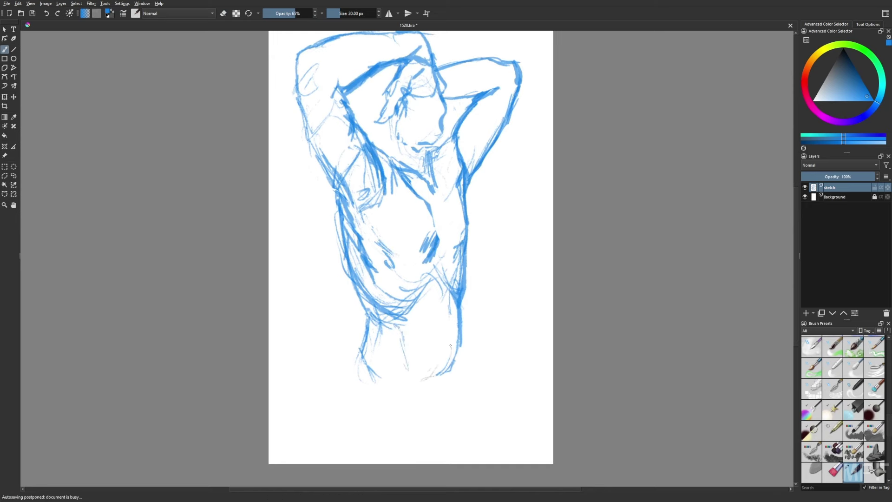
left_click_drag(449, 335, 421, 384)
left_click_drag(367, 316, 399, 379)
left_click_drag(370, 335, 359, 369)
Step: Strengthen the waist contour and sketch the hips, upper thighs and crotch marks
key("e")
key("e")
left_click_drag(376, 293, 339, 406)
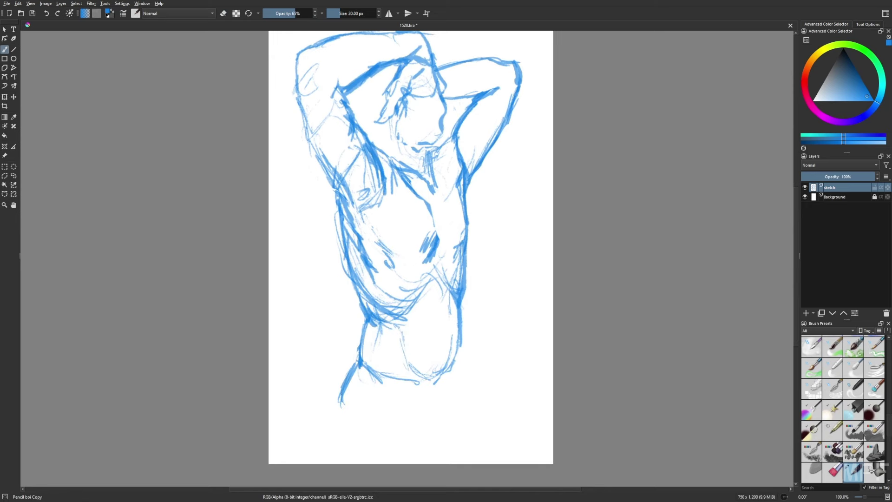
left_click_drag(393, 417, 408, 435)
left_click_drag(458, 397, 450, 421)
Step: Enlarge the whole figure sketch and reinforce its lower abdomen and shoulder lines
key("2")
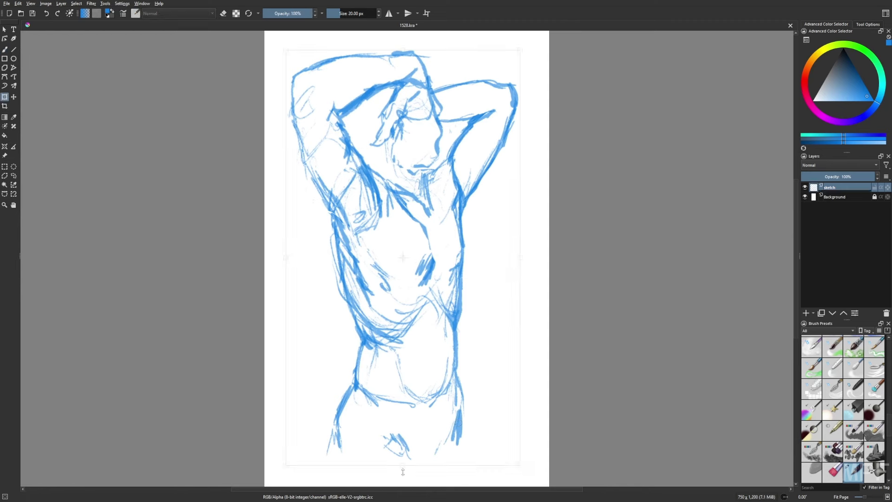
scroll(458, 390, "up", 2)
left_click_drag(363, 437, 418, 467)
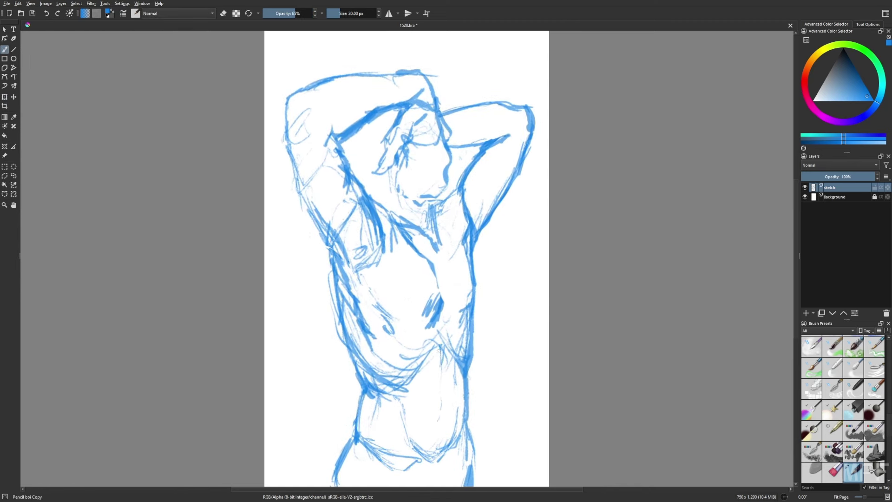
mouse_move(474, 425)
left_mouse_down()
mouse_move(467, 483)
mouse_move(448, 464)
left_mouse_up()
mouse_move(389, 189)
left_mouse_down()
mouse_move(395, 215)
mouse_move(371, 135)
left_mouse_up()
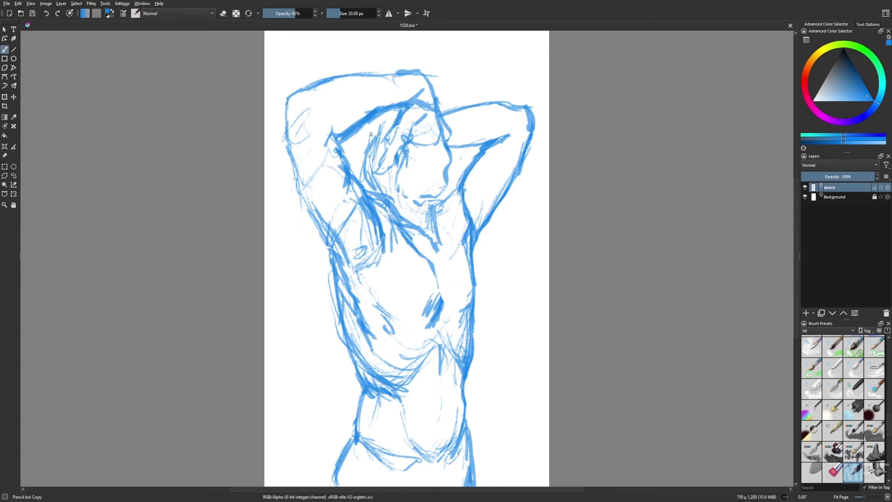
Step: Erase the head and face with the canvas view mirrored, and switch back to the sketching pencil
key("slash")
key("slash")
key("m")
key("slash")
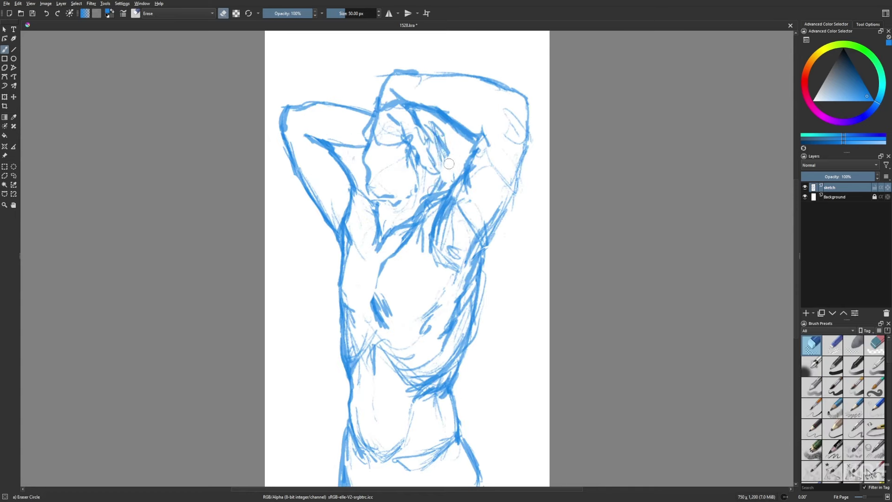
left_click_drag(363, 153, 418, 121)
right_click(454, 279)
left_click(410, 269)
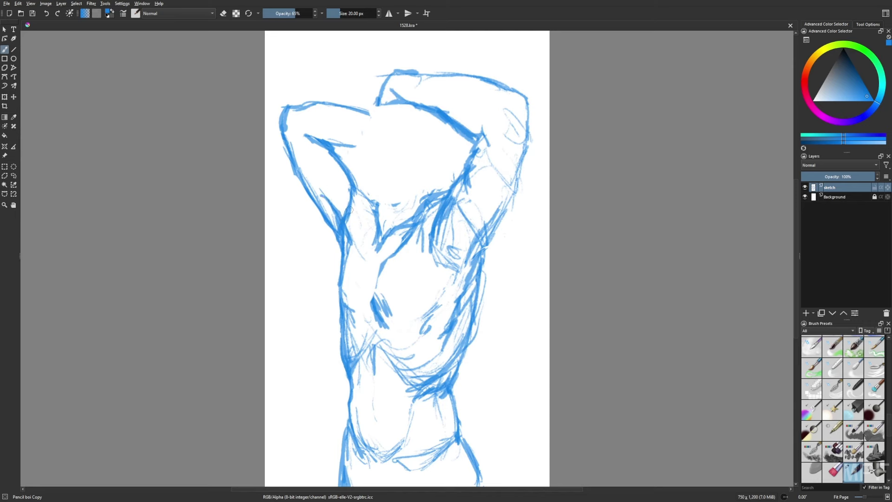
Step: With the view unmirrored, sketch a tilted-back chin and neck and extend the second forearm toward the head
key("m")
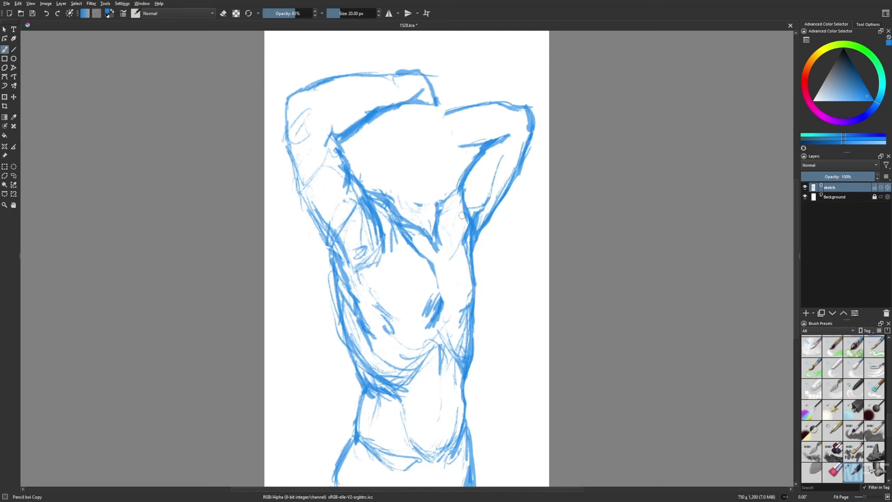
left_click_drag(499, 116, 436, 126)
left_click_drag(435, 189, 439, 233)
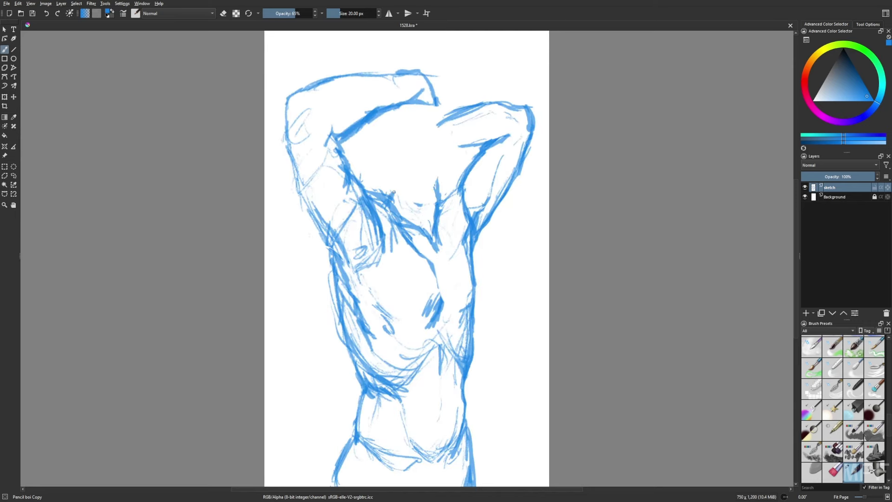
mouse_move(393, 191)
left_mouse_down()
mouse_move(421, 230)
mouse_move(435, 178)
mouse_move(435, 238)
mouse_move(439, 192)
left_mouse_up()
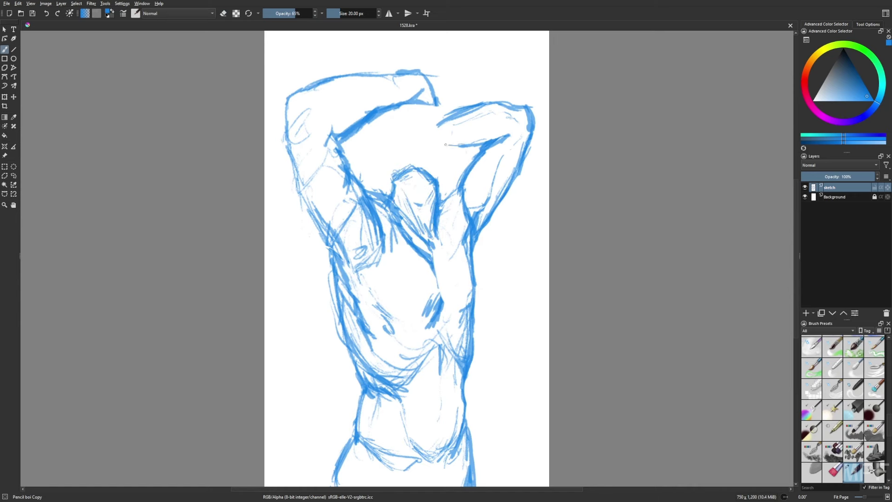
left_click_drag(426, 152, 479, 139)
left_click_drag(409, 135, 477, 111)
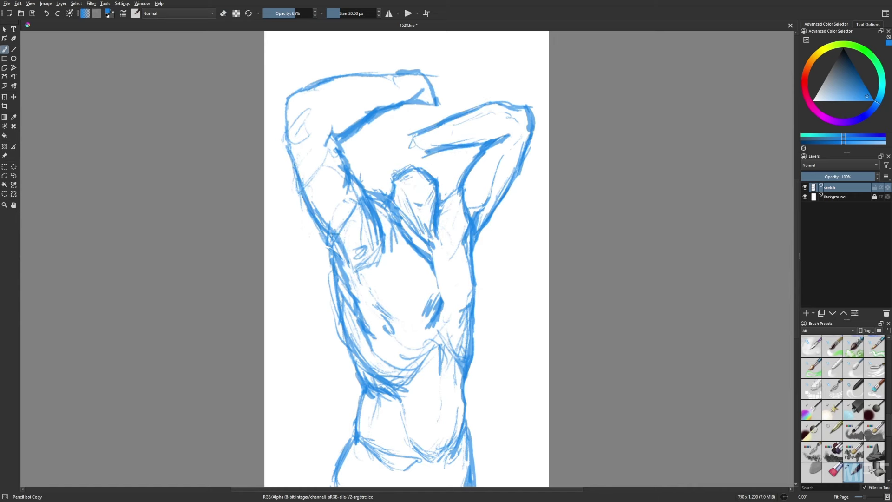
Step: Transform the raised arm on the canvas's left so it sits slightly closer to the head
key("ctrl+t")
left_click_drag(505, 219, 506, 210)
key("Return")
key("b")
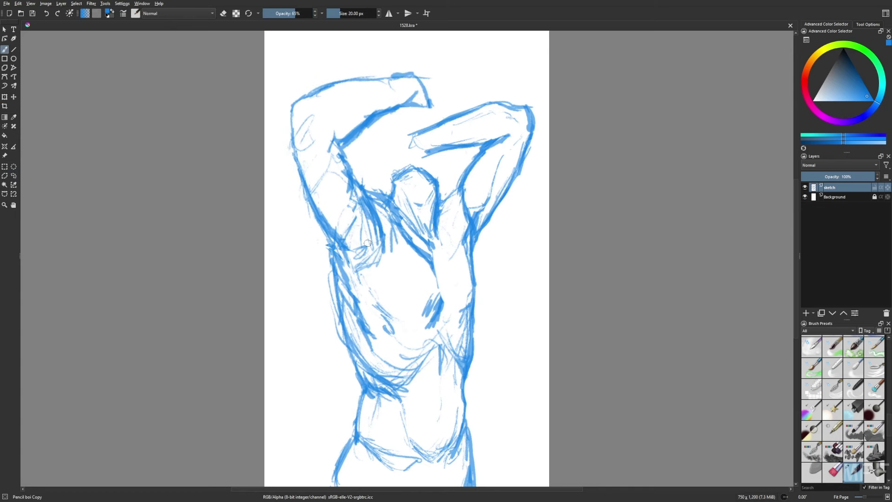
Step: Redraw that raised arm's elbow details and forearm contours, and rework its wrist into the start of a hand
right_click(348, 147)
left_click(305, 119)
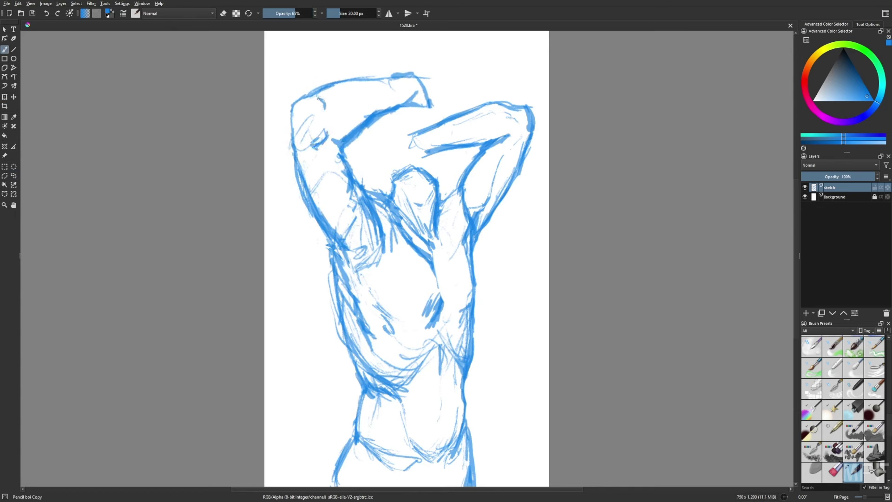
key("e")
mouse_move(325, 77)
left_mouse_down()
mouse_move(400, 77)
mouse_move(418, 98)
mouse_move(356, 135)
mouse_move(379, 103)
left_mouse_up()
left_click_drag(342, 84, 393, 76)
left_click_drag(341, 140, 393, 102)
left_click_drag(392, 76, 424, 92)
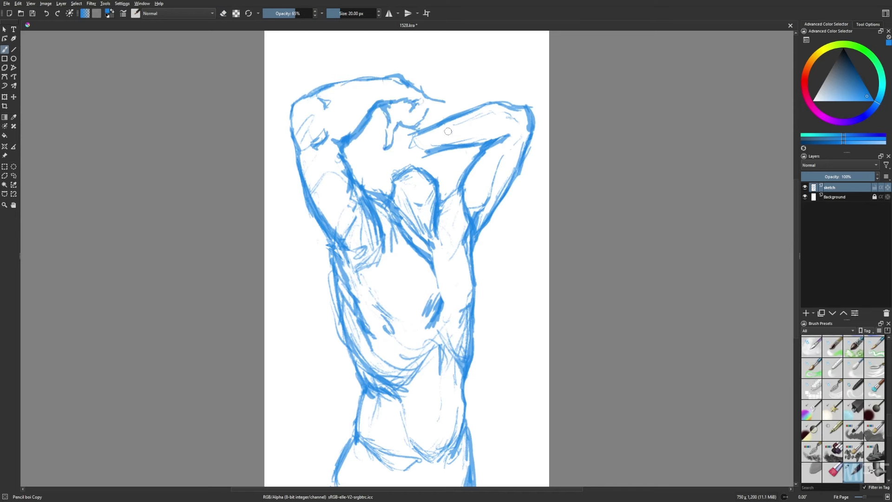
Step: Sketch the hand's fingers reaching over the opposite forearm
right_click(389, 134)
left_click(372, 107)
mouse_move(388, 111)
left_mouse_down()
mouse_move(395, 139)
mouse_move(451, 153)
left_mouse_up()
mouse_move(425, 137)
left_mouse_down()
mouse_move(456, 110)
mouse_move(432, 112)
left_mouse_up()
Step: Refine the wrist, fingers and hairline area between the arms in the mirrored view, and restore the normal view
key("m")
left_click_drag(381, 99, 363, 106)
mouse_move(347, 103)
left_mouse_down()
mouse_move(381, 118)
mouse_move(374, 137)
left_mouse_up()
left_click_drag(360, 121, 440, 179)
left_click_drag(397, 153, 386, 168)
left_click_drag(434, 79, 422, 103)
key("m")
Step: Clean up the overlapping hand and forearm lines with the eraser and redraw them in pencil
key("e")
right_click(454, 119)
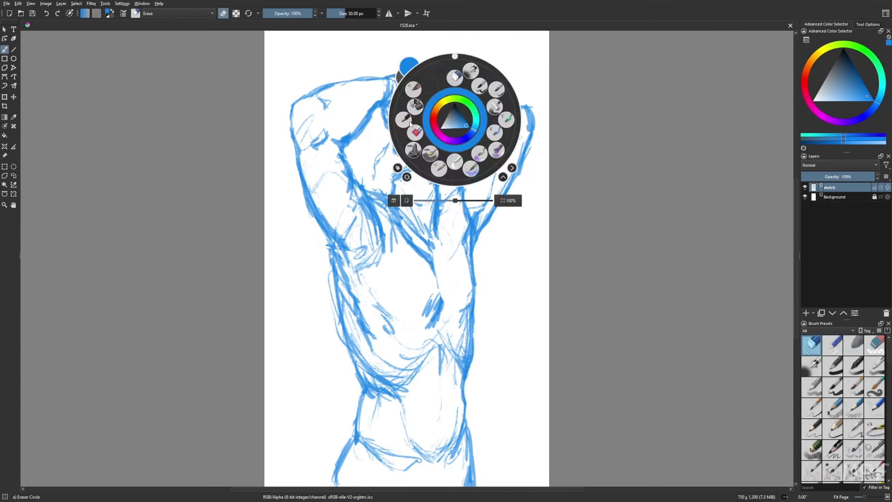
left_click(403, 119)
right_click(475, 136)
left_click(424, 136)
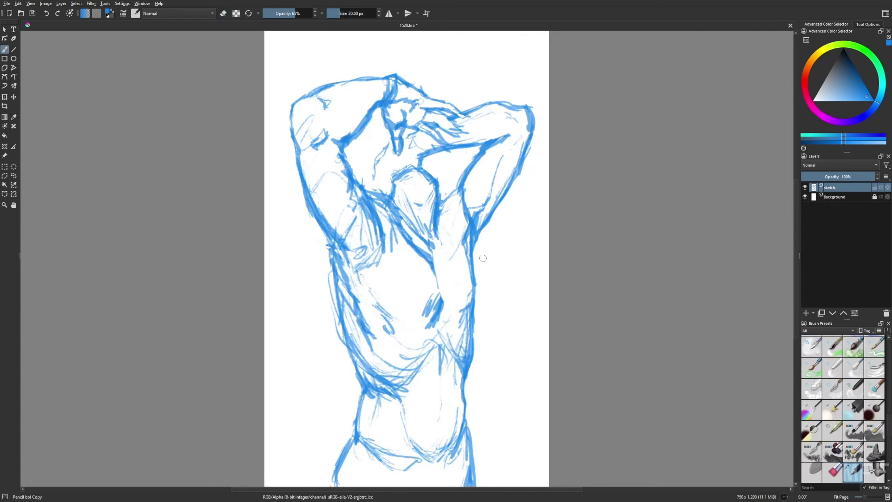
Step: Sketch the second hand above the chin and redraw the lower rib arch over the abdomen
right_click(417, 201)
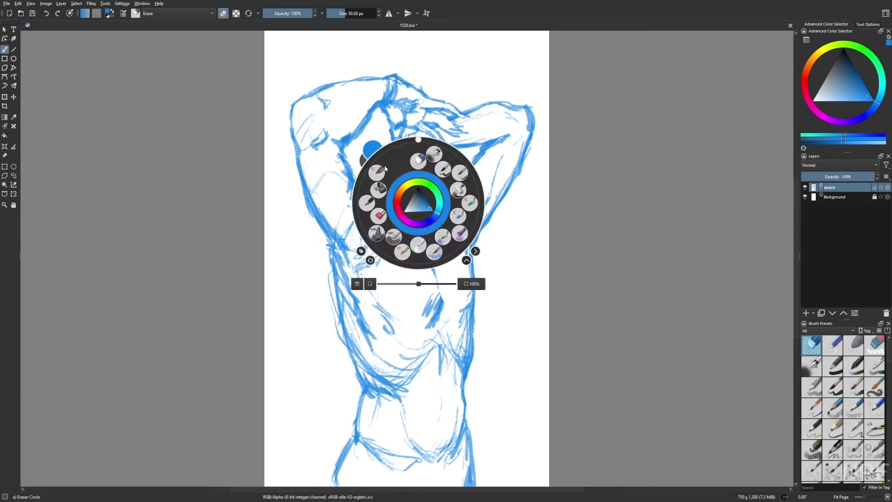
left_click_drag(375, 183, 388, 161)
right_click(374, 178)
left_click(369, 188)
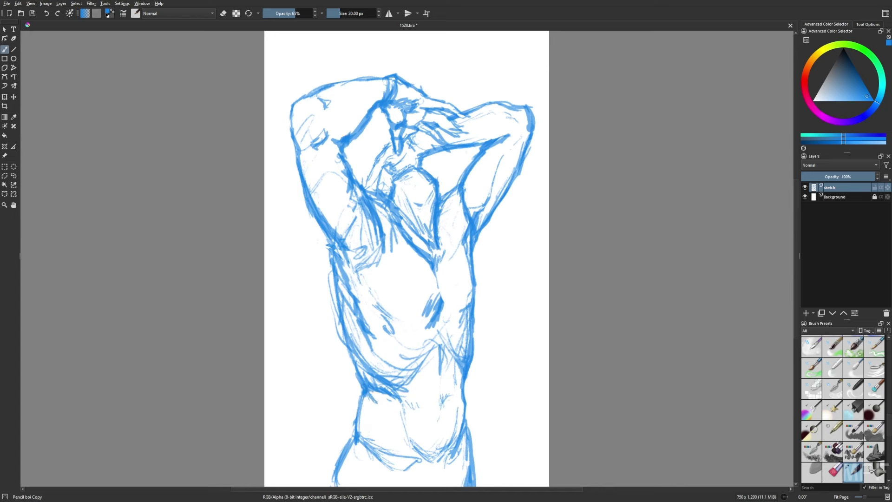
left_click_drag(372, 393, 409, 374)
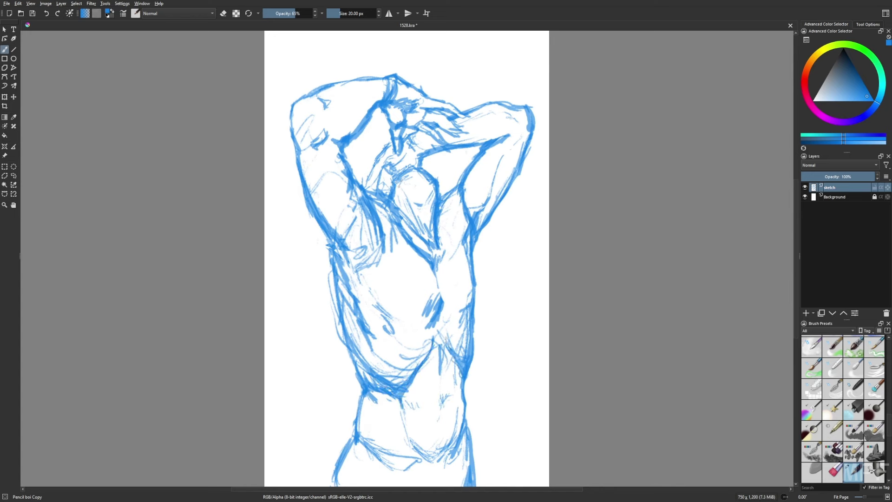
Step: Add a layer named body above the sketch layer and make the sketch layer active again
key("ctrl+z")
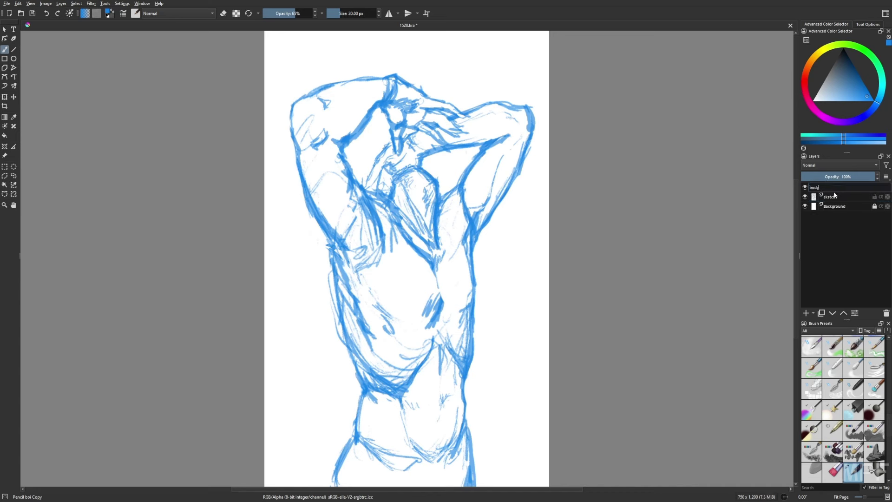
key("Page_Down")
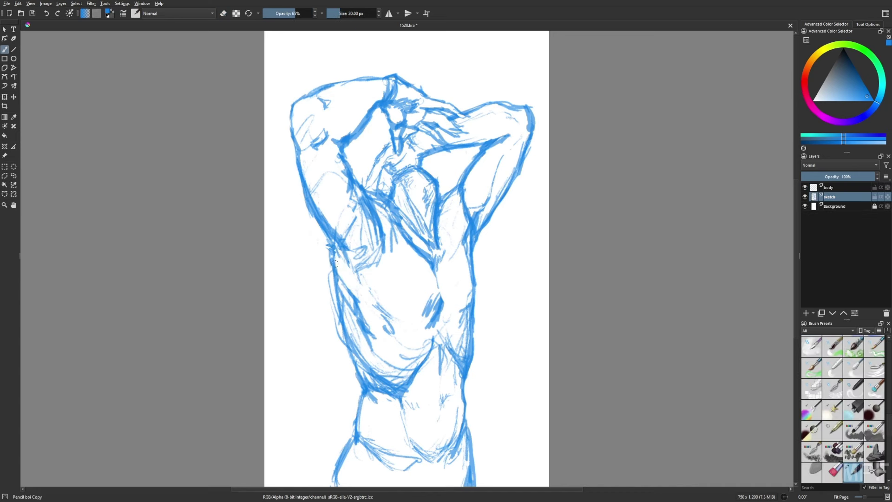
Step: Refine the outer side contour of the ribcage on the sketch layer
left_click_drag(348, 297, 354, 302)
key("e")
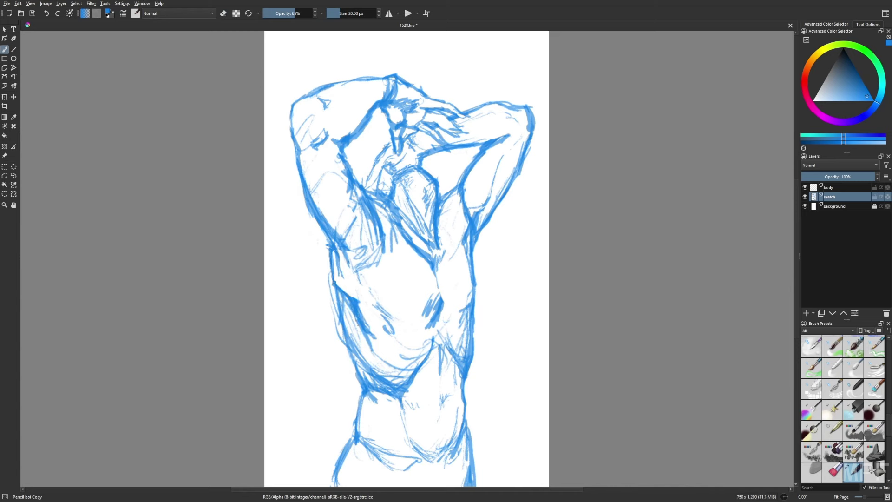
key("e")
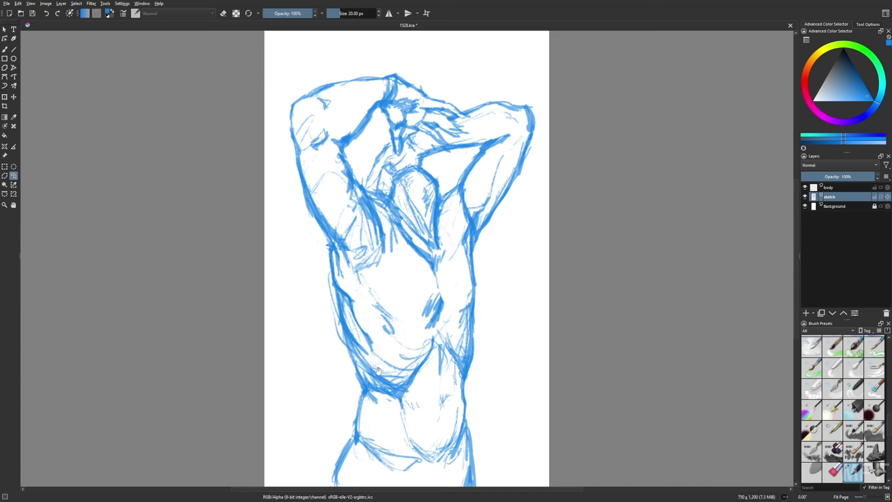
Step: Lasso the hip and thigh on the canvas's left, nudge them slightly inward and deselect
left_click_drag(407, 288, 411, 260)
left_click_drag(423, 429, 433, 456)
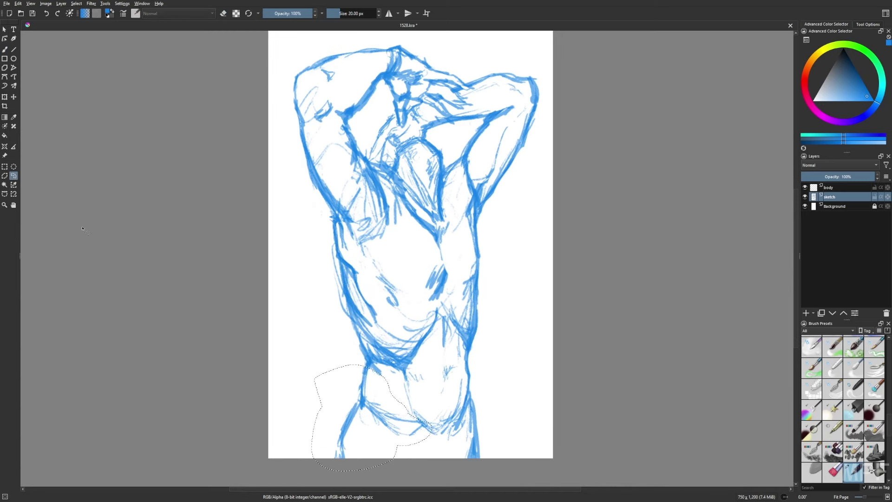
key("ctrl+shift+a")
key("b")
Step: Redraw the shoulder line running from the neck toward the sternum and erase its excess strokes
scroll(412, 191, "up", 1)
right_click(412, 191)
left_click(346, 315)
left_click_drag(372, 181, 407, 218)
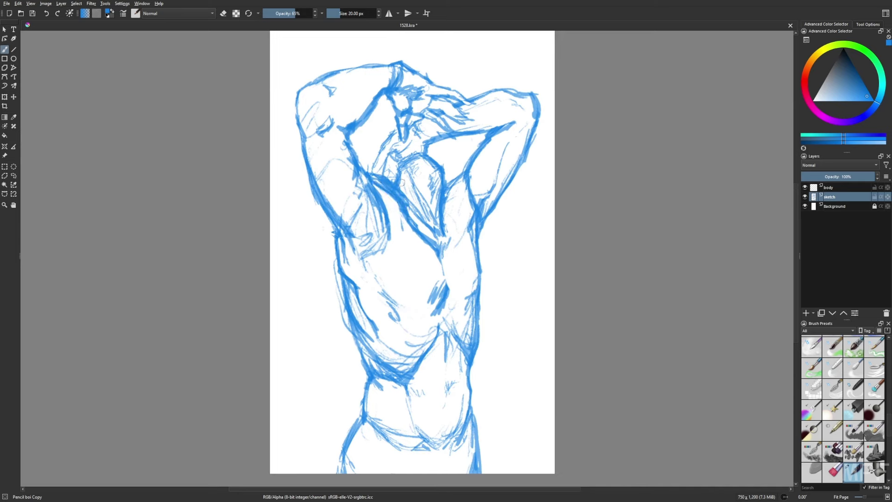
key("e")
mouse_move(404, 186)
left_mouse_down()
mouse_move(410, 215)
mouse_move(375, 175)
mouse_move(396, 186)
left_mouse_up()
key("e")
key("e")
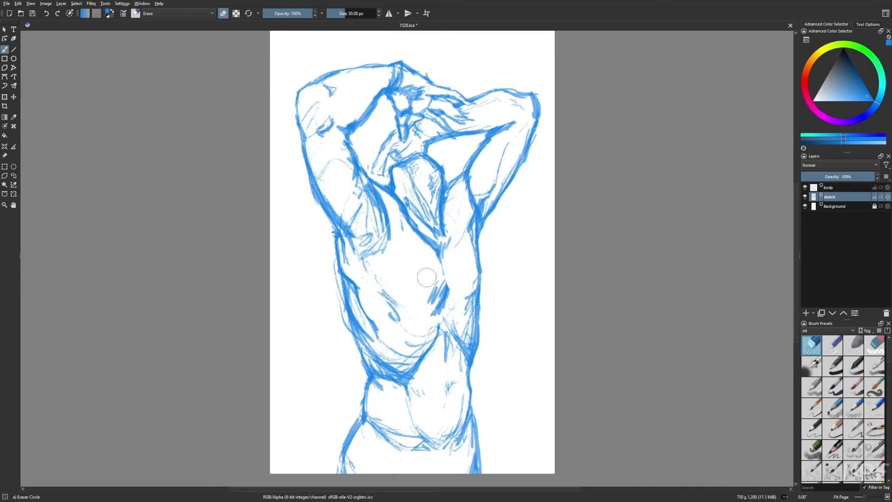
Step: Strengthen the inner armpit contour on the canvas's left and erase the loose strokes beside it
key("e")
mouse_move(382, 156)
left_mouse_down()
mouse_move(367, 179)
mouse_move(379, 230)
mouse_move(391, 229)
left_mouse_up()
key("e")
right_click(379, 249)
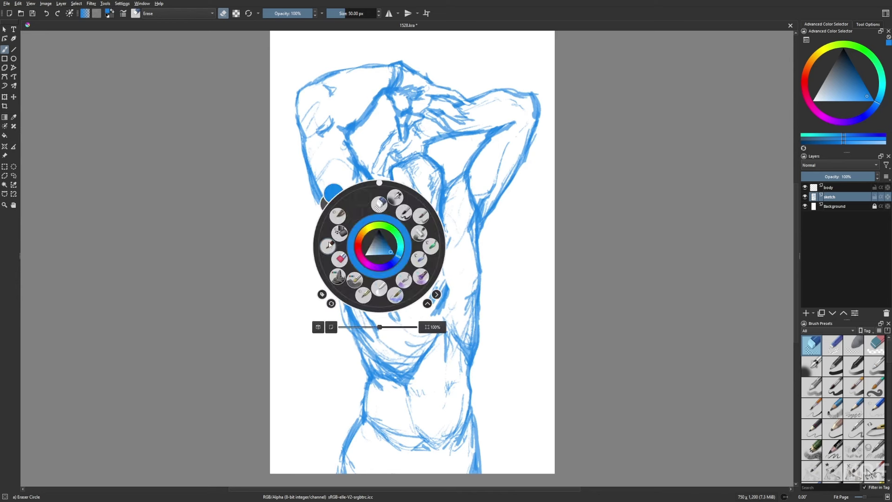
left_click(357, 198)
Step: Lasso the elbow area of the raised arm on the canvas's left and nudge it slightly
left_click_drag(284, 111, 279, 93)
key("ctrl+t")
left_click_drag(334, 89, 332, 93)
key("Return")
Step: Ink the inner arm, collar, sternum and ribcage side lines in black on the body layer using the original rock brush at 13 px
key("Page_Up")
right_click(668, 312)
left_click(669, 265)
key("d")
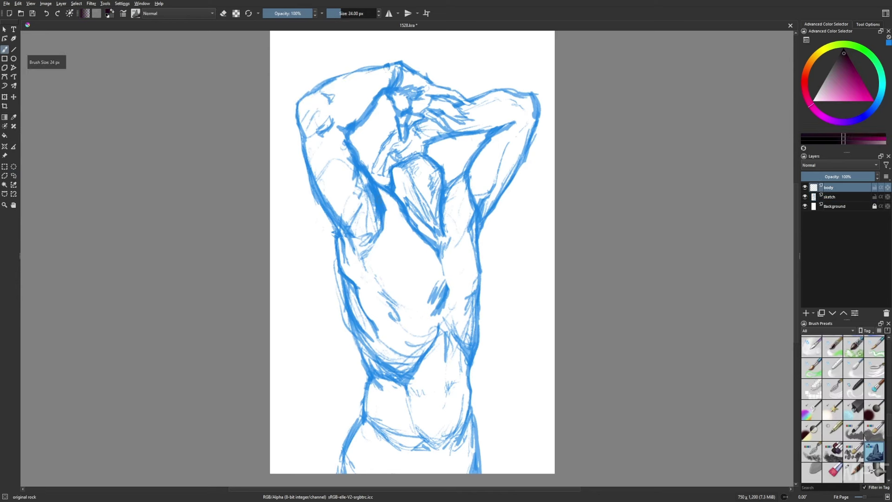
mouse_move(347, 135)
left_mouse_down()
mouse_move(367, 176)
mouse_move(367, 246)
left_mouse_up()
mouse_move(374, 182)
left_mouse_down()
mouse_move(406, 205)
mouse_move(445, 276)
left_mouse_up()
left_click_drag(446, 284, 430, 313)
left_click_drag(470, 234, 473, 296)
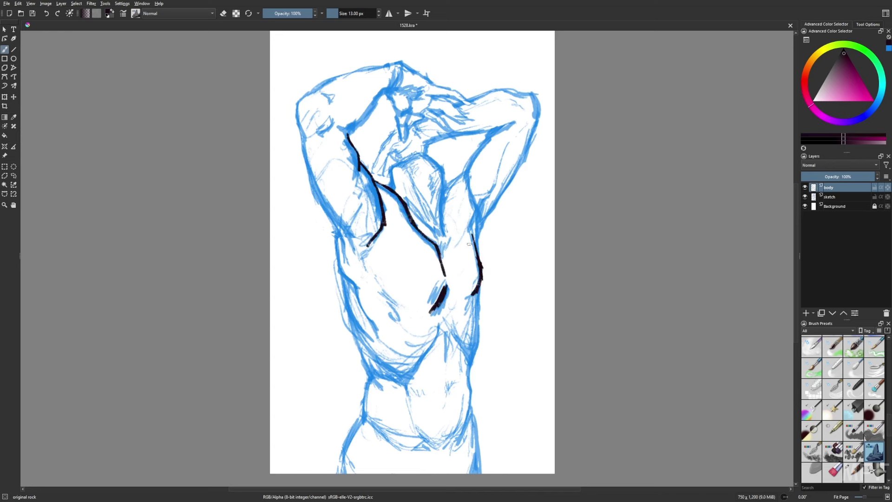
Step: Ink the armpit and upper arm contours of the arm on the canvas's right up to the elbow in black
left_click_drag(478, 258, 474, 153)
left_click_drag(499, 128, 471, 159)
key("e")
left_click_drag(481, 223, 537, 119)
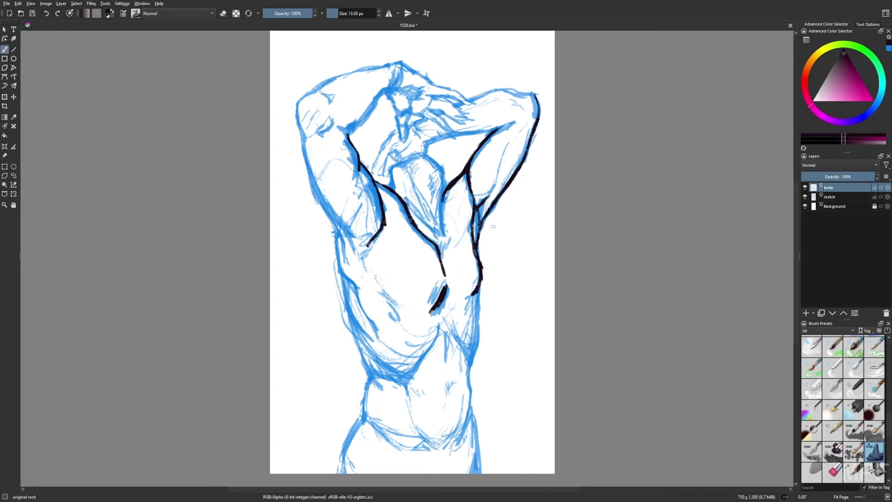
Step: Ink the neck and jaw outline and the flank contours on the canvas's left in black
left_click_drag(441, 234, 441, 170)
left_click_drag(391, 167, 421, 154)
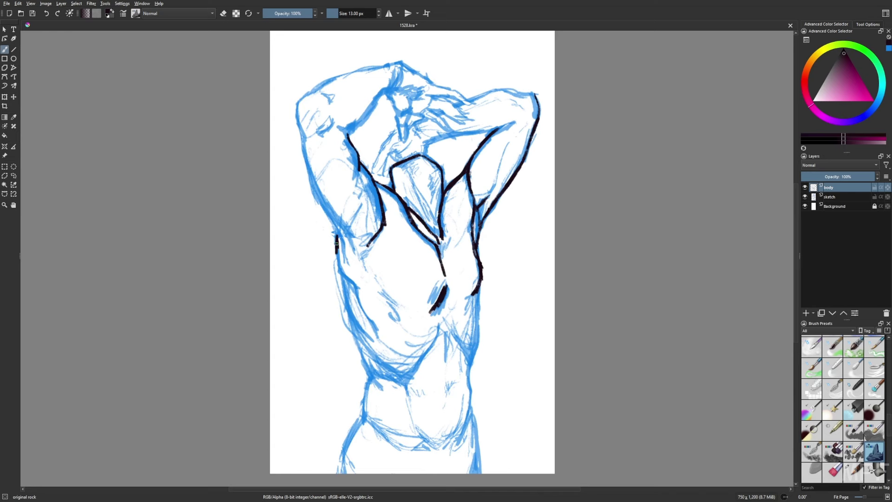
left_click_drag(337, 243, 378, 331)
left_click_drag(338, 230, 345, 263)
Step: Ink the outer contour, elbow creases and inner forearm of the raised arm on the canvas's left
mouse_move(329, 215)
left_mouse_down()
mouse_move(298, 95)
mouse_move(403, 61)
left_mouse_up()
left_click_drag(325, 96, 331, 103)
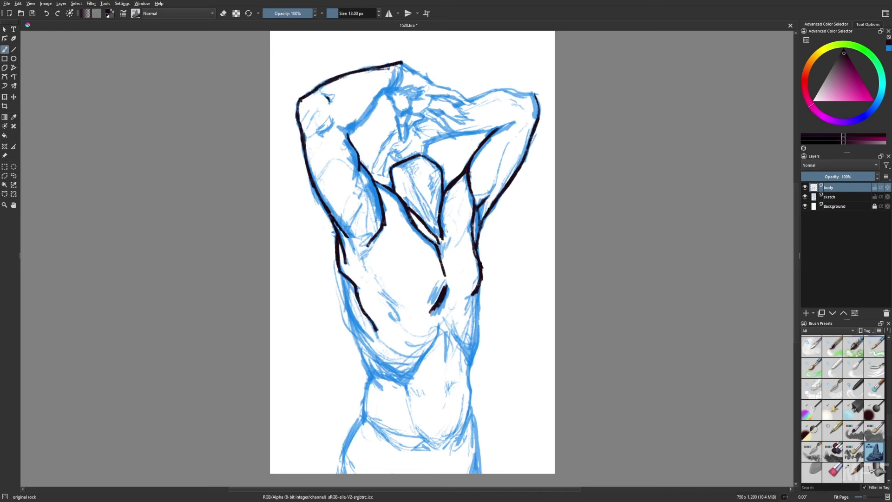
left_click_drag(319, 135, 329, 126)
left_click_drag(346, 134, 390, 87)
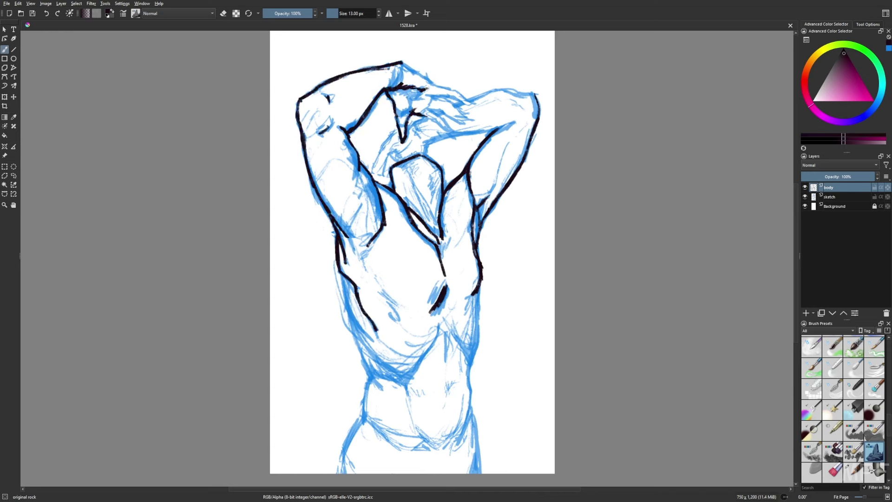
Step: Ink the front hand and its fingers in black, reducing the brush to 11 px and checking the drawing in a mirrored view
key("m")
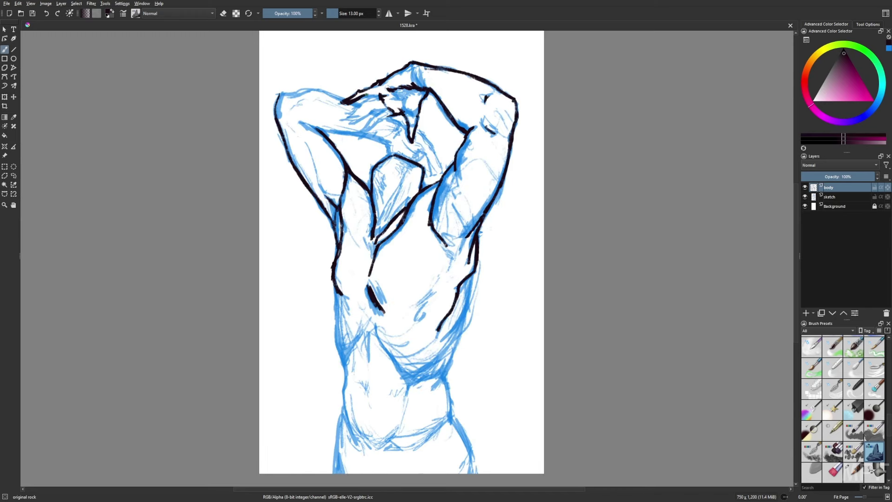
key("m")
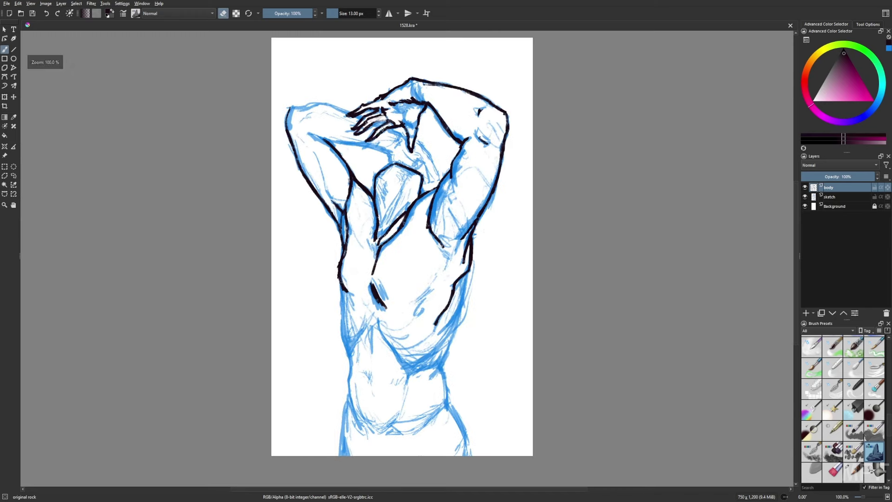
key("1")
key("e")
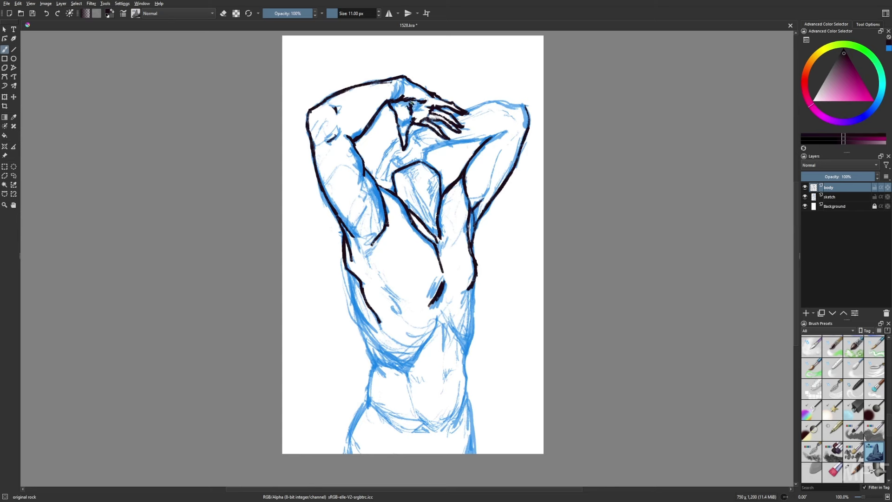
left_click_drag(390, 154, 453, 105)
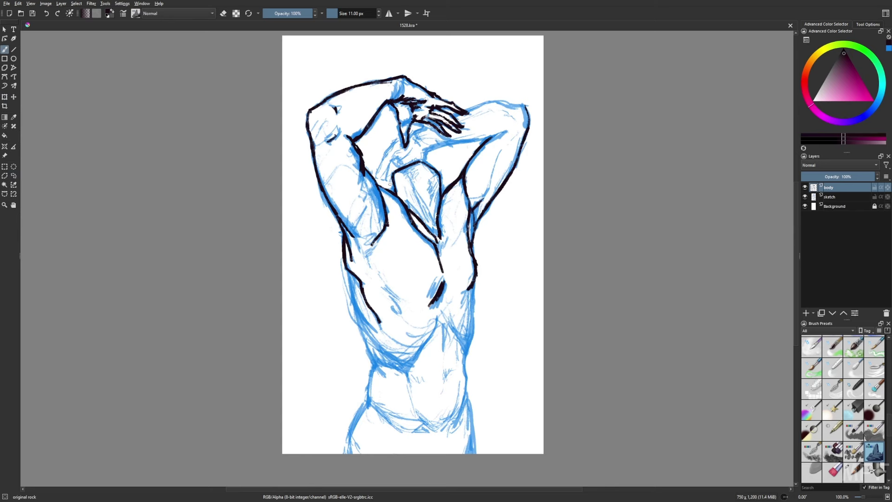
key("m")
key("m")
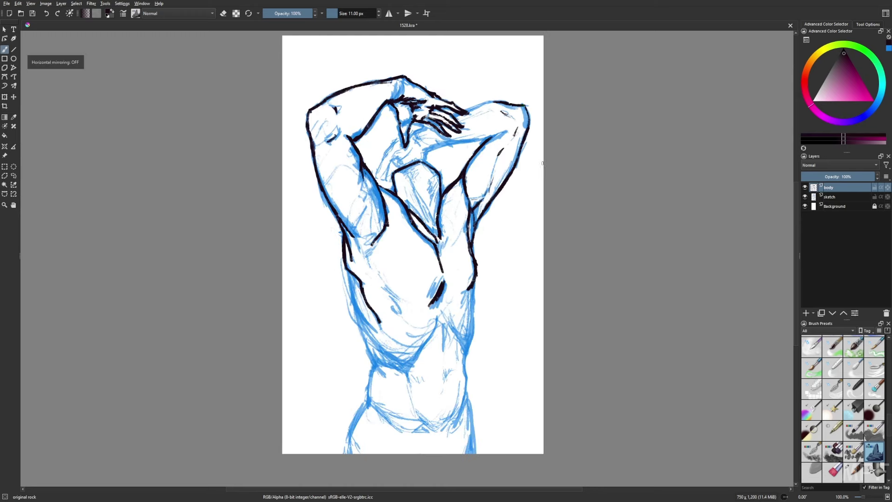
Step: Ink the forearm and elbow of the arm on the canvas's right and hatch the neck muscles with a 14 px brush
key("minus")
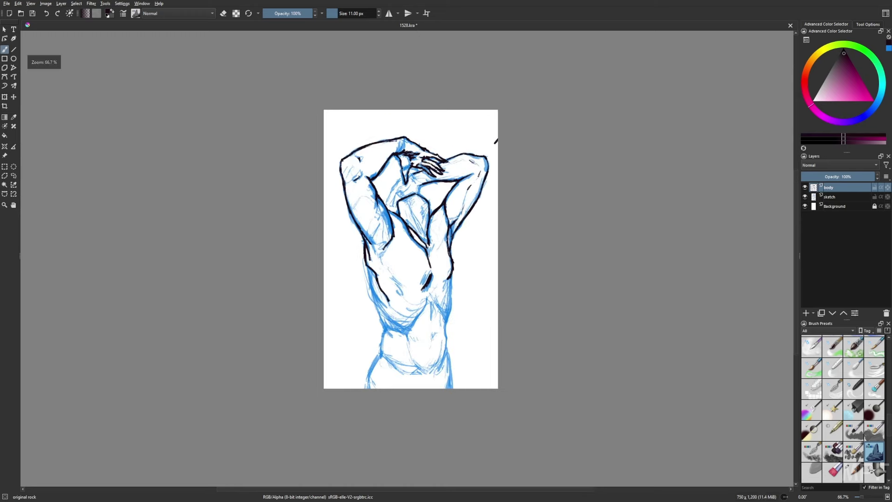
key("equal")
right_click(531, 104)
left_click(488, 147)
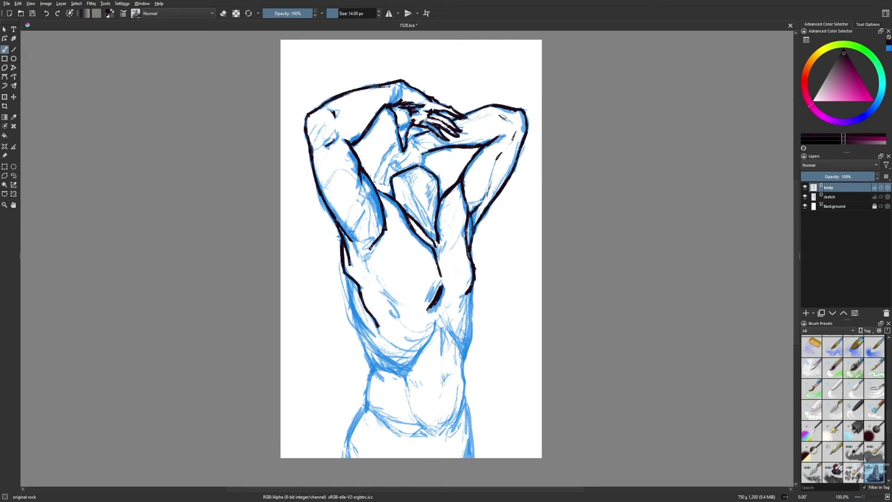
left_click_drag(434, 205, 423, 239)
left_click_drag(439, 188, 431, 230)
key("e")
Step: Ink both sides of the torso from the ribs down through the waist, including the hip on the canvas's right
left_click_drag(473, 288, 463, 359)
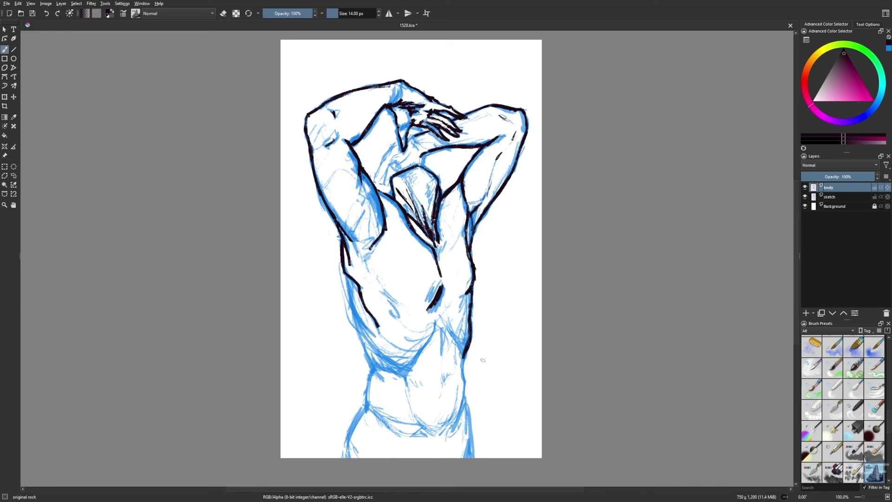
left_click_drag(466, 401, 470, 456)
left_click_drag(370, 407, 358, 320)
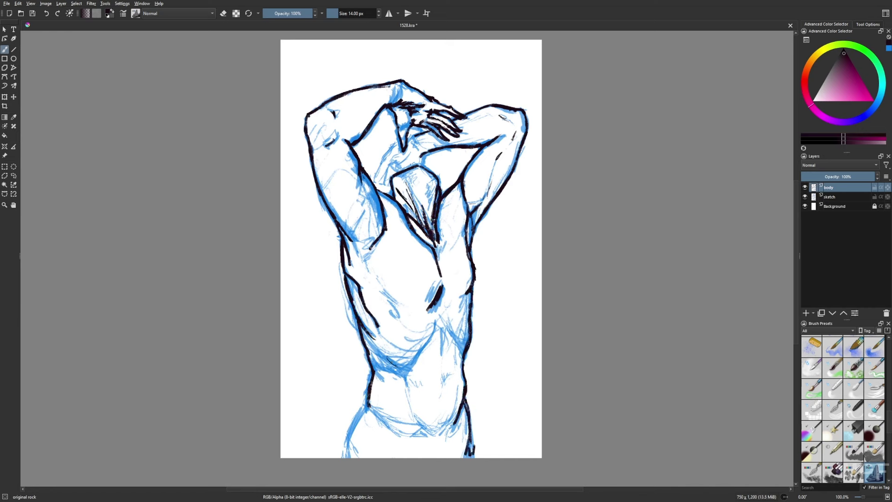
Step: Ink the lower ribcage arch, the upper midline of the abdomen and the sternum line
left_click_drag(445, 321, 465, 344)
left_click_drag(440, 322, 438, 352)
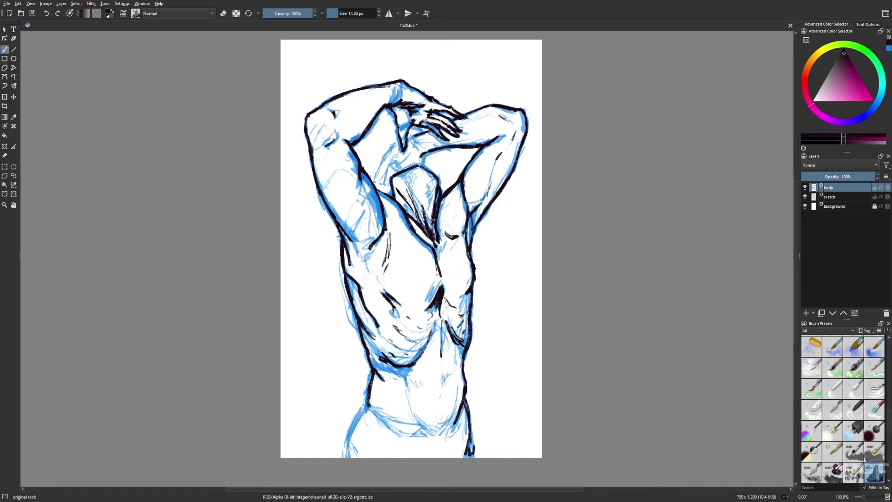
key("e")
left_click_drag(439, 258, 436, 280)
Step: Ink the abdominal muscle edges on both sides of the navel and refine them with the eraser
left_click_drag(390, 367, 418, 421)
left_click_drag(460, 370, 444, 435)
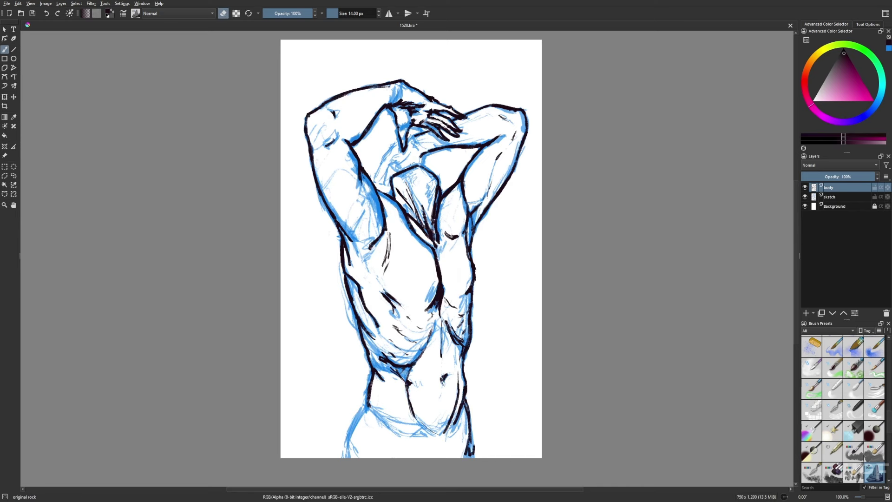
key("e")
left_click_drag(462, 357, 443, 433)
mouse_move(447, 395)
left_mouse_down()
mouse_move(451, 381)
mouse_move(449, 425)
mouse_move(454, 408)
left_mouse_up()
Step: Ink the hip on the canvas's left, the lower belly crease and the hand behind the head, checking in a mirrored view
key("e")
left_click_drag(367, 405, 343, 448)
left_click_drag(395, 424, 425, 437)
scroll(407, 137, "up", 1)
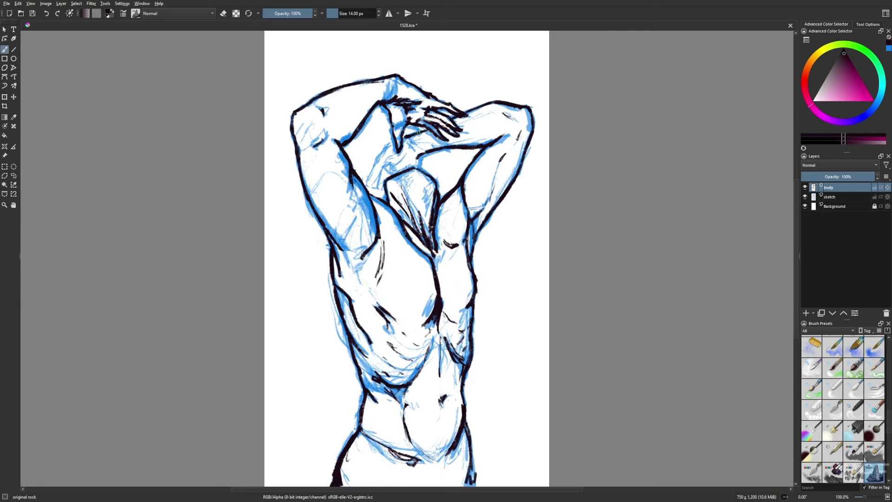
key("m")
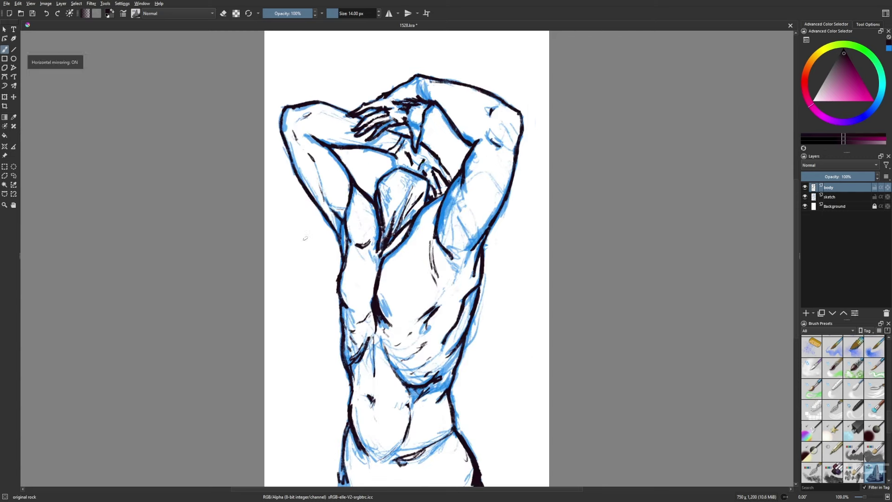
Step: Add a second body layer beneath the line art and trace the first arm's inside edge in muted mauve with Basic-5 Size at 40 px
left_click(806, 313)
left_click(827, 82)
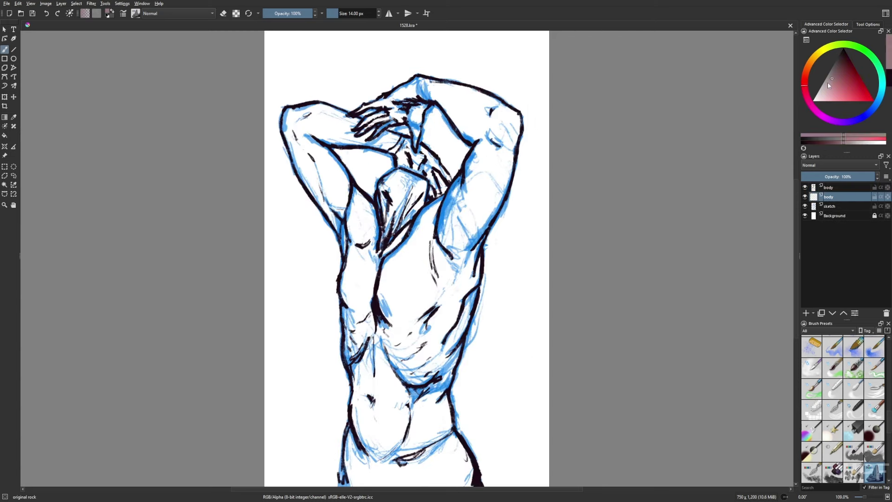
key("slash")
mouse_move(326, 205)
left_mouse_down()
mouse_move(283, 117)
mouse_move(402, 98)
left_mouse_up()
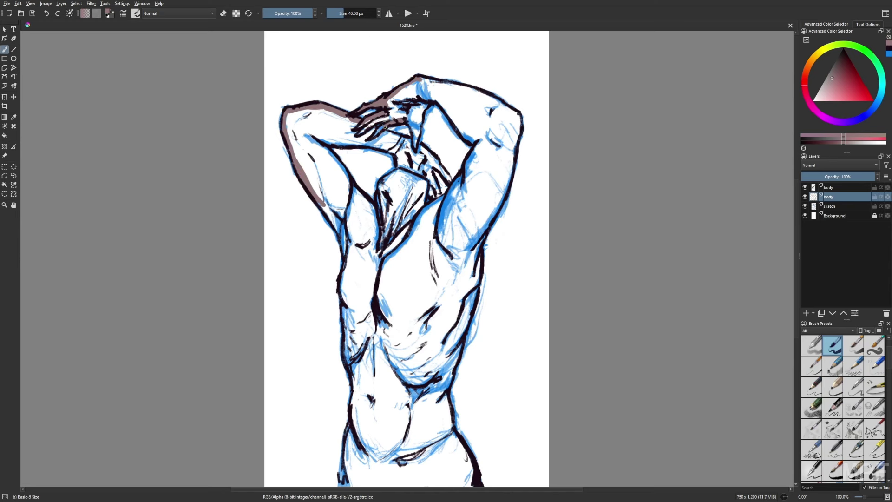
Step: Trace muted mauve along the inside of the remaining body outline, covering both arms, the torso sides and the hips
key("m")
left_click_drag(421, 152, 491, 141)
mouse_move(493, 209)
left_mouse_down()
mouse_move(470, 274)
mouse_move(466, 486)
left_mouse_up()
mouse_move(346, 485)
left_mouse_down()
mouse_move(355, 353)
mouse_move(302, 162)
mouse_move(393, 76)
left_mouse_up()
left_click_drag(341, 139, 370, 108)
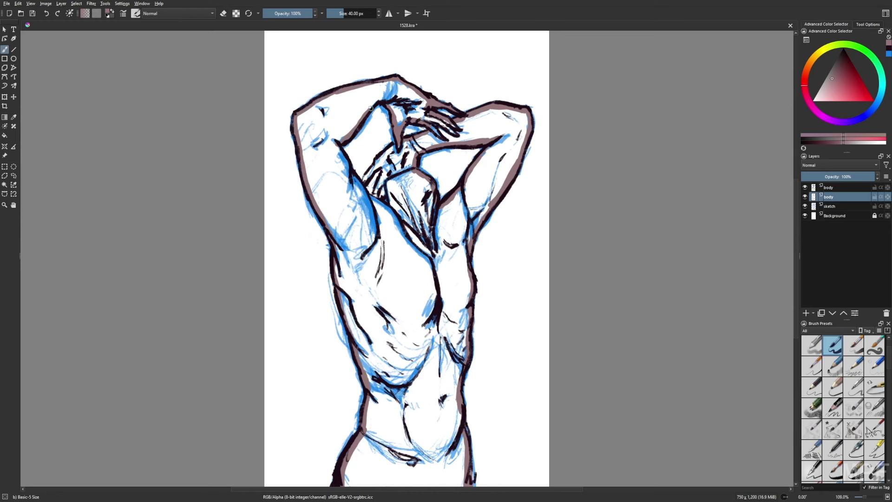
Step: Block in the hand behind the head and fill the whole body silhouette with muted mauve
key("e")
left_click_drag(363, 181, 393, 147)
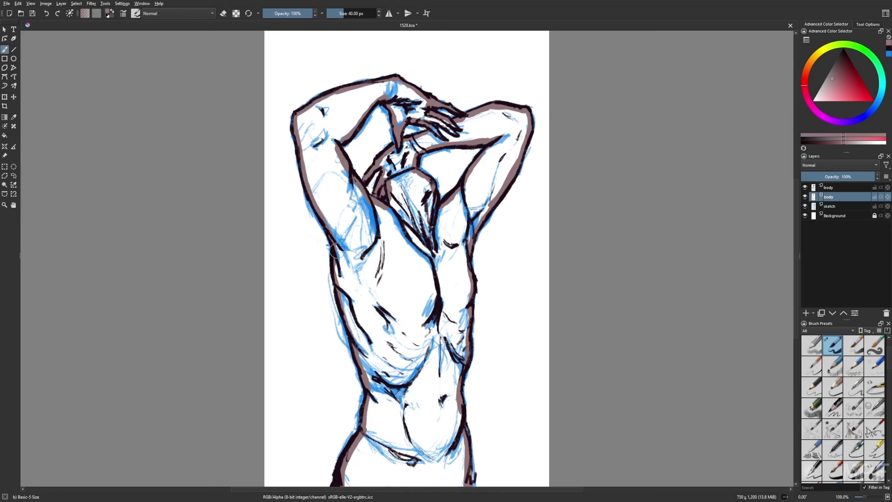
key("f")
left_click(336, 251)
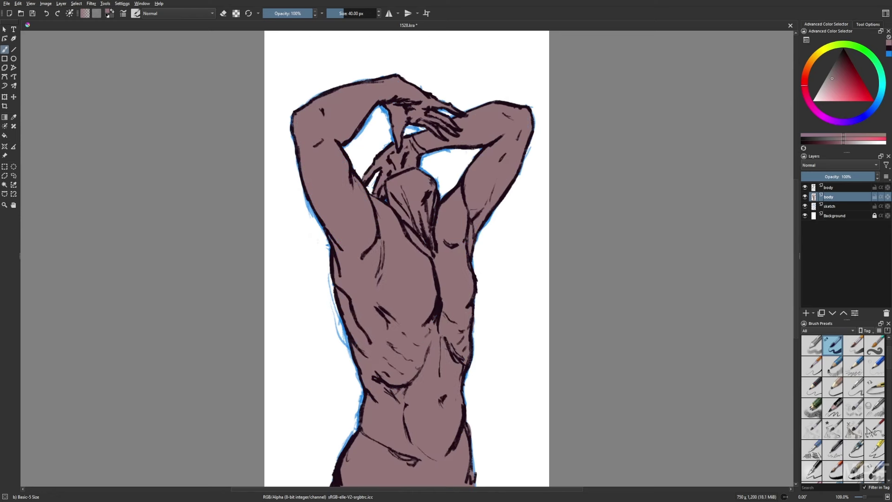
Step: Hide the sketch, lock the colour layer's alpha, and shade the abdomen and flank darkly with Gamer Knife Maybe at 84 px, 24% opacity
right_click(530, 365)
left_click(531, 353)
right_click(503, 283)
right_click(536, 259)
left_click(536, 204)
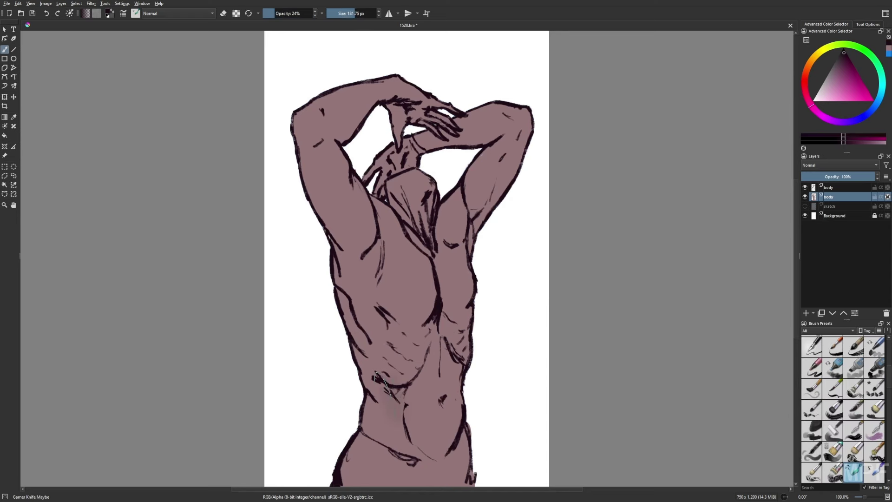
key("bracketleft")
key("bracketleft")
key("bracketleft")
mouse_move(448, 385)
left_mouse_down()
mouse_move(441, 260)
mouse_move(418, 344)
left_mouse_up()
left_click_drag(353, 293, 344, 344)
Step: Shade the upper arm and elbow on the canvas's left, both hands and the forearm on the canvas's right
right_click(365, 306)
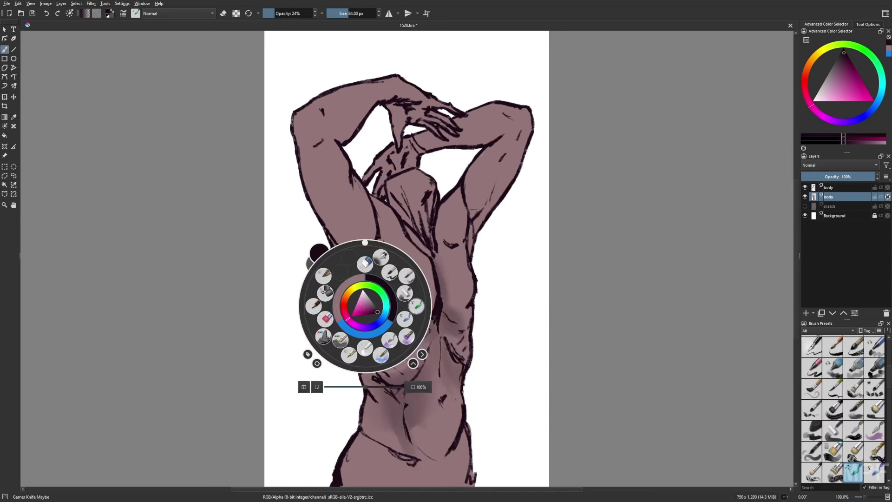
left_click_drag(354, 251, 326, 186)
left_click_drag(326, 144, 316, 161)
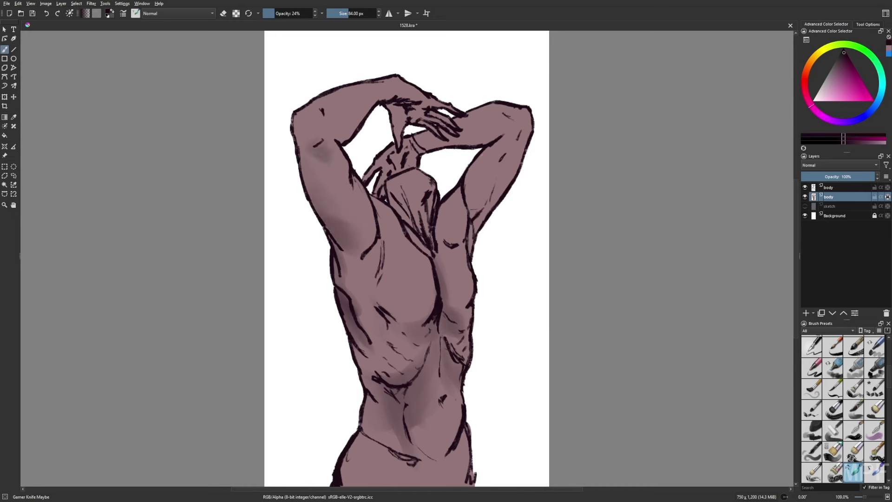
mouse_move(418, 105)
left_mouse_down()
mouse_move(393, 146)
mouse_move(446, 161)
left_mouse_up()
left_click_drag(507, 135, 446, 140)
Step: Sample the body colour, return to Gamer Knife Maybe and shade the armpit and upper arm on the canvas's right
left_click(465, 139, "ctrl")
key("slash")
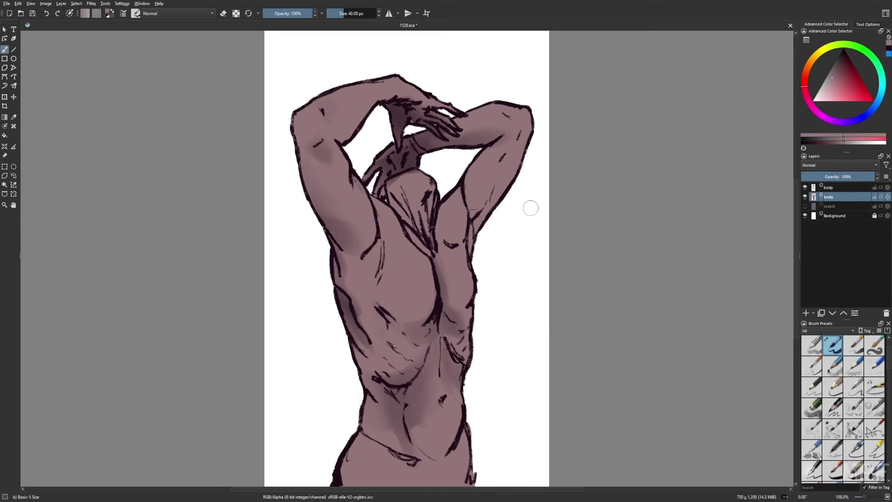
right_click(511, 239)
left_click(469, 199)
mouse_move(478, 251)
left_mouse_down()
mouse_move(472, 207)
mouse_move(493, 149)
left_mouse_up()
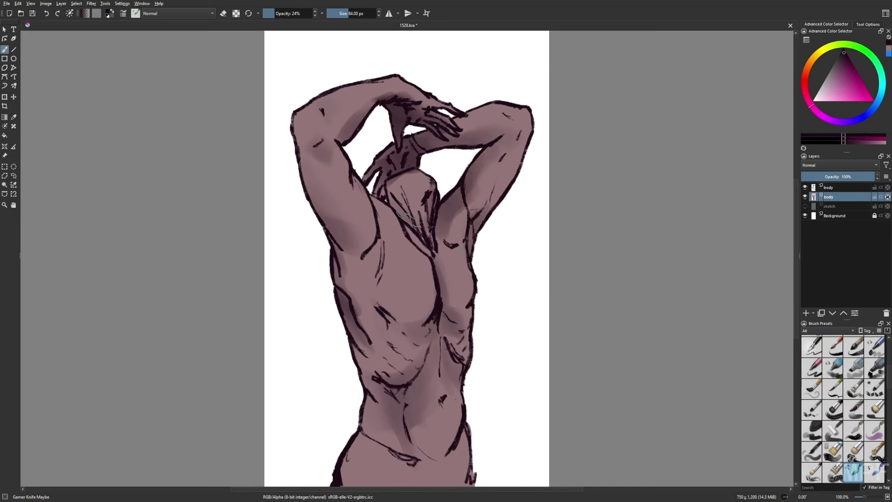
Step: Switch briefly to erasing on the line art layer, and shade the armpit and side chest on the canvas's left on the colour layer
key("Page_Up")
key("e")
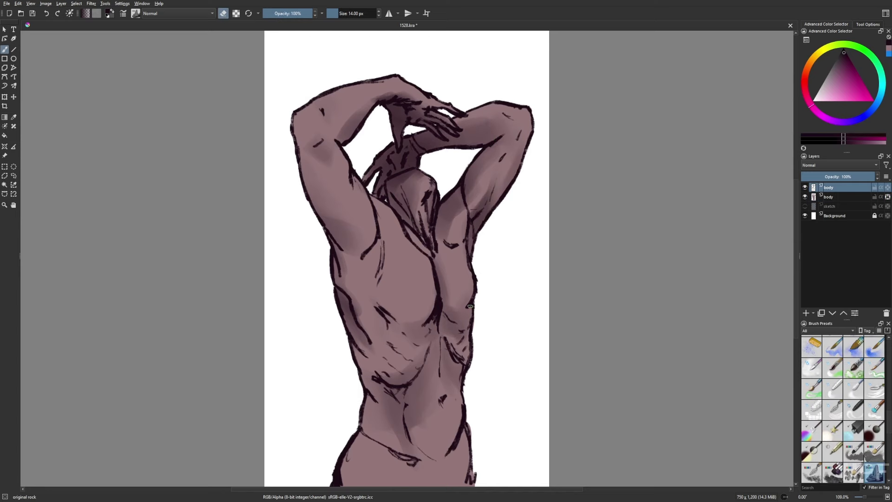
key("Page_Down")
right_click(596, 301)
left_click(557, 262)
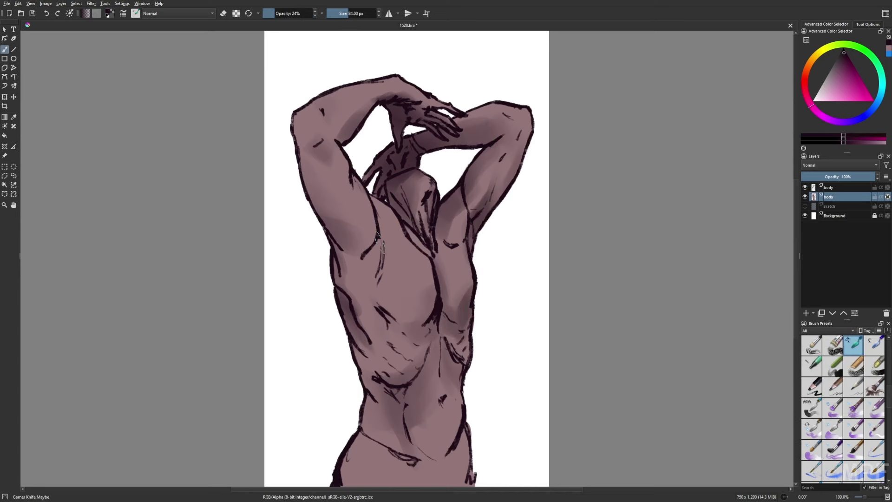
left_click_drag(376, 235, 379, 268)
left_click_drag(378, 200, 357, 298)
Step: Shade the waist and lower abdomen on the canvas's right and reduce the brush to 44 px
scroll(490, 358, "down", 2)
scroll(463, 344, "down", 1)
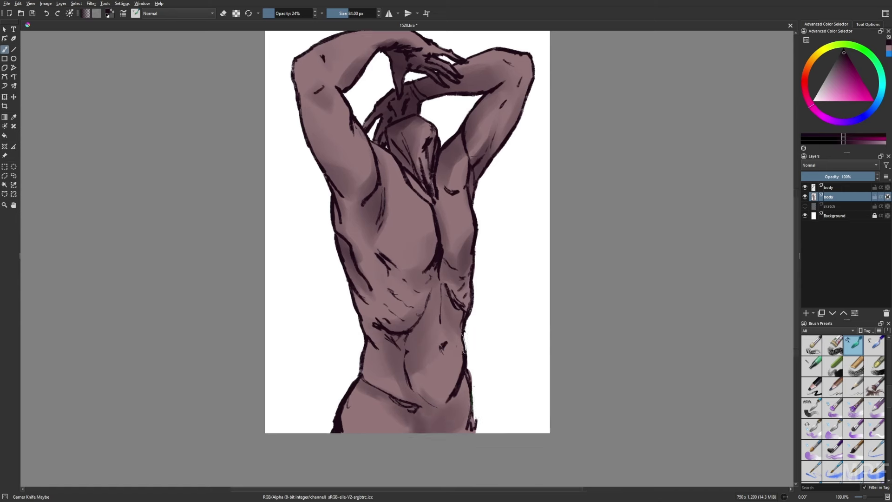
mouse_move(464, 342)
left_mouse_down()
mouse_move(418, 400)
mouse_move(446, 418)
left_mouse_up()
scroll(447, 418, "up", 2)
left_click_drag(418, 321, 395, 321, "shift")
Step: Darken the arm, chest side and flank on the canvas's left with Airbrush Soft in Multiply mode at about 284 px
right_click(504, 360)
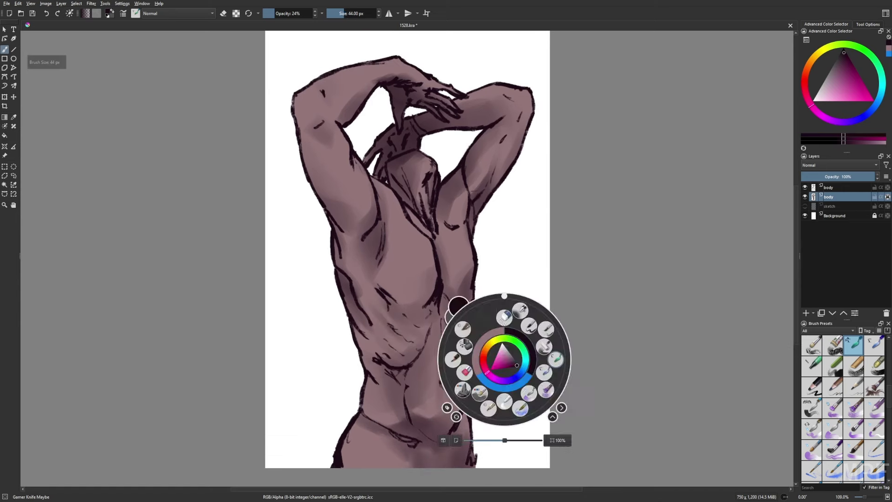
left_click(504, 402)
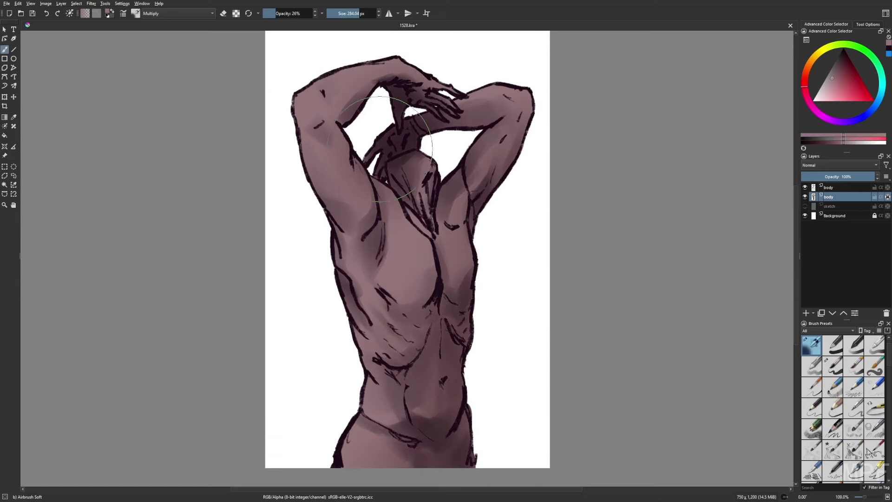
left_click_drag(380, 149, 354, 214)
key("m")
left_click_drag(460, 218, 446, 321)
left_click_drag(483, 195, 419, 302)
Step: Darken the waist, abdomen and side on the canvas's right with a smaller airbrush, and merge the line art into the colour layer
left_click_drag(342, 295, 319, 295, "shift")
left_click_drag(353, 349, 358, 418)
mouse_move(471, 409)
left_mouse_down()
mouse_move(464, 423)
mouse_move(357, 372)
left_mouse_up()
left_click_drag(325, 121, 353, 288)
key("ctrl+e")
Step: Switch to the Gamer Knife Maybe brush at 24% opacity and paint over the neck's dark lines with sampled skin colour at up to 41 px
key("slash")
key("m")
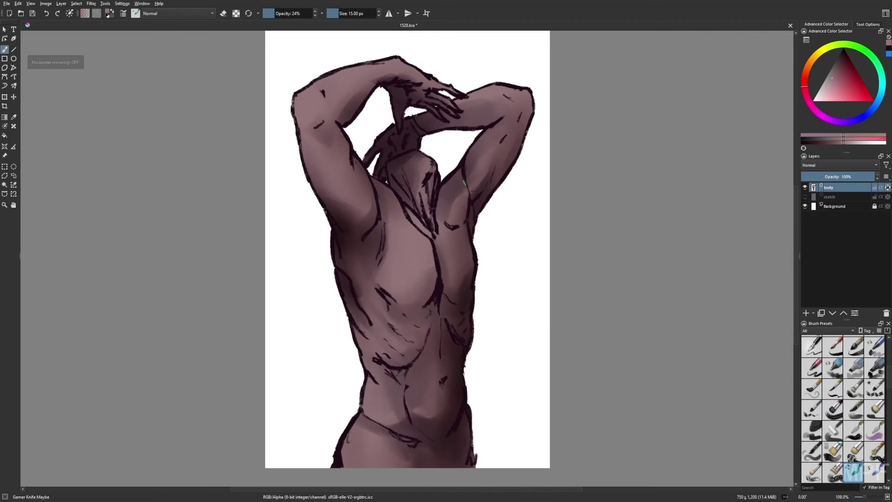
key("bracketright")
left_click(440, 211, "ctrl")
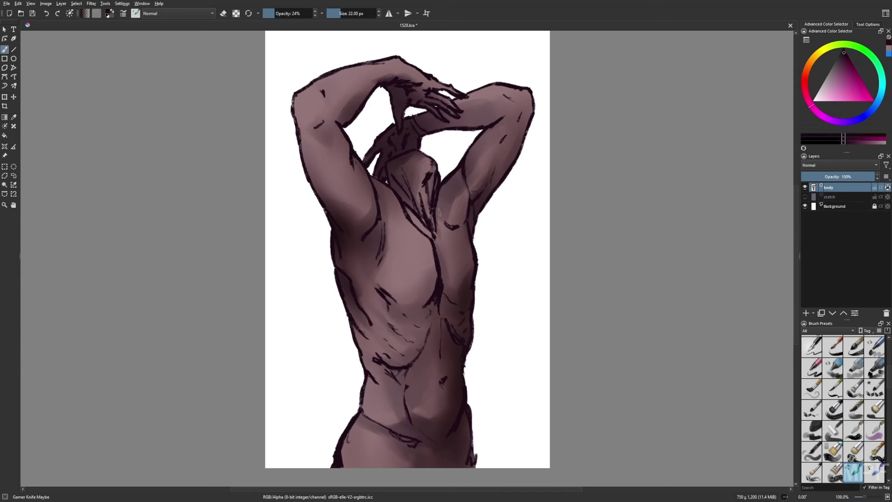
key("bracketright")
key("bracketright")
right_click(437, 203)
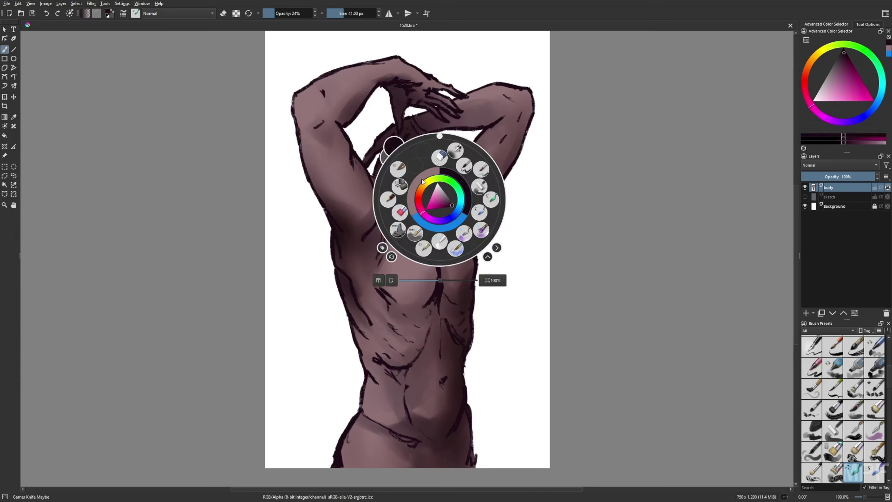
left_click(447, 205)
key("bracketleft")
key("bracketleft")
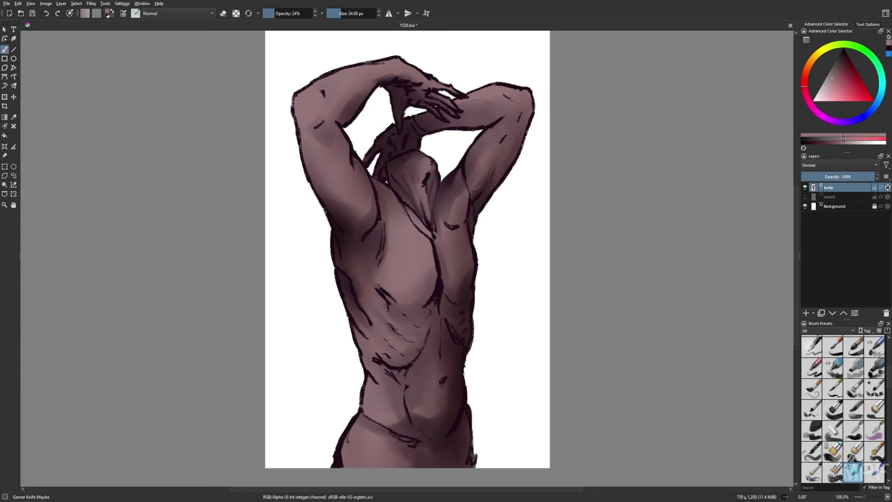
Step: Paint over the collarbone line and the upper end of the sternum line with a 24 px brush
right_click(449, 211)
left_click(406, 205)
left_click(436, 261, "ctrl")
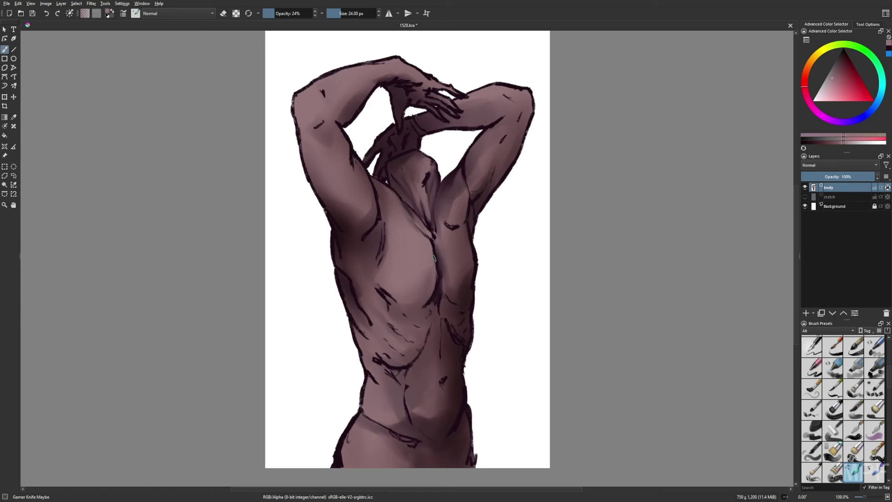
Step: Soften the elbow and forearm outlines on the canvas's left at 19% opacity, with the brush at 68 px and 51 px
key("bracketright")
key("bracketright")
key("bracketright")
key("bracketright")
key("i")
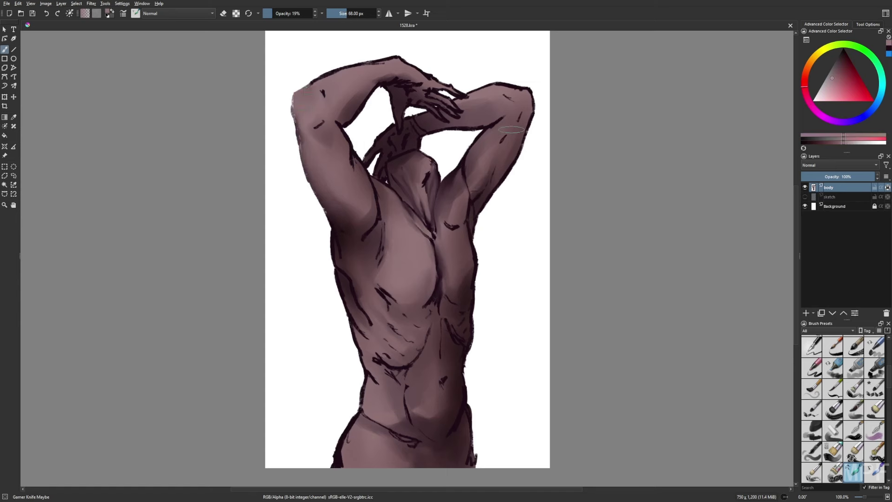
key("bracketleft")
left_click(367, 91, "ctrl")
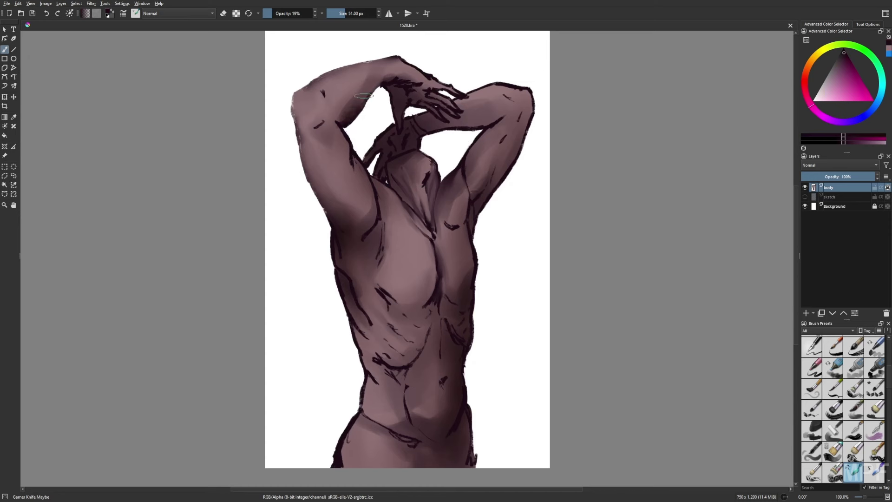
key("m")
key("m")
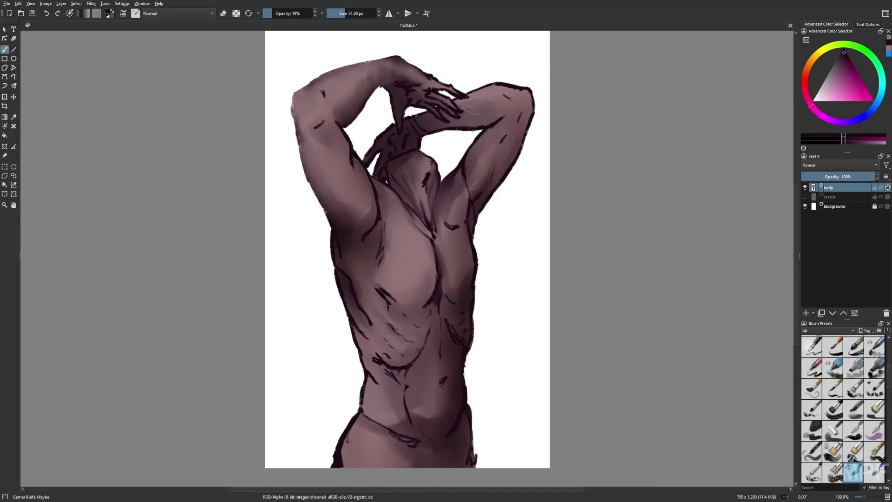
Step: Reduce the brush to 30 px and paint over the elbow creases and inner upper arm line on the canvas's left
key("bracketleft")
key("bracketleft")
left_click(351, 163, "ctrl")
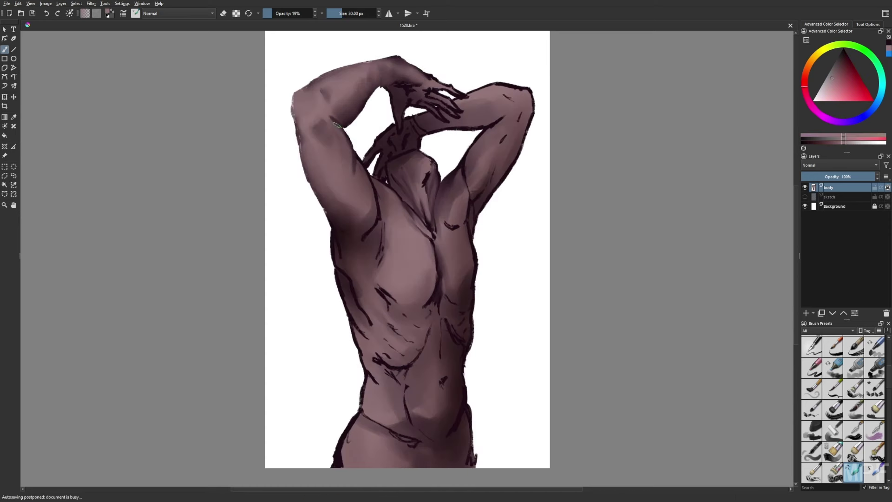
Step: Paint over the forearm, elbow and upper arm outlines on the canvas's right with the 30 px brush
mouse_move(465, 95)
left_mouse_down()
mouse_move(495, 85)
mouse_move(536, 100)
left_mouse_up()
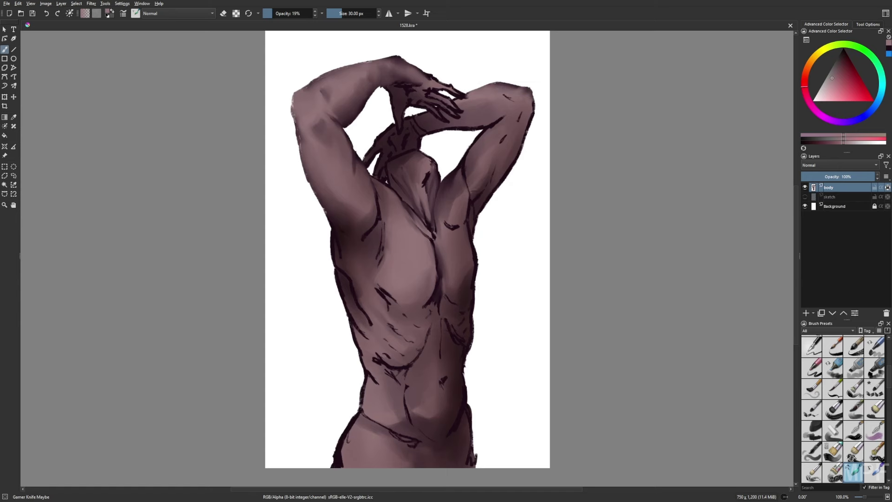
left_click(524, 124, "ctrl")
key("m")
left_click(306, 137, "ctrl")
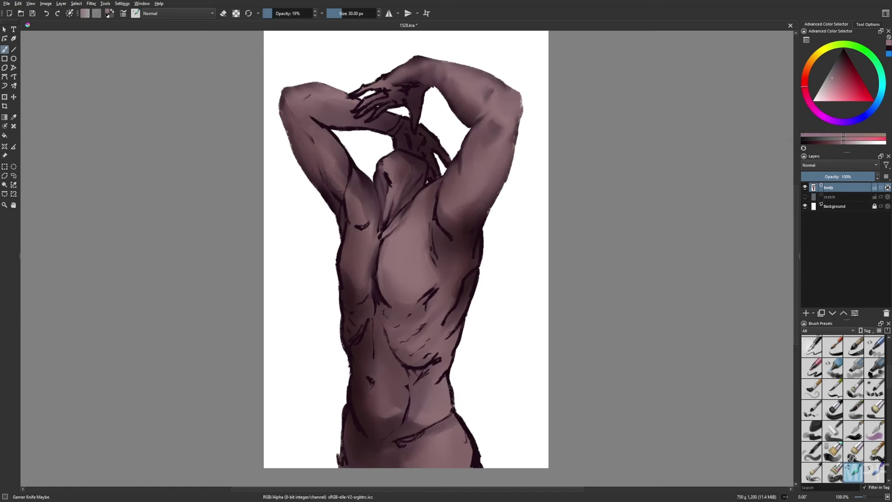
key("m")
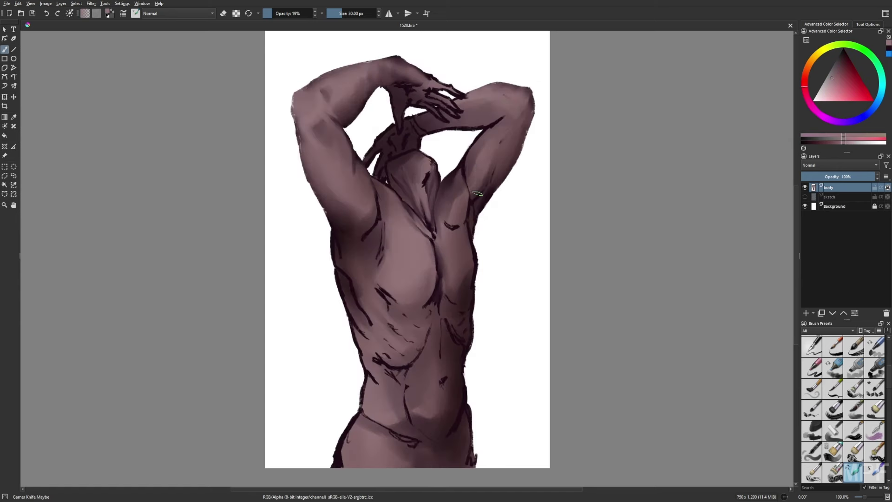
Step: Blend the outline where the upper arm meets the armpit on the canvas's right, using a 20 px brush and sampled colours
key("bracketleft")
key("m")
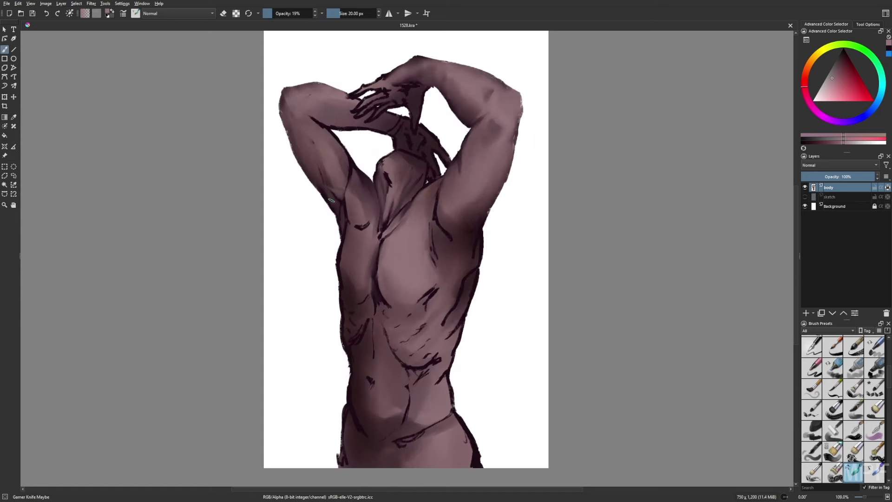
key("m")
left_click(475, 208, "ctrl")
left_click(473, 229, "ctrl")
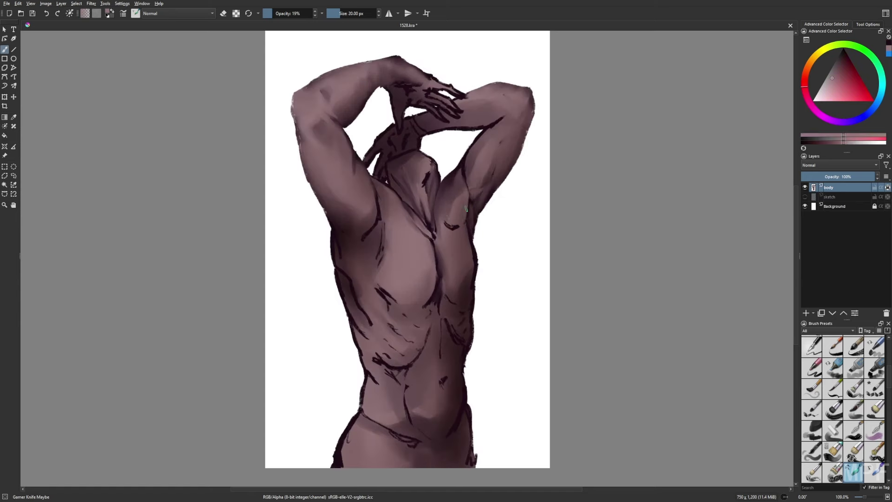
Step: Enlarge the brush to 44 px and paint over the shoulder mark and chest side outline on the canvas's right
key("bracketright")
key("bracketright")
key("bracketright")
key("m")
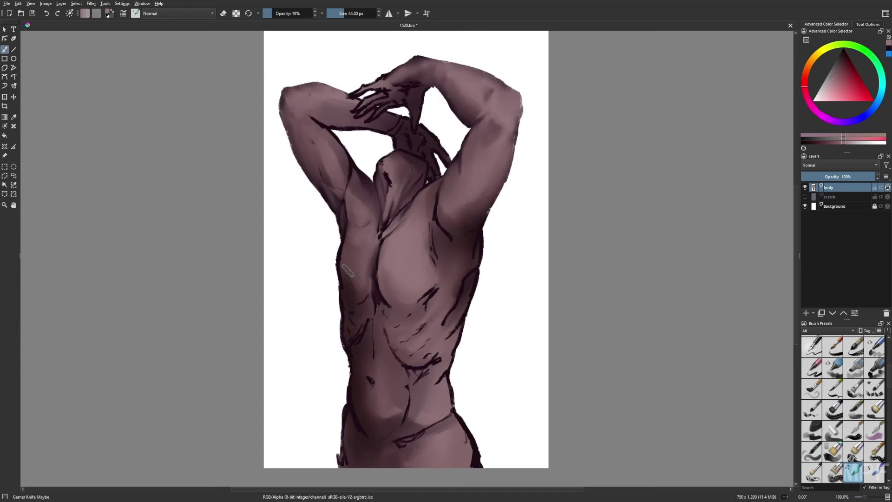
key("m")
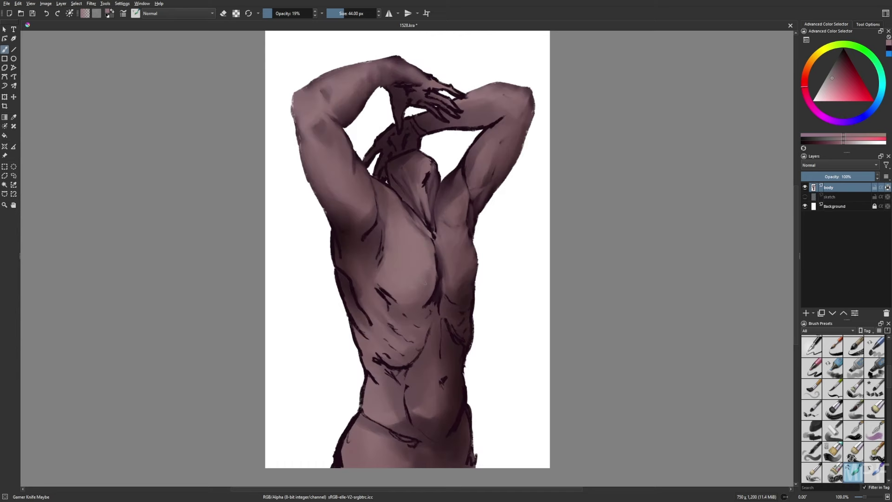
Step: Reduce the brush to 26 px and soften the sternum line between the chest muscles with sampled dark and skin colours
key("bracketleft")
key("bracketleft")
key("bracketleft")
left_click(438, 289, "ctrl")
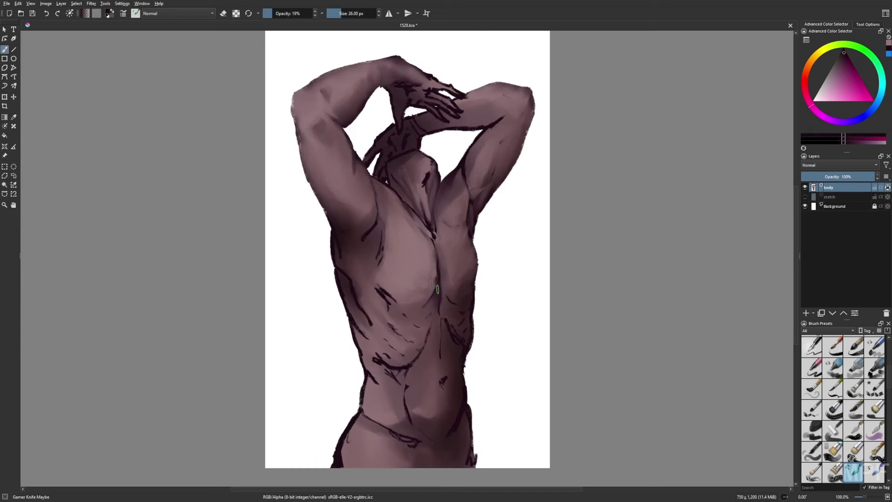
left_click(436, 279, "ctrl")
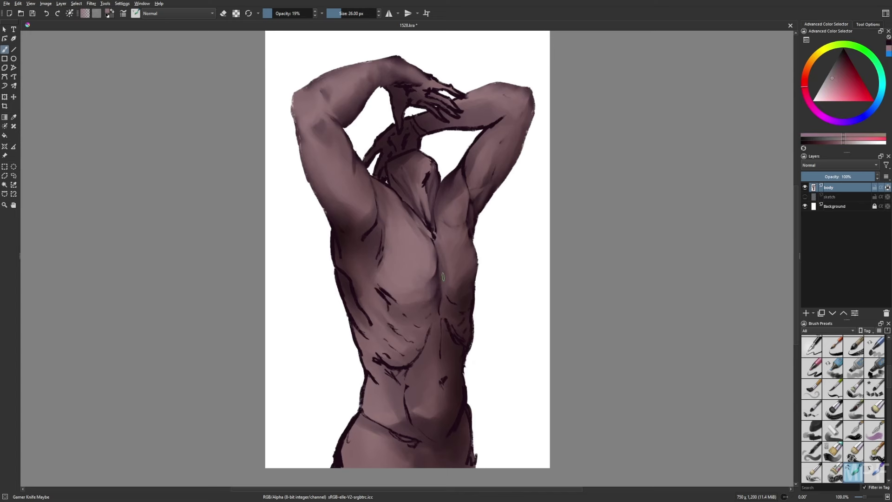
Step: Paint over the face outline and the remaining dark marks on the neck with the 26 px brush
left_click_drag(405, 156, 390, 166)
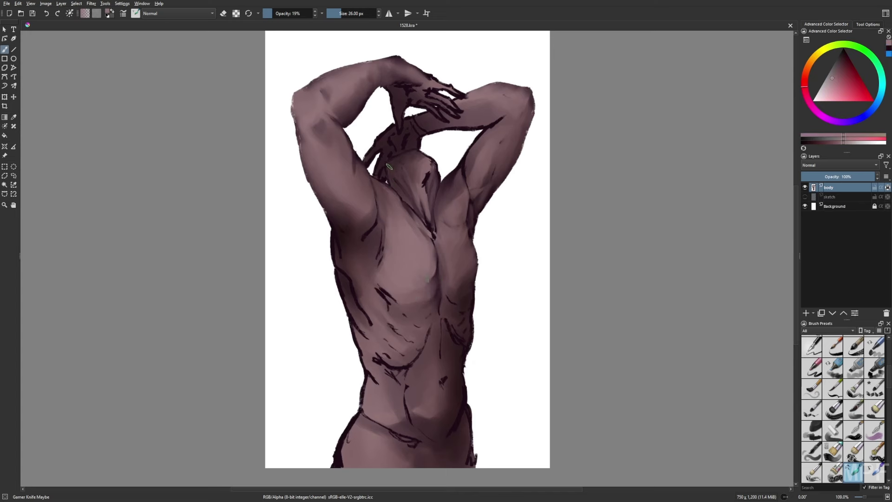
left_click(432, 194, "ctrl")
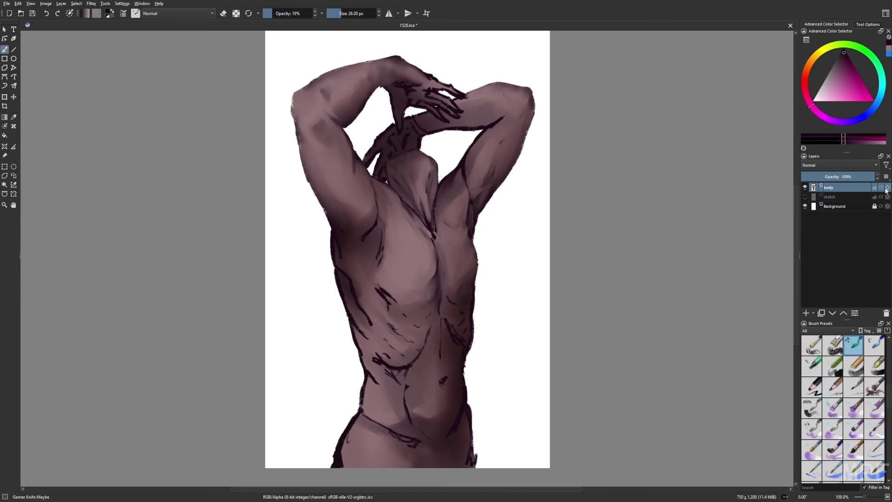
right_click(432, 215)
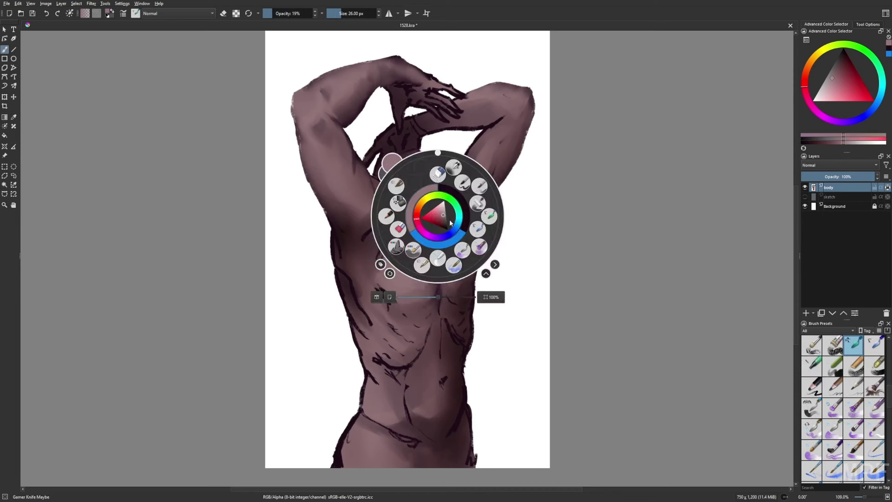
right_click(432, 216)
Step: Blend away the armpit lines and the mark under the chest muscle on the canvas's left, enlarging the brush to 32 px
left_click(380, 265, "ctrl")
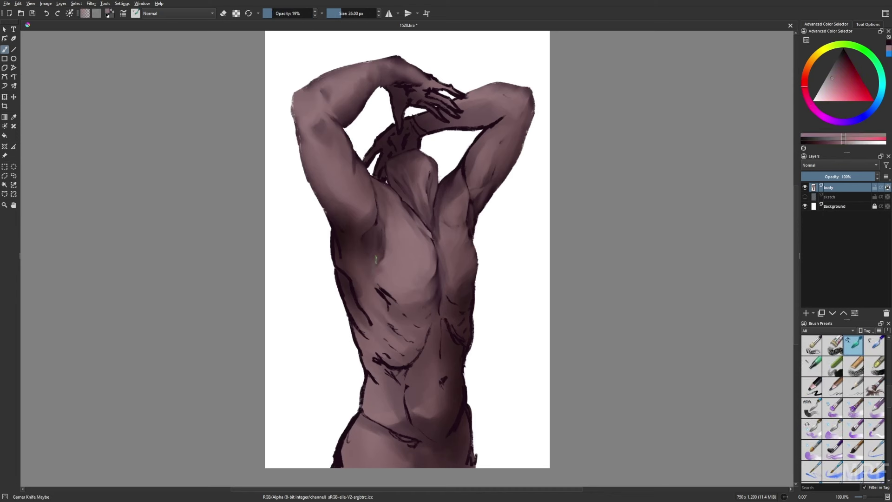
key("m")
key("bracketright")
key("m")
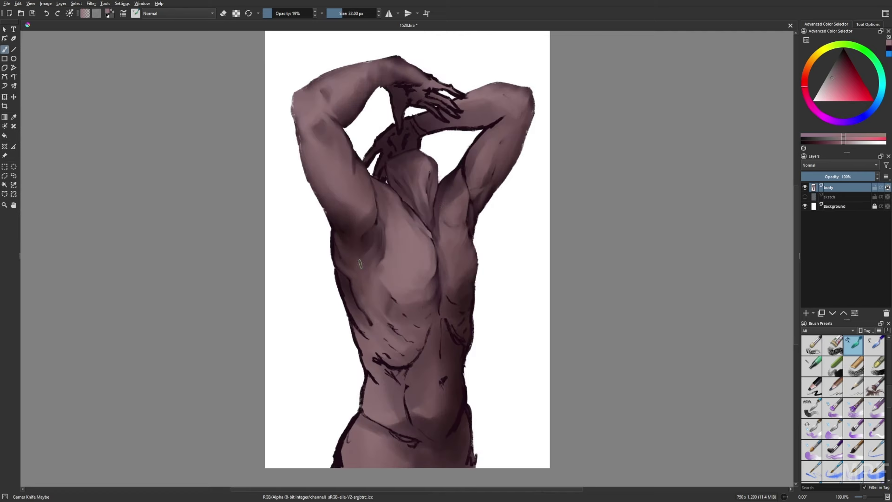
Step: Paint over the forearm underside on the canvas's right at 47 px and the lines around the fingers at 22 px
key("bracketright")
key("bracketright")
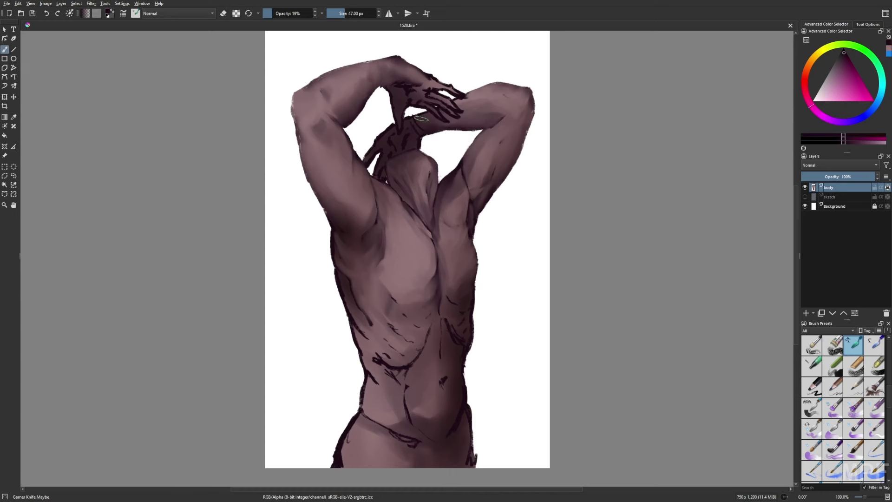
key("bracketleft")
key("bracketleft")
key("bracketleft")
key("bracketleft")
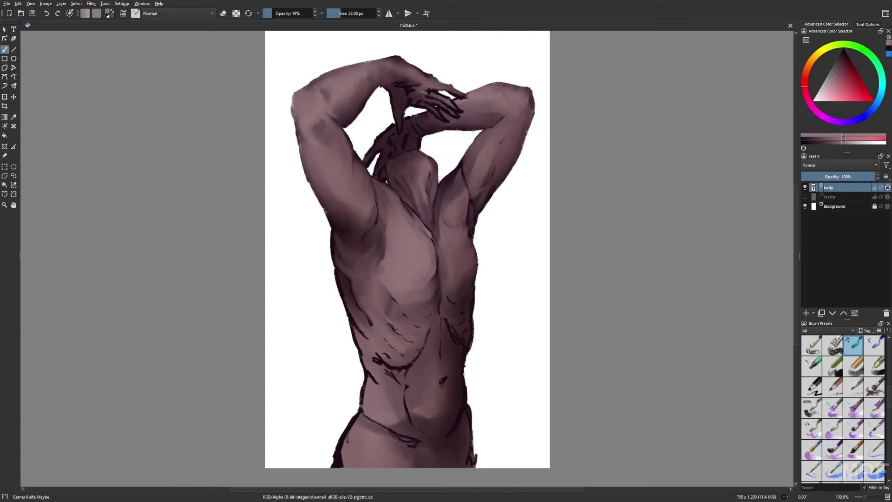
left_click(425, 99, "ctrl")
left_click(454, 106, "ctrl")
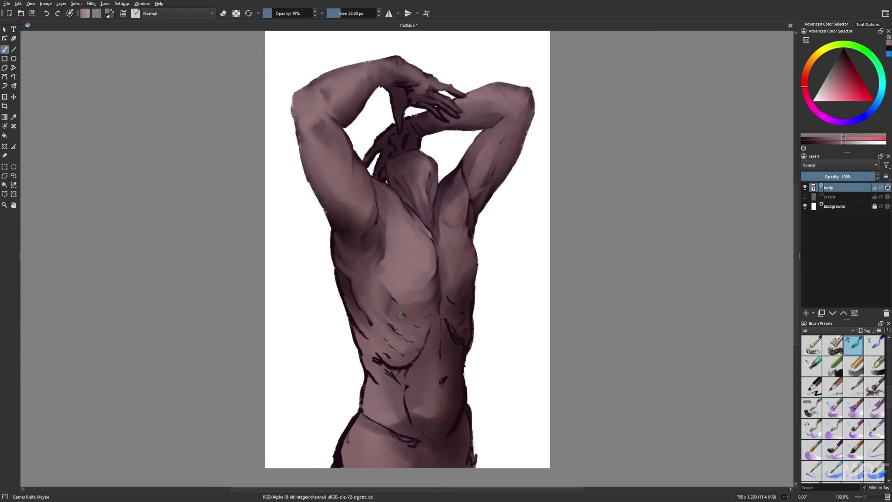
Step: Enlarge the brush to 41 px and paint over the rib marks below the chest on the canvas's left
key("bracketright")
key("bracketright")
key("bracketright")
scroll(371, 315, "down", 1)
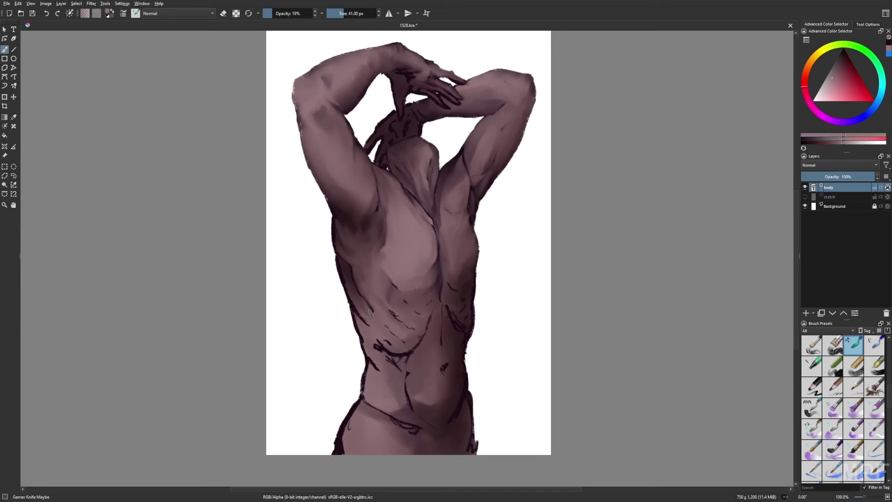
left_click(410, 298, "ctrl")
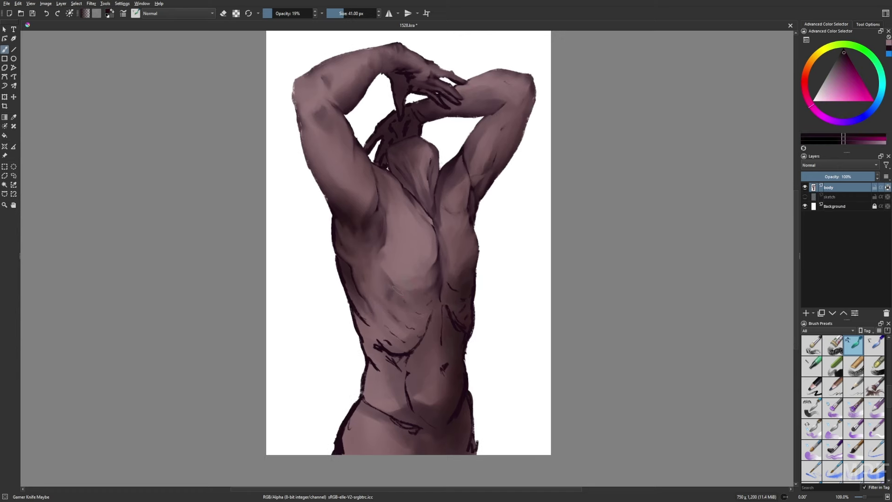
Step: Paint over the flank outline on the canvas's left and the remaining rib marks on both sides with the 41 px brush
right_click(352, 291)
left_click(368, 305)
key("m")
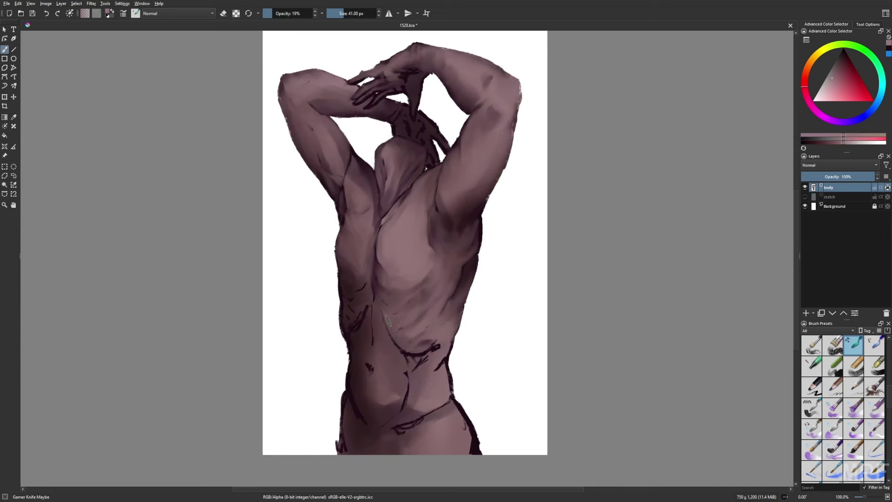
key("m")
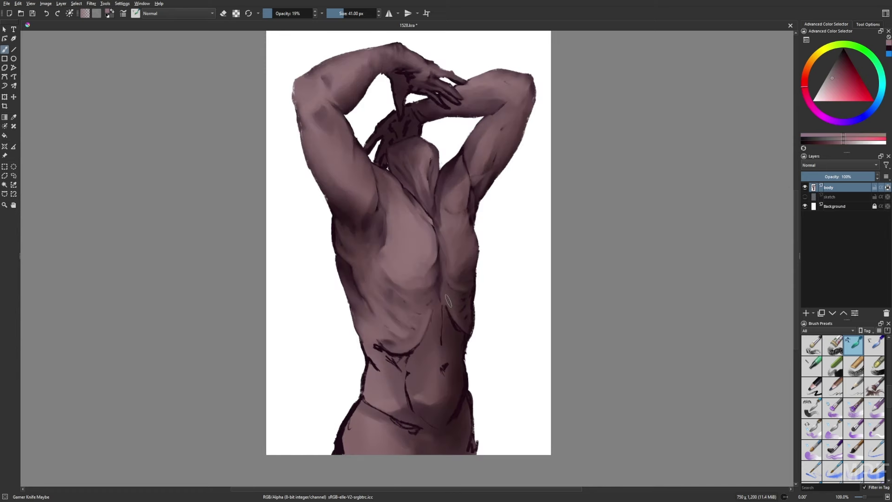
Step: Reduce the brush to 20 px and paint over the dark lines on the upper hand using colours sampled from it
key("bracketleft")
key("bracketleft")
key("bracketleft")
key("bracketleft")
key("bracketleft")
left_click(404, 88, "ctrl")
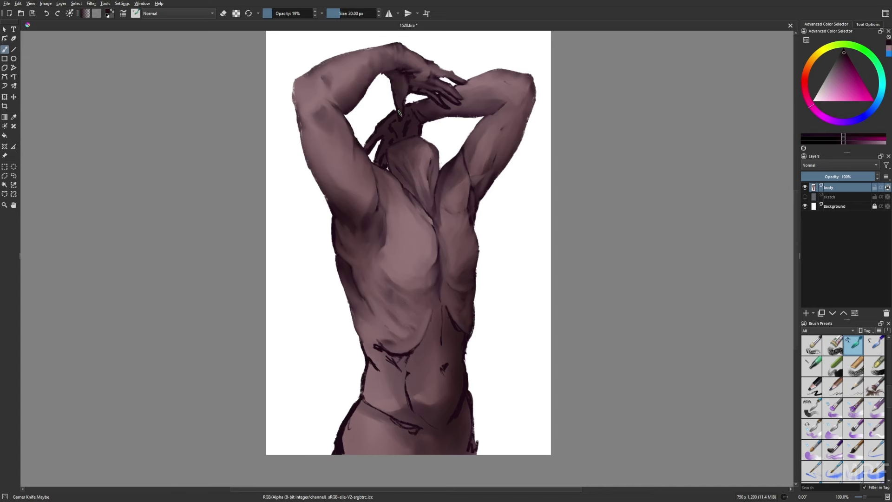
left_click(426, 85, "ctrl")
Step: Raise the brush opacity to 41%, reduce its size to 9 px and refine the lower neck
key("i")
key("i")
key("bracketleft")
key("bracketleft")
key("bracketleft")
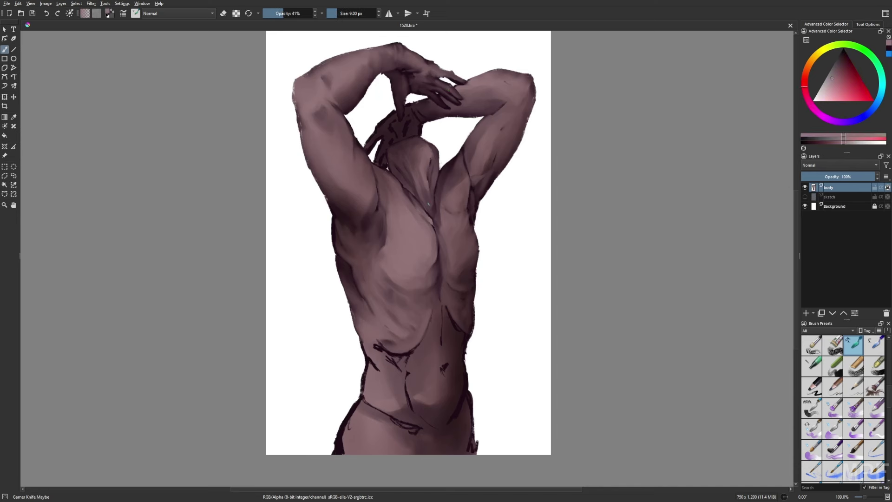
Step: Enlarge the brush to 15 px, sample the dark collarbone colour and lower the opacity to 15%
key("bracketright")
key("bracketright")
key("bracketright")
left_click(437, 216, "ctrl")
key("o")
key("o")
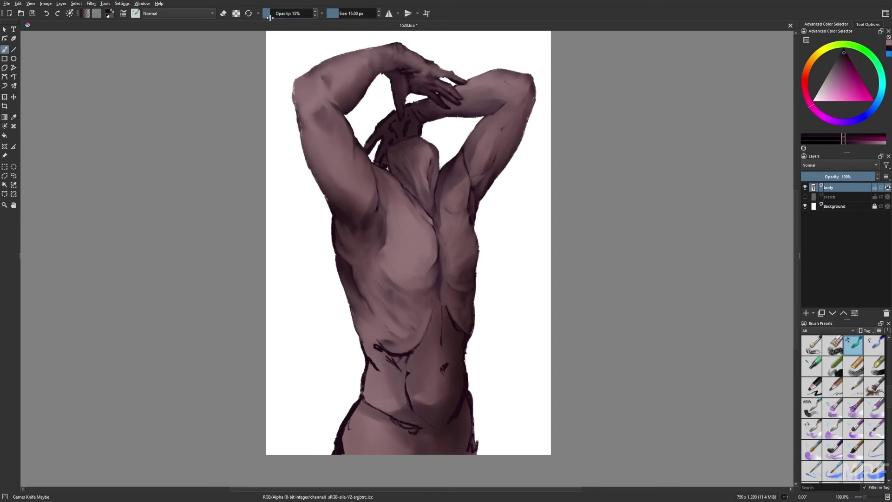
Step: Smooth the remaining marks on the upper arm at the canvas's right with a 22 px brush, raising the opacity to 57%
key("m")
left_click(400, 260, "ctrl")
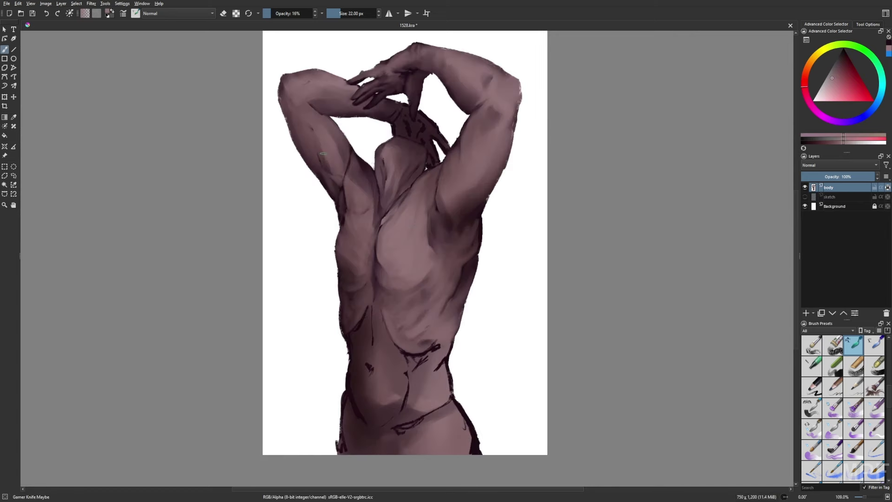
key("i")
key("i")
key("i")
key("m")
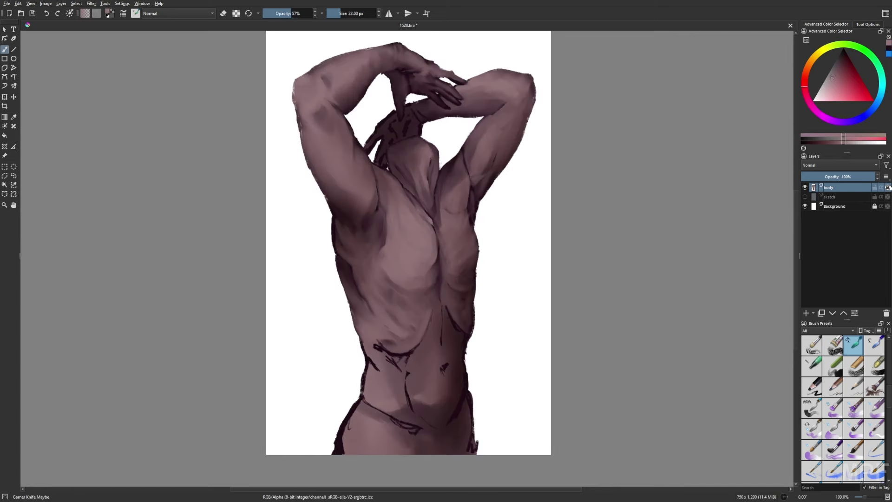
Step: Lower the brush opacity to 29% and touch up the raised arms with skin tones sampled from them
left_click(301, 125, "ctrl")
key("o")
key("o")
key("m")
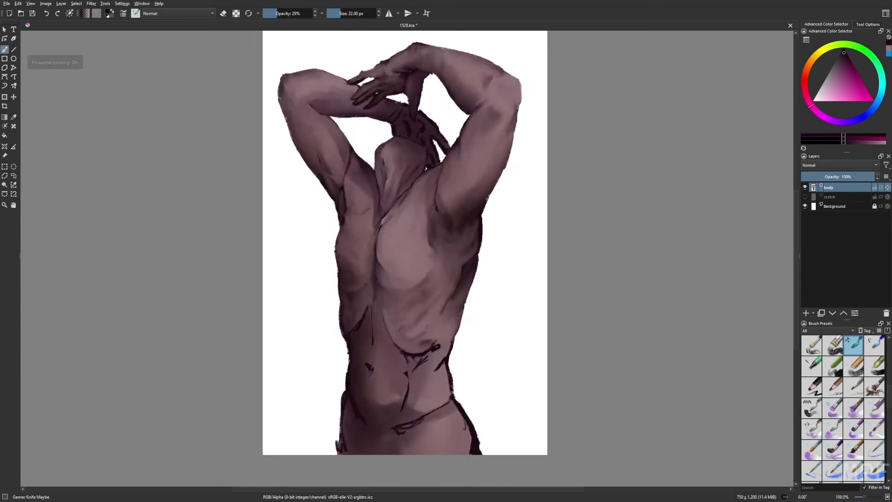
key("m")
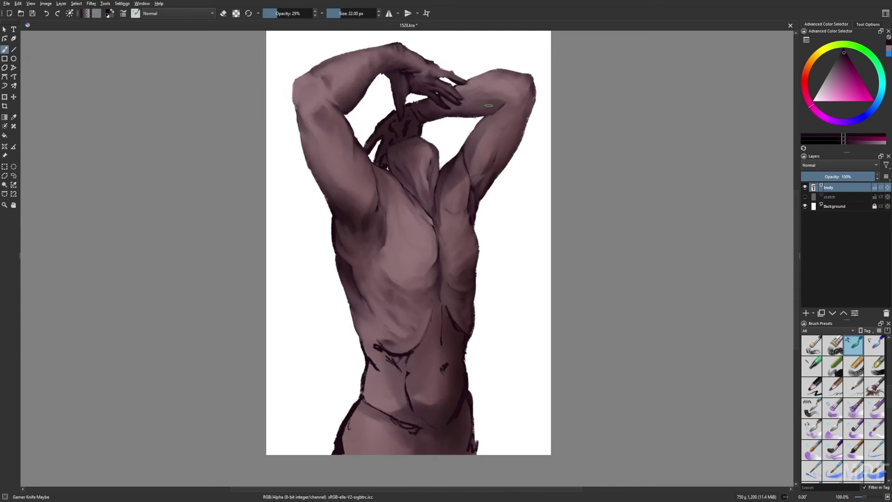
left_click(494, 113, "ctrl")
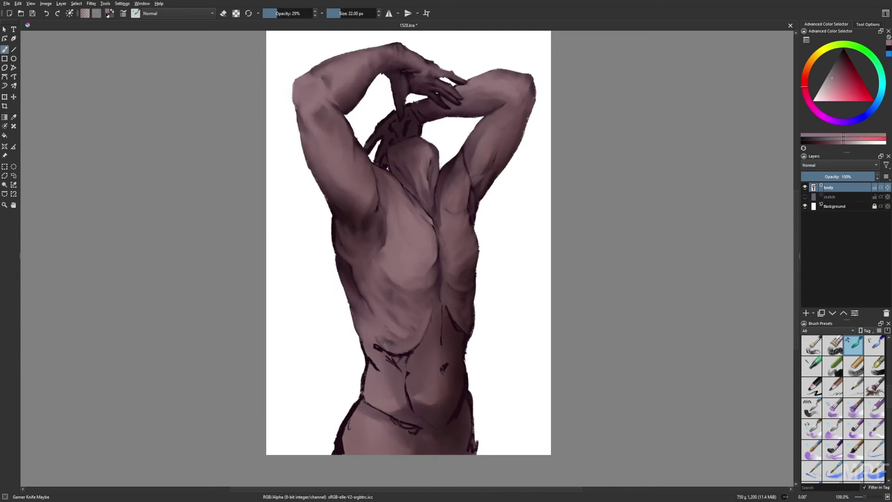
Step: Enlarge the brush to 44 px, lower its opacity to 22% and paint over the dark lines beneath the rib cage
key("bracketright")
left_click(368, 349, "ctrl")
key("o")
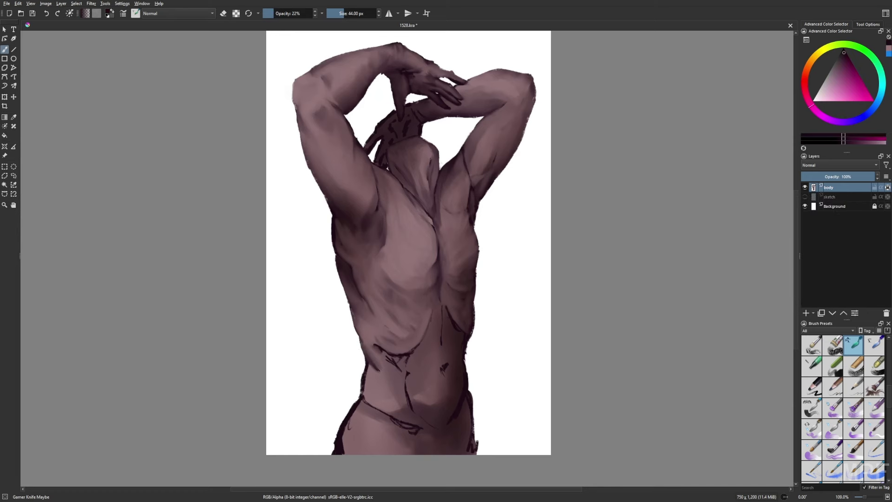
right_click(384, 376)
left_click(396, 375)
left_click(401, 364, "ctrl")
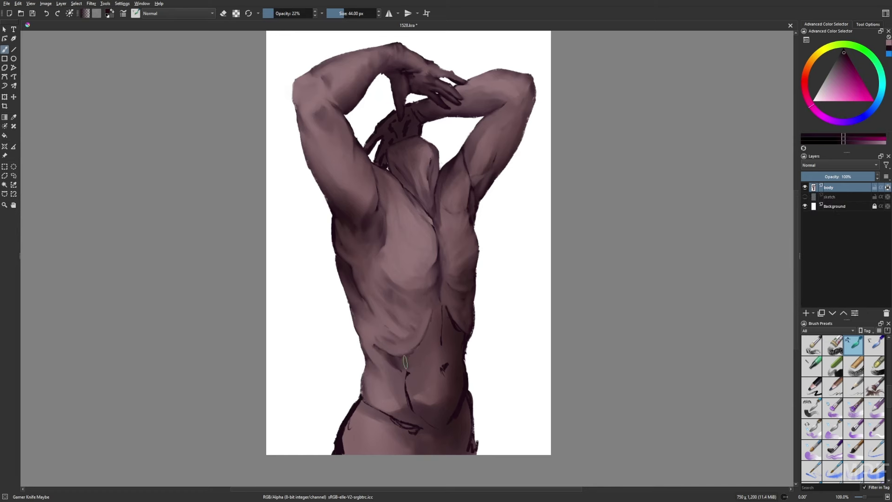
Step: Paint over the abdomen's centre line and the dark hip outline and crease with sampled skin tones
left_click_drag(404, 366, 411, 411)
scroll(409, 409, "down", 1)
left_click_drag(348, 405, 353, 433)
left_click(353, 391, "ctrl")
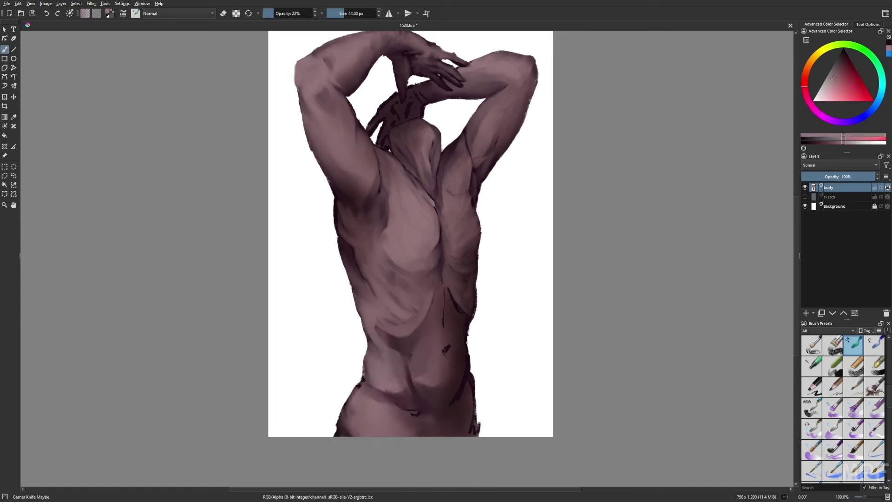
left_click_drag(349, 385, 419, 408)
Step: Widen and clean the hip's outline at the canvas's right using the original rock brush at 14 px and 100% opacity
key("slash")
key("m")
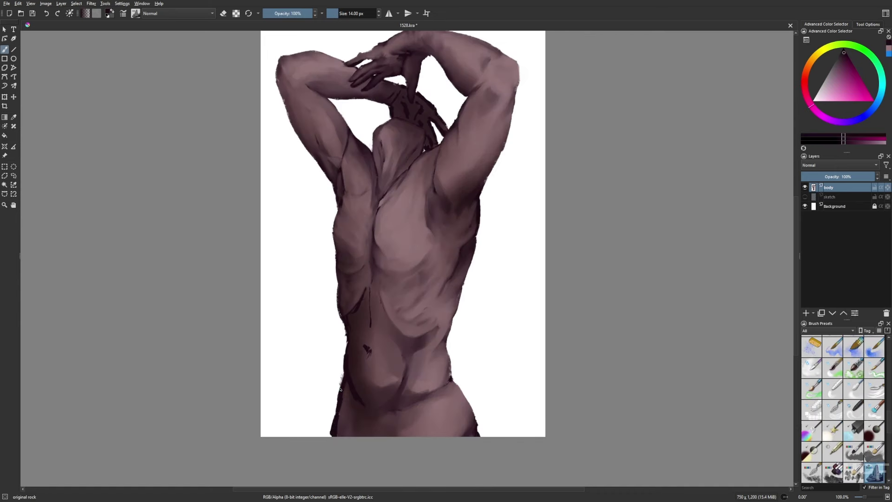
key("slash")
key("m")
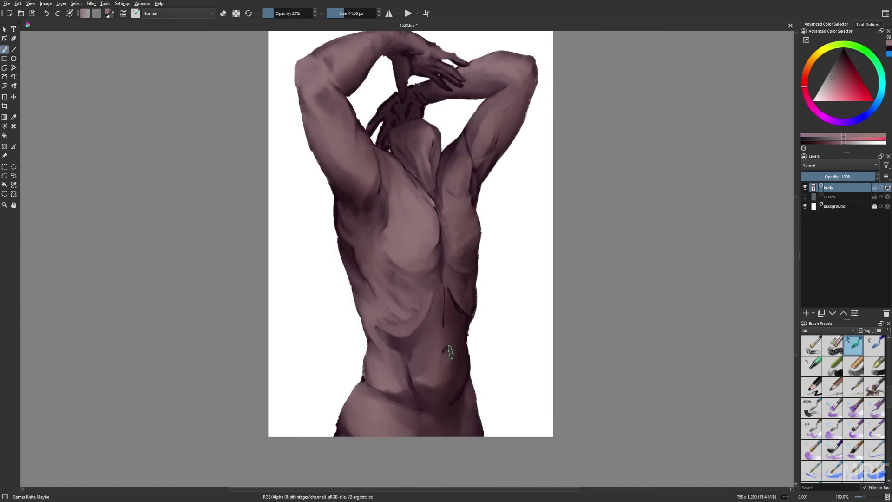
Step: Soften the remaining lines around the navel and lower ribs with the 44 px Gamer Knife Maybe brush at 22% opacity
left_click_drag(450, 335, 447, 281)
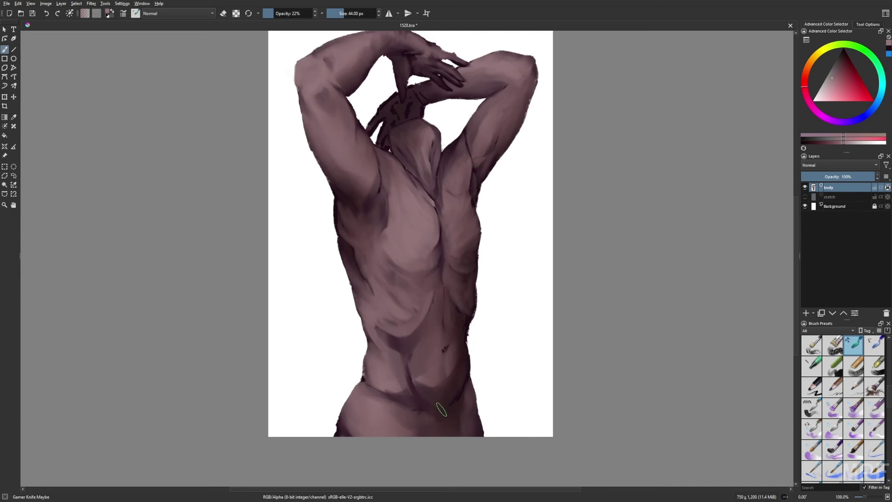
scroll(413, 334, "down", 1)
right_click(452, 354)
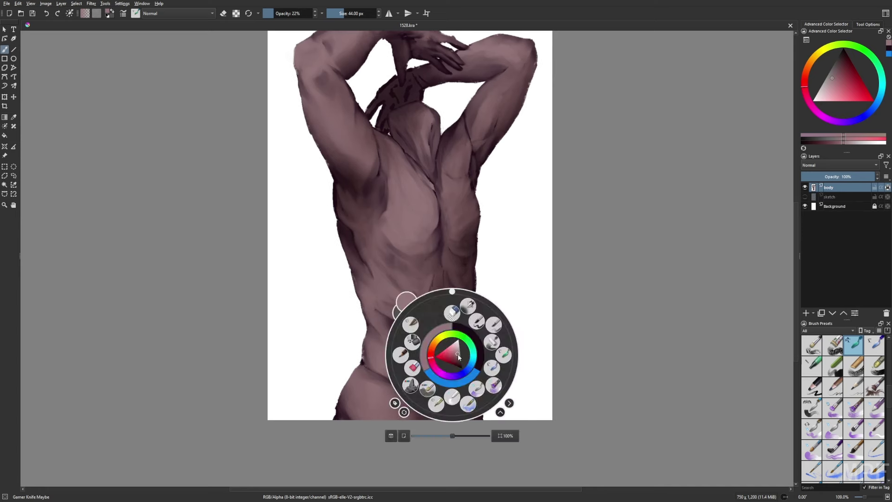
left_click(431, 327)
right_click(432, 327)
left_click(435, 323)
key("2")
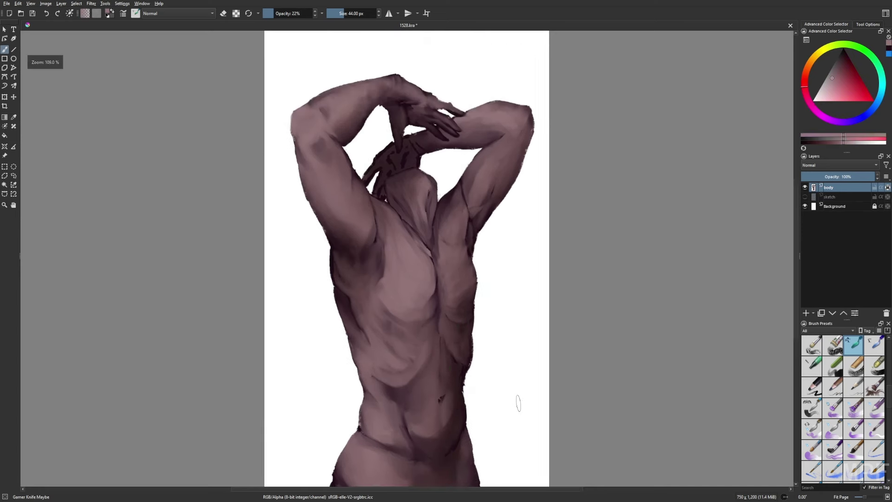
Step: Reduce the brush to about 29 px and paint over the dark lines on the hand behind the head
key("slash")
key("slash")
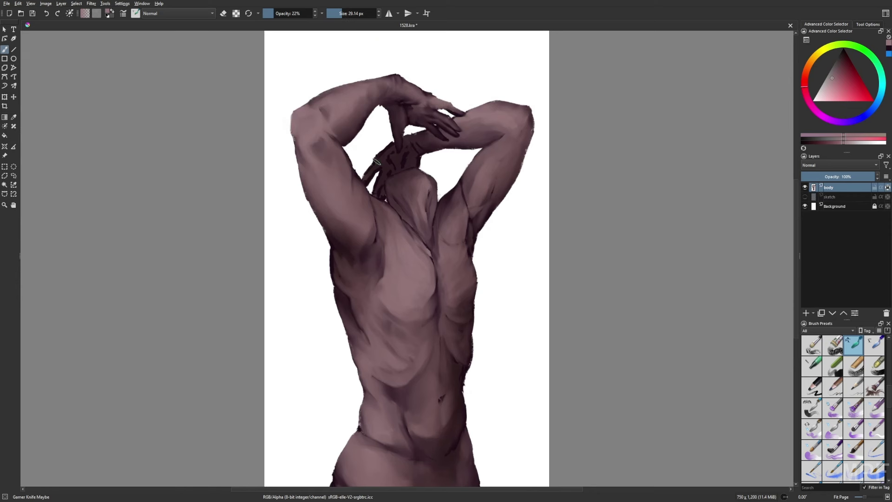
left_click_drag(377, 161, 379, 188)
left_click(375, 167, "ctrl")
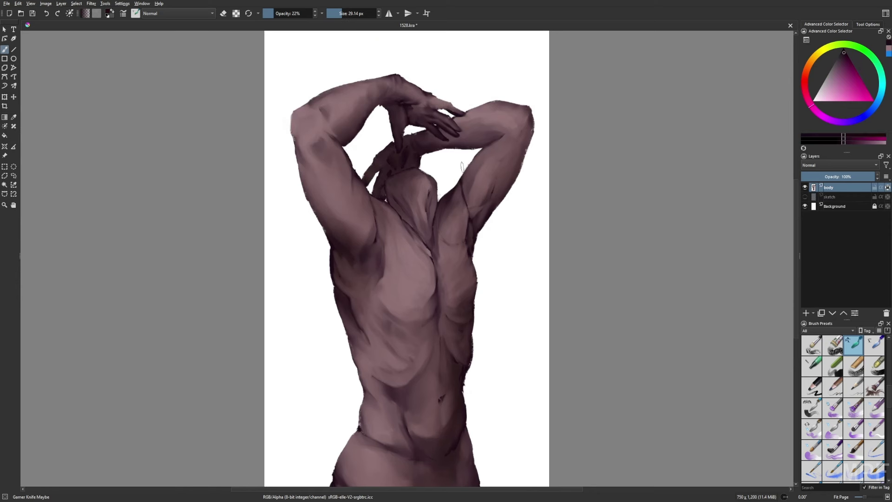
Step: Reshape the fingers of the hand behind the head, alternating the 14 px original rock brush with the 18 px Gamer Knife Maybe brush
key("m")
key("bracketleft")
key("bracketleft")
key("bracketleft")
key("slash")
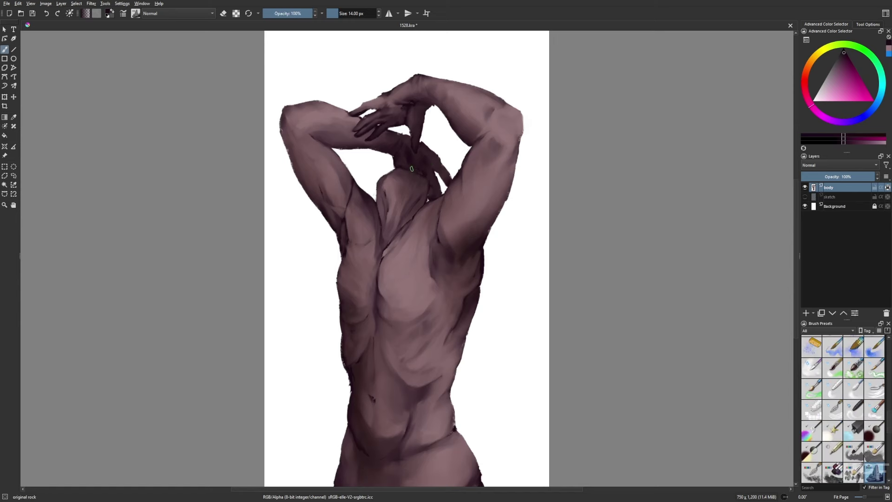
key("m")
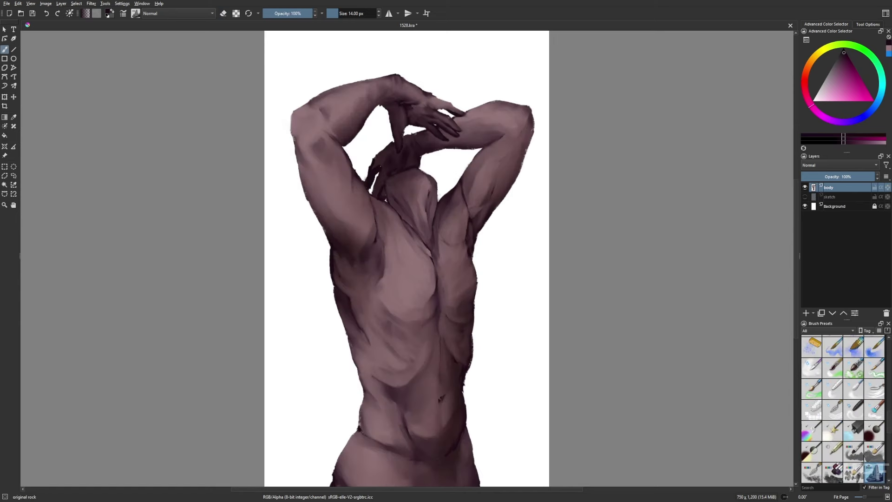
key("slash")
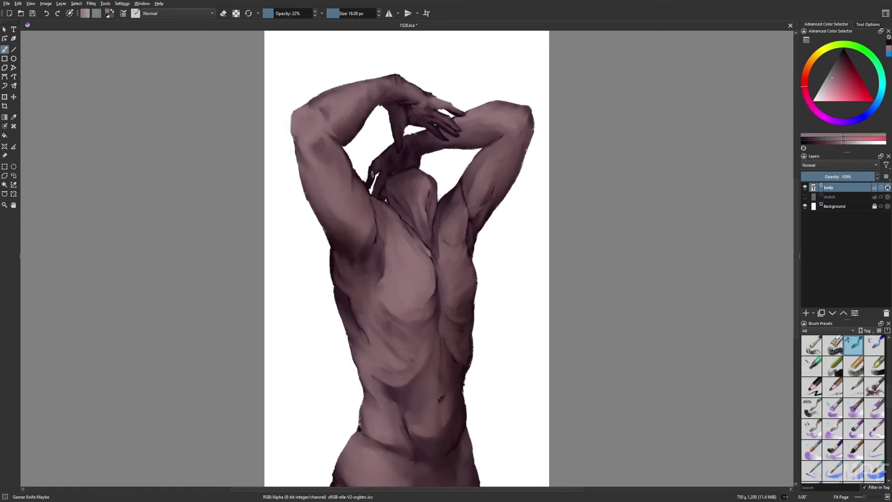
key("d")
key("slash")
key("m")
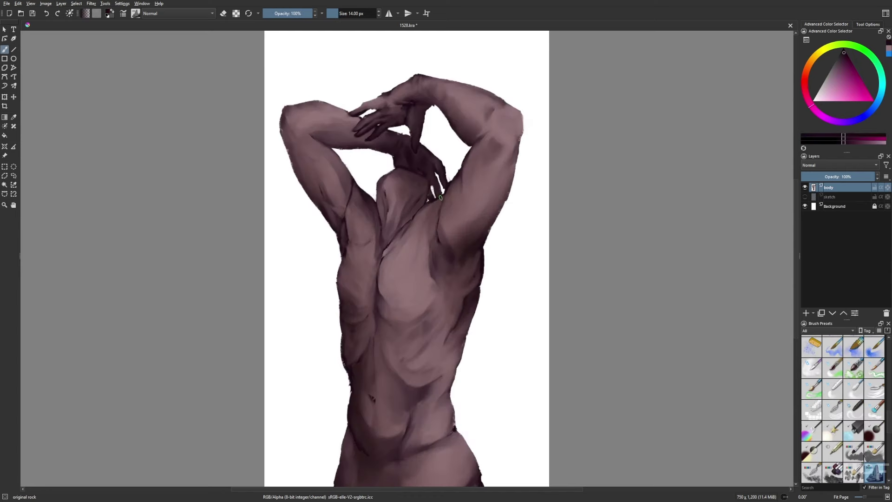
Step: Blend the head's top and side with sampled light and dark tones using the 18 px Gamer Knife Maybe brush
key("slash")
left_click(426, 180, "ctrl")
key("m")
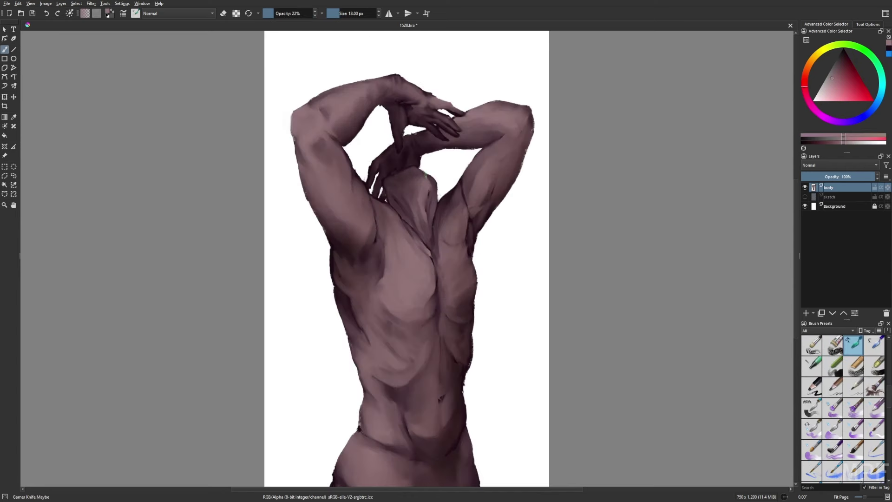
left_click(430, 190, "ctrl")
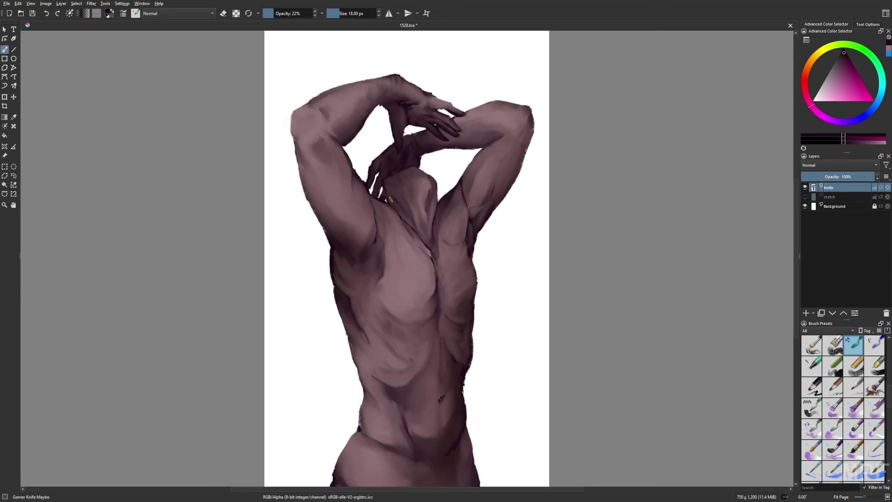
Step: Enlarge the brush to about 43 px and shade the lower abdomen and hip with colours sampled there
scroll(459, 446, "down", 1)
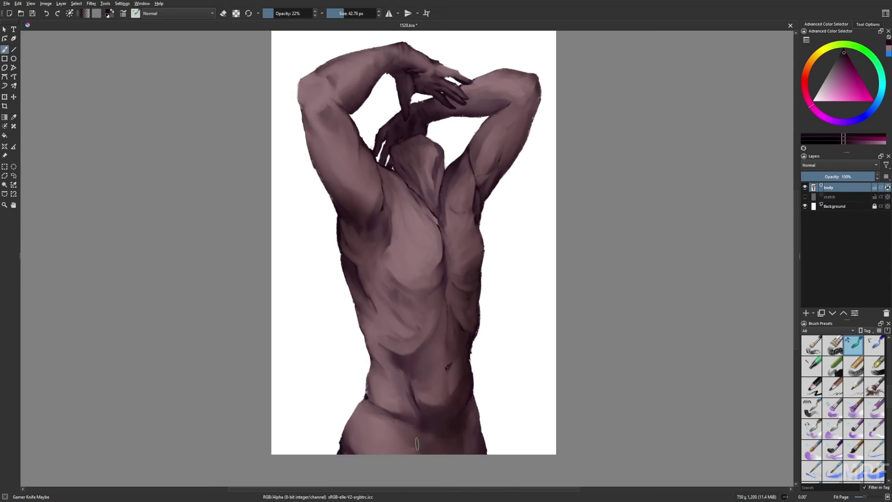
left_click_drag(460, 417, 460, 394)
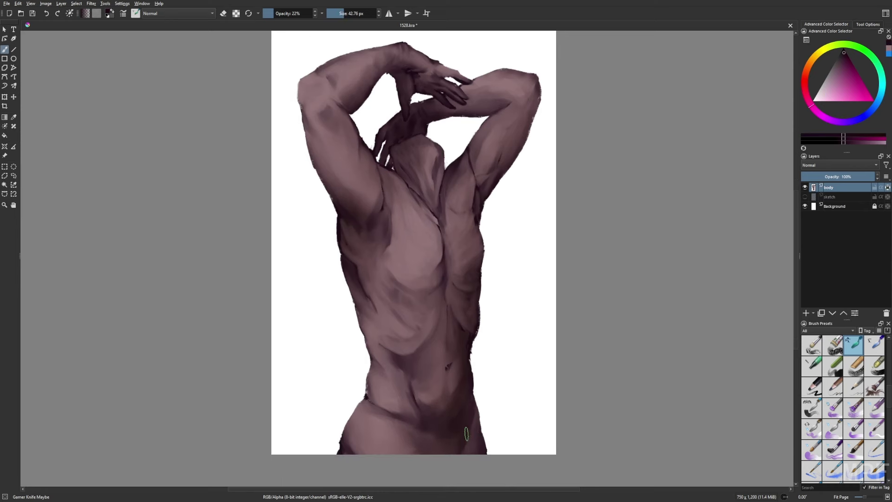
left_click(461, 433, "ctrl")
left_click(458, 448, "ctrl")
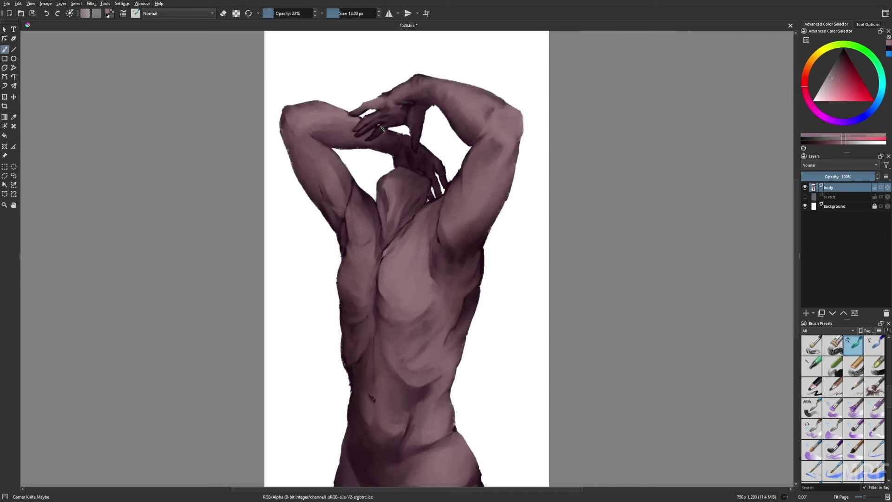
Step: Set the brush size to 26 px and smooth the outer edge of the upper arm at the canvas's right
key("m")
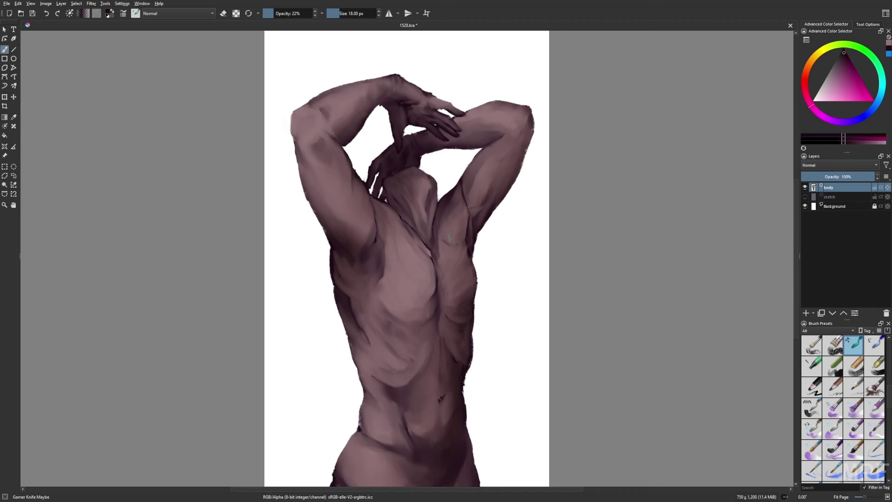
right_click(502, 176)
left_click(506, 175)
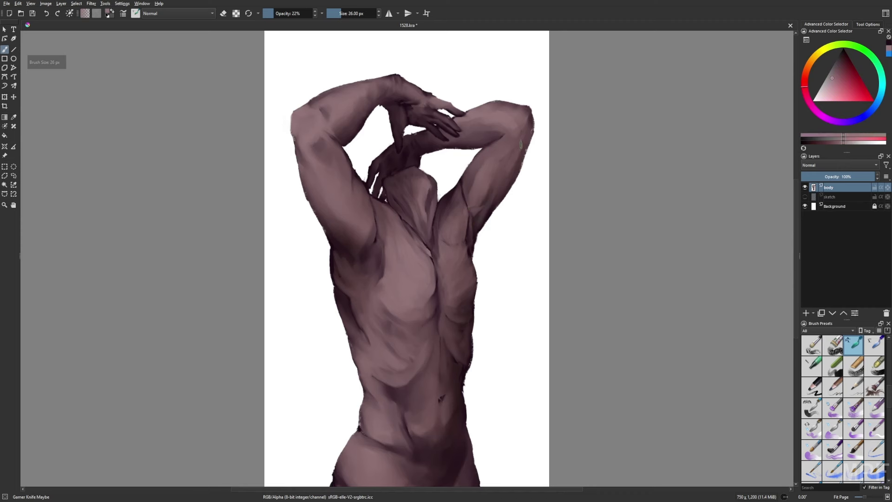
Step: Add fine strokes to the head with the liner brush at 3 px and 23% opacity
right_click(532, 253)
left_click(485, 242)
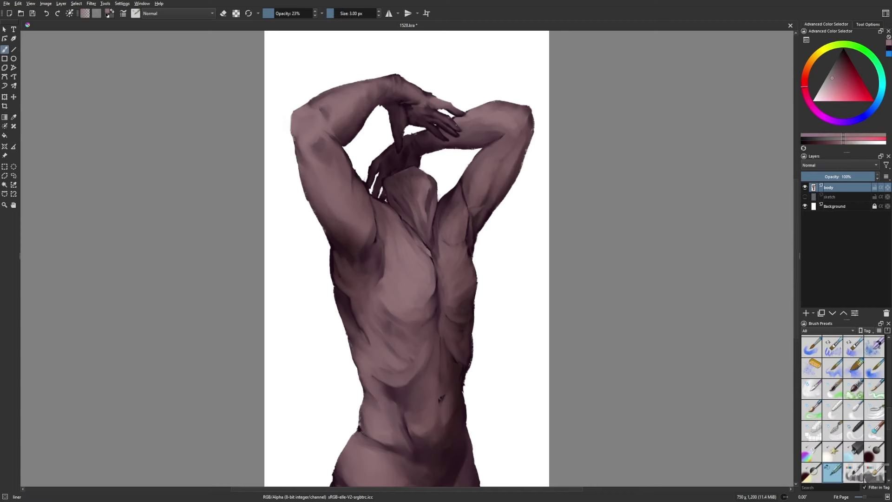
key("m")
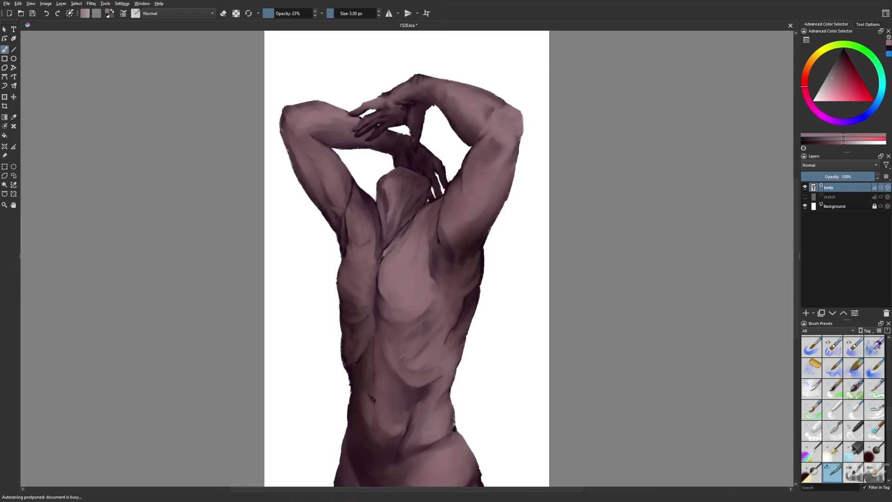
key("slash")
key("m")
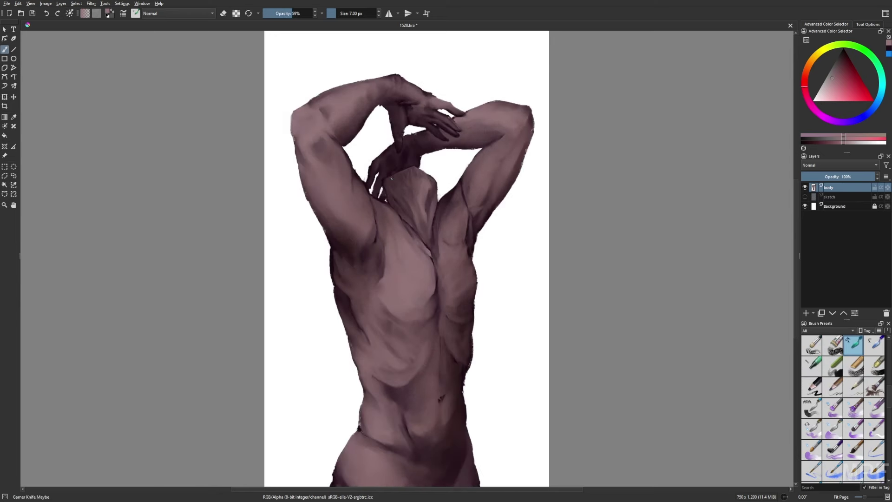
Step: Set the brush to 28 px and 29% opacity and add dark shading near the elbow at the canvas's left
key("bracketright")
key("bracketright")
key("bracketright")
right_click(358, 167)
left_click(360, 165)
key("i")
key("i")
key("i")
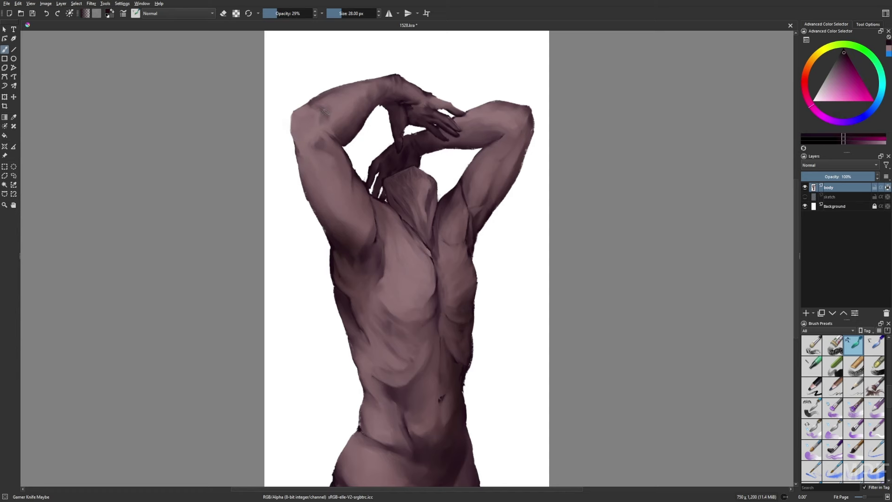
Step: Sample the chest's skin tone, blend the elbow shading and paint over the navel mark
left_click(406, 229, "ctrl")
right_click(426, 241)
left_click(426, 241)
key("m")
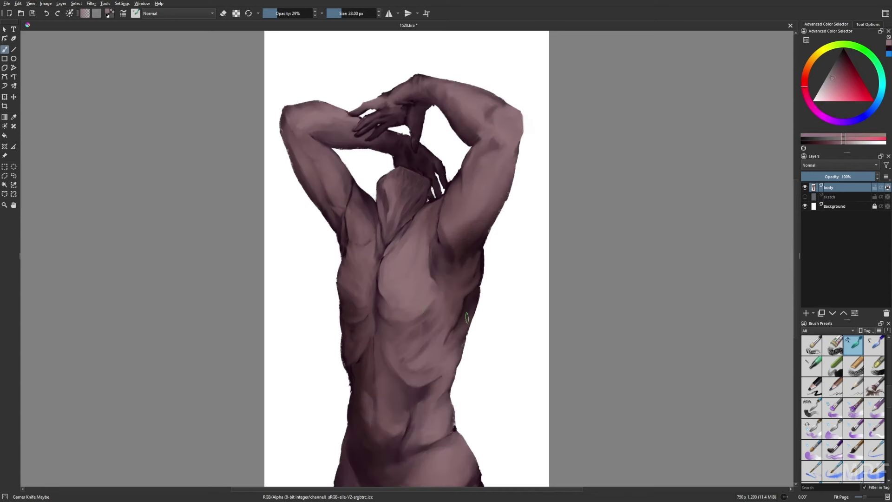
Step: Trim the upper hand's fingers with the 14 px original rock eraser and refine them with an 11 px brush at 29% opacity
key("e")
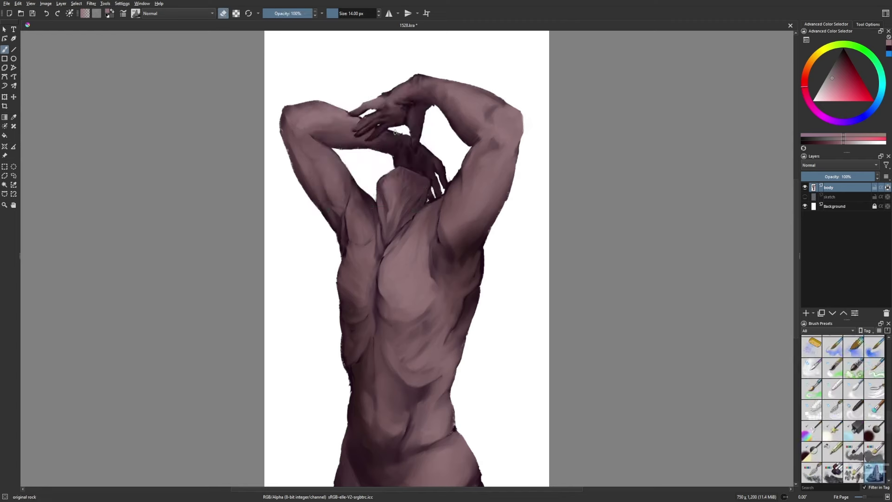
key("slash")
key("m")
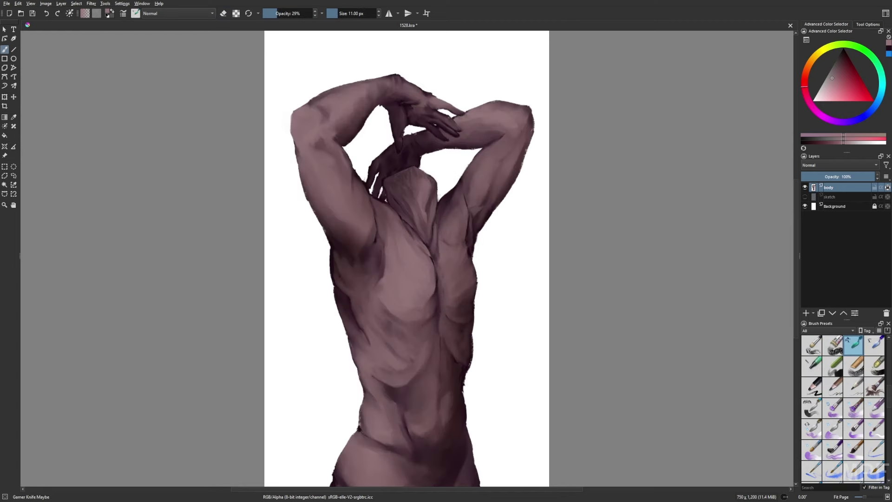
key("slash")
key("m")
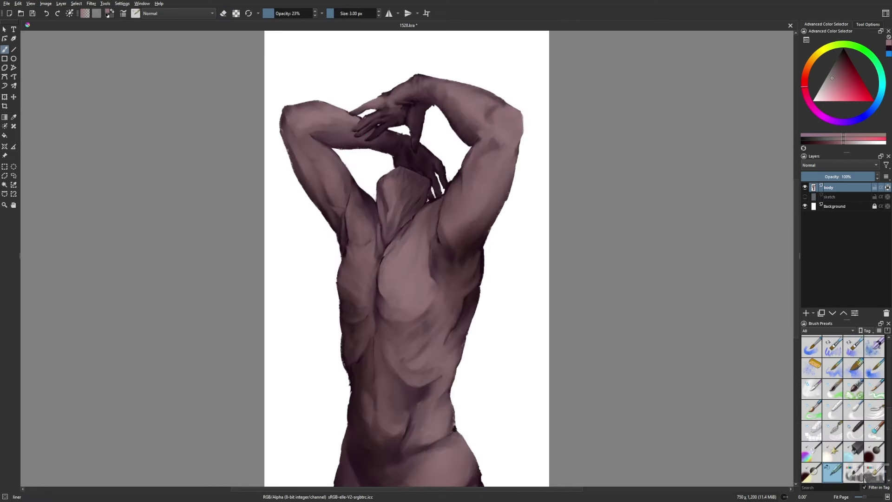
Step: Clean the gaps between the upper hand's fingers with the liner eraser and the original rock brush at 7 px
key("e")
right_click(377, 116)
right_click(378, 114)
key("e")
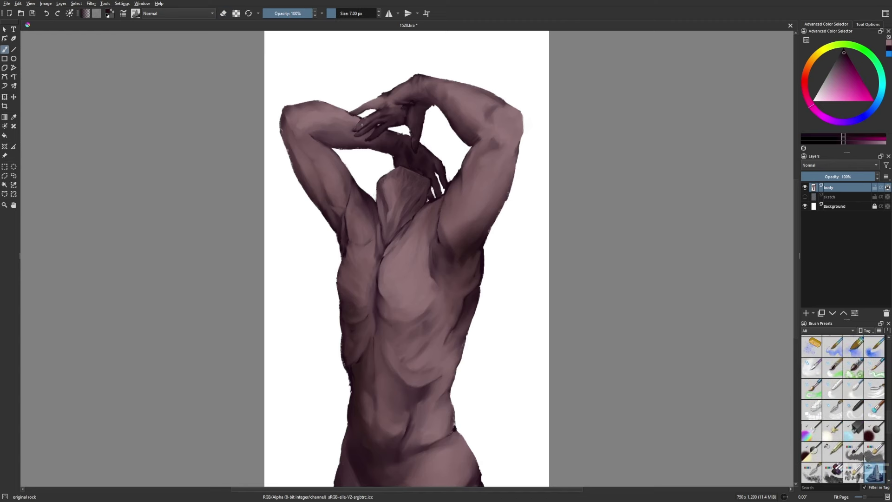
Step: Touch up the upper hand and fingers using the Gamer Knife Maybe brush at 11 px and 54% opacity
right_click(405, 130)
left_click(454, 122)
key("m")
right_click(486, 140)
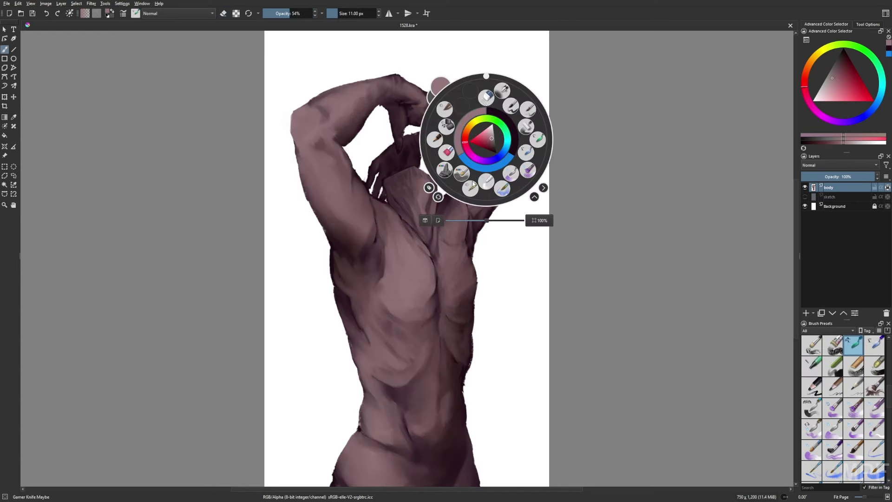
left_click(483, 135)
right_click(465, 105)
right_click(465, 105)
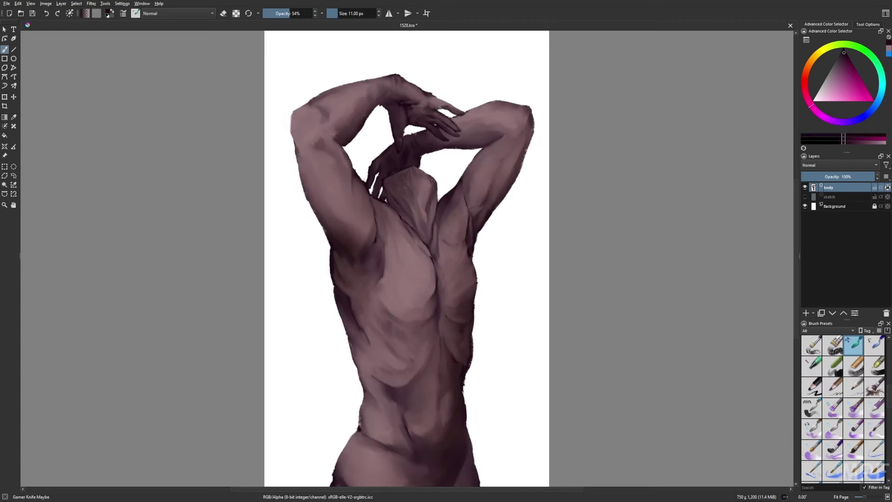
Step: Touch up the forearm edge and lower hand using the Gamer Knife Maybe brush at 15 px and 54% opacity
left_click(443, 136, "ctrl")
key("m")
key("m")
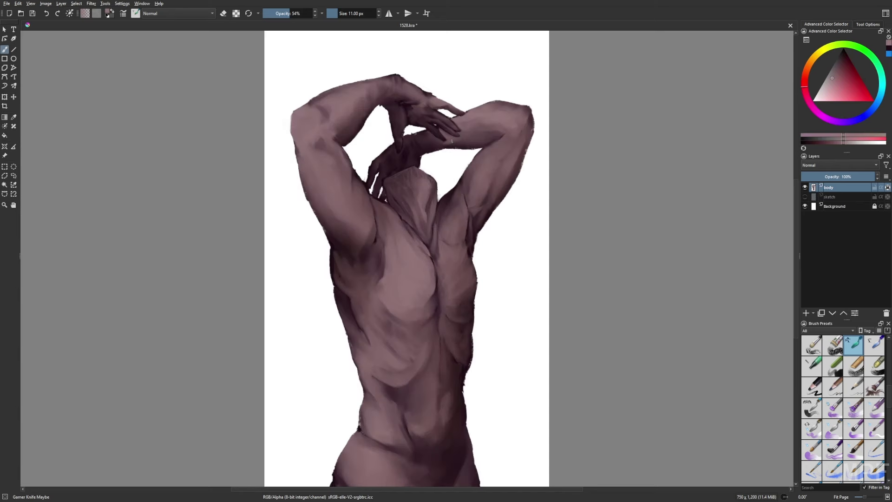
right_click(463, 141)
left_click(450, 142)
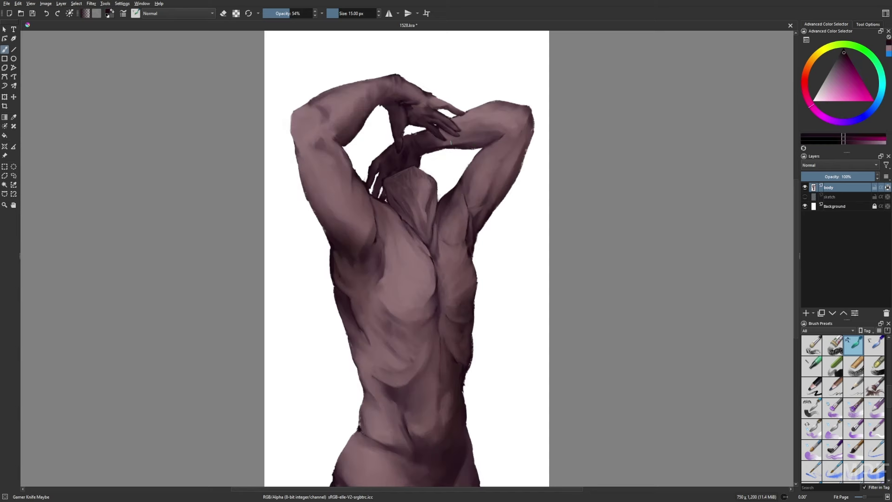
right_click(404, 158)
right_click(414, 282)
left_click(382, 204, "ctrl")
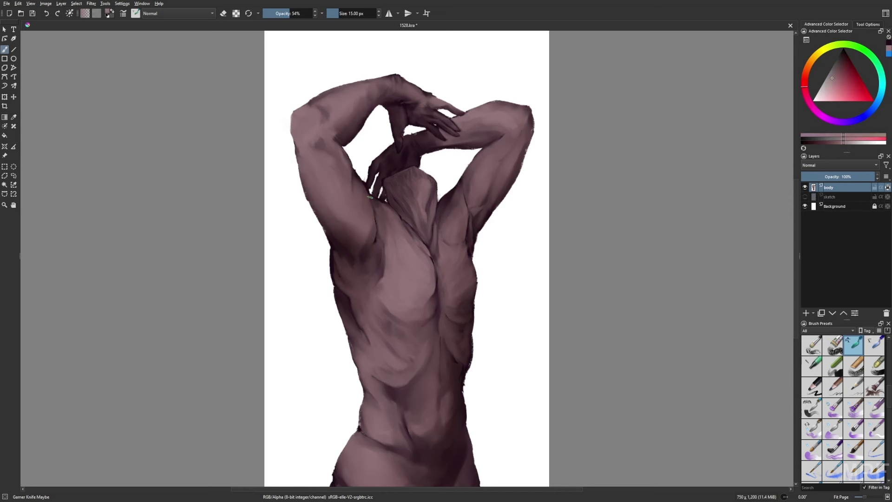
Step: Blend the sampled mauve softly over the lower torso with the brush at 41 px and 15% opacity
key("i")
key("i")
key("i")
key("i")
key("bracketright")
key("bracketright")
key("bracketright")
key("bracketright")
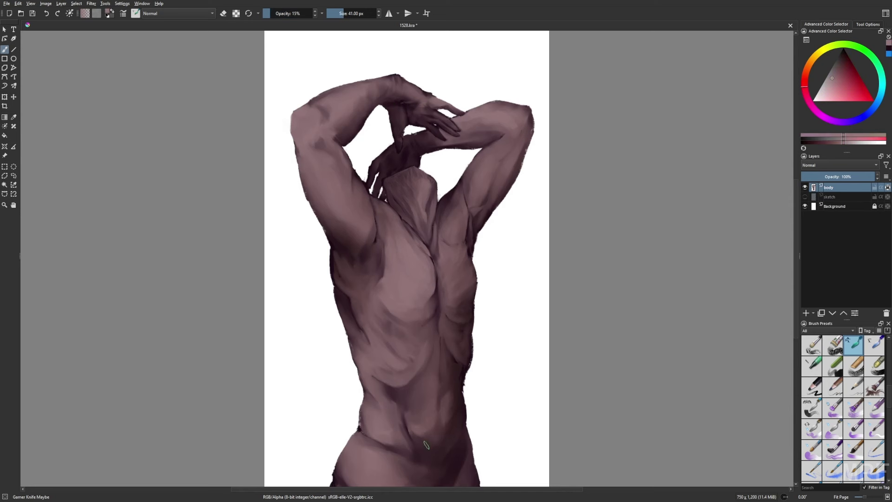
Step: Reduce the brush to 18 px and refine the shading along the narrow side of the chest with a sampled tone
scroll(495, 416, "down", 1)
key("bracketleft")
key("bracketleft")
key("bracketleft")
key("bracketleft")
key("bracketleft")
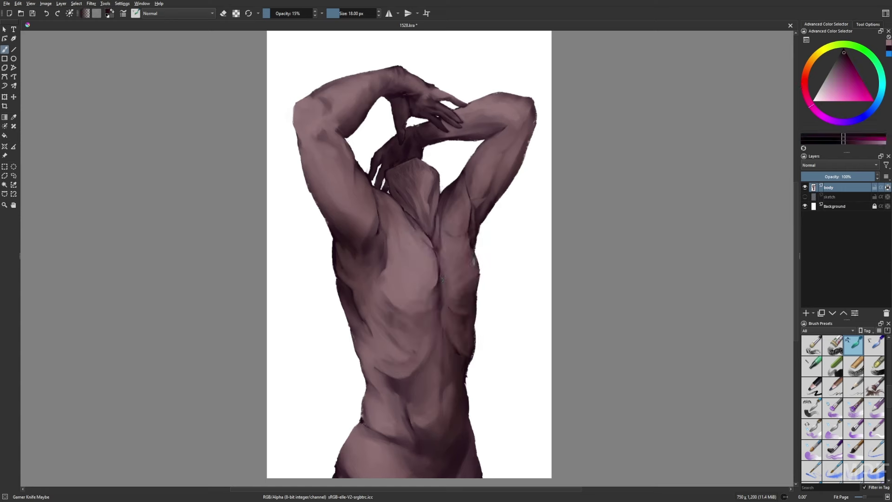
left_click(448, 280, "ctrl")
key("m")
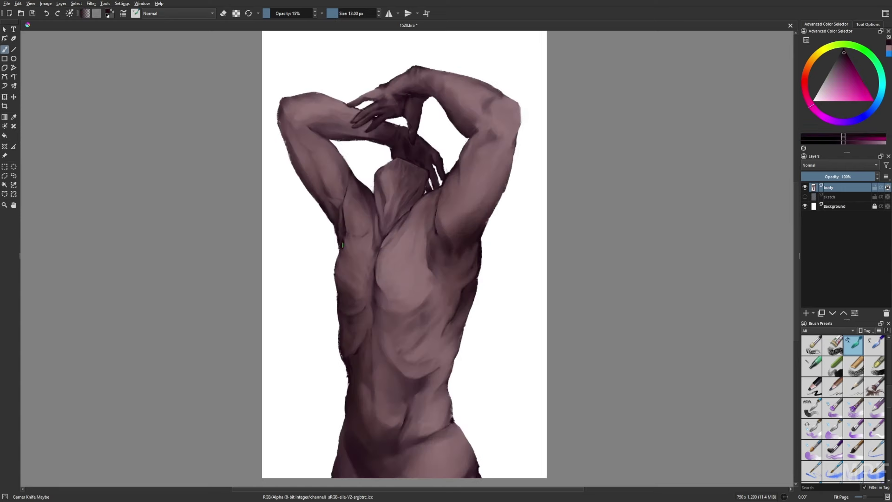
Step: Clean the armpit and flank contour, picking the lighter mauve and setting the brush to 20 px at 20% opacity
key("e")
right_click(446, 329)
left_click(484, 294)
key("m")
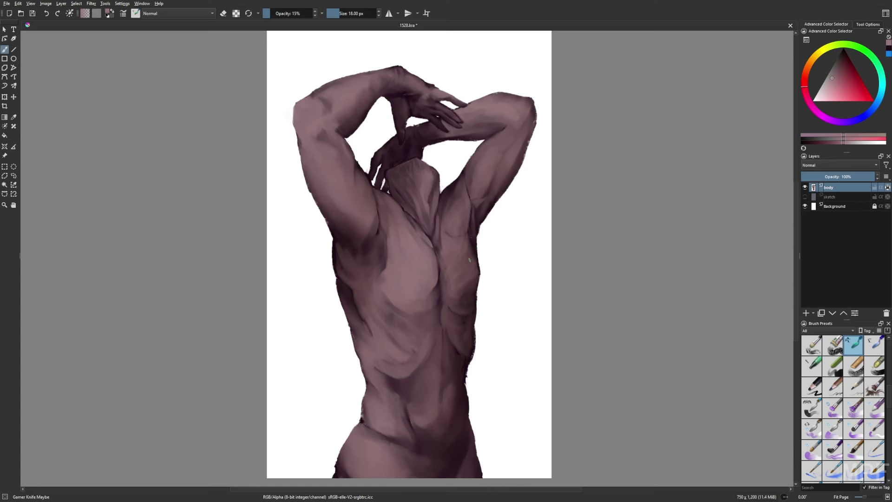
key("o")
key("bracketright")
Step: Add a layer named back behind the figure, fill it with dark teal and apply a pale mint gradient from above
left_click(806, 313)
left_click(827, 90)
key("g")
key("BackSpace")
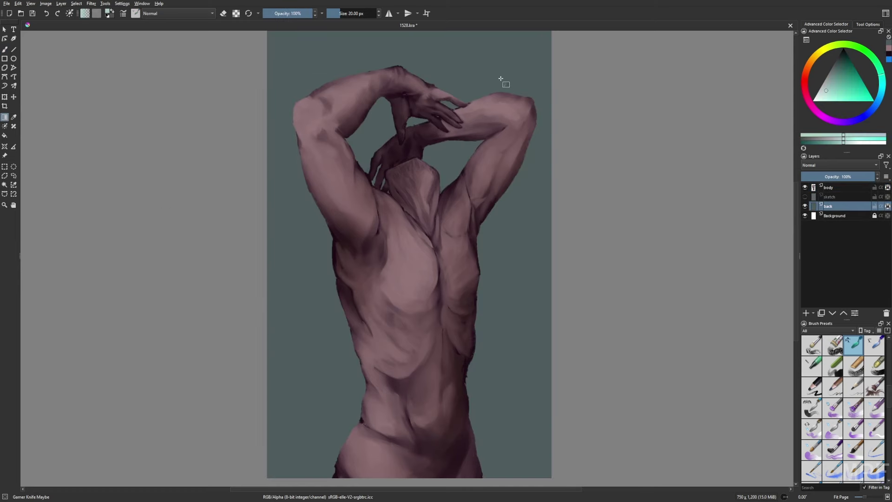
left_click_drag(501, 79, 462, 398)
Step: Paint upward grass-like strokes on both sides of the torso with the Wet Bristles Rough brush
right_click(639, 390)
left_click(618, 346)
left_click_drag(307, 367, 353, 343)
mouse_move(481, 404)
left_mouse_down()
mouse_move(500, 381)
mouse_move(498, 341)
left_mouse_up()
left_click_drag(286, 360, 276, 286)
left_click_drag(493, 384, 483, 321)
left_click_drag(346, 369, 342, 292)
left_click_drag(519, 365, 509, 288)
Step: Reduce the bristle brush to about 40 px and add finer upward grass strokes beside the narrow flank
key("bracketleft")
key("bracketleft")
key("bracketleft")
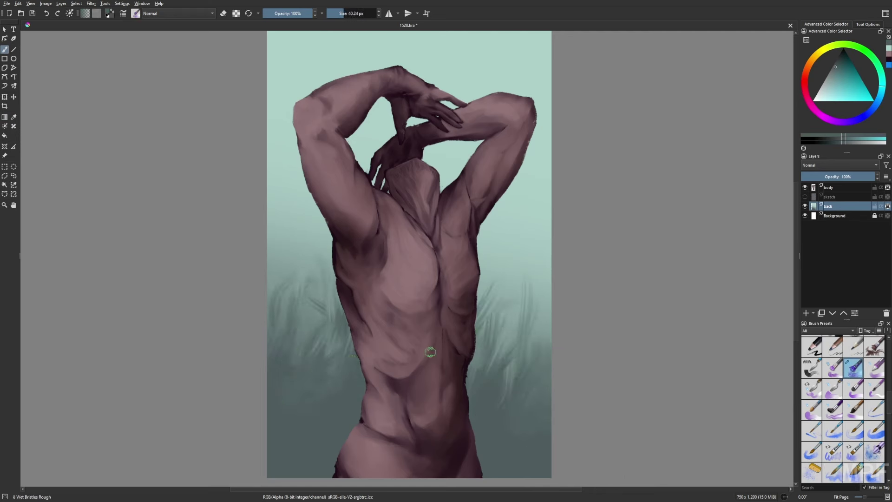
left_click_drag(525, 381, 514, 300)
left_click_drag(499, 376, 487, 307)
left_click_drag(534, 386, 539, 293)
left_click_drag(523, 325, 520, 278)
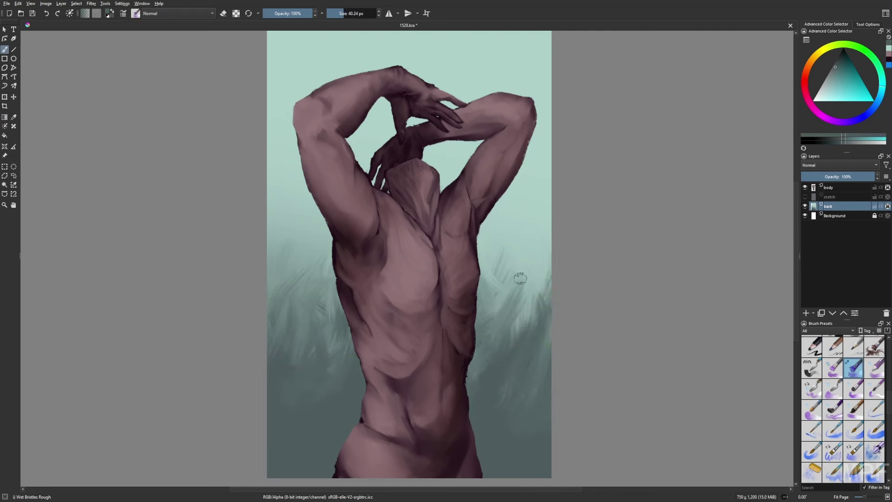
Step: Switch to the body layer and touch up the waist and chest with Gamer Knife Maybe at 20 px, 20% opacity
key("Page_Up")
key("Page_Up")
key("e")
scroll(868, 465, "down", 3)
left_click(854, 472)
left_click(459, 357, "ctrl")
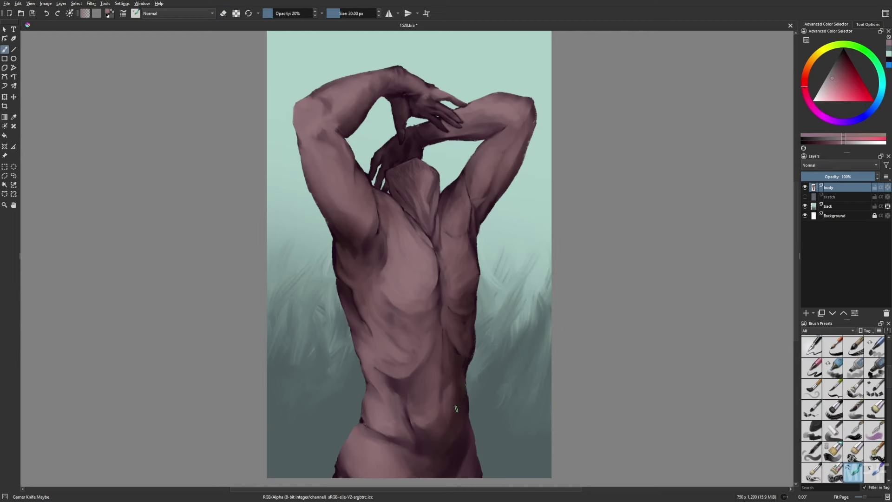
left_click(428, 240, "ctrl")
left_click(426, 240, "ctrl")
Step: Refine the upper hand's fingers with the liner brush at 3 px, starting at 73% opacity, and return to the previous brush
key("m")
key("slash")
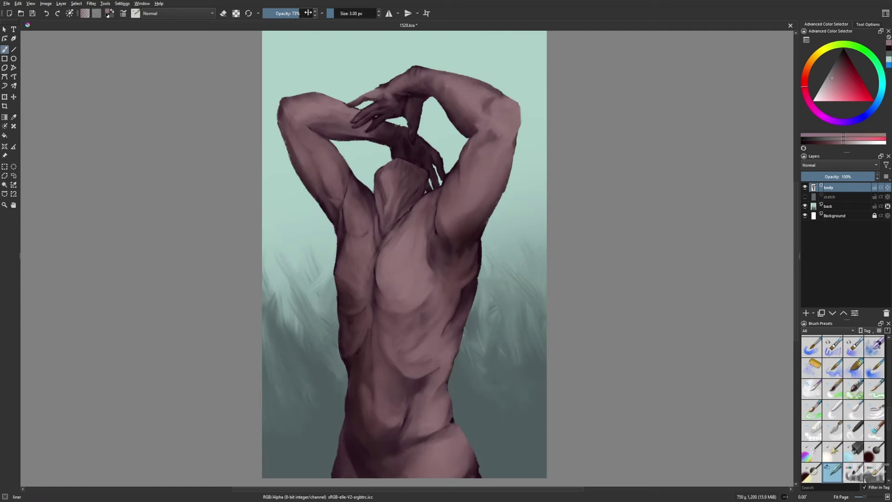
right_click(369, 109)
left_click(376, 109)
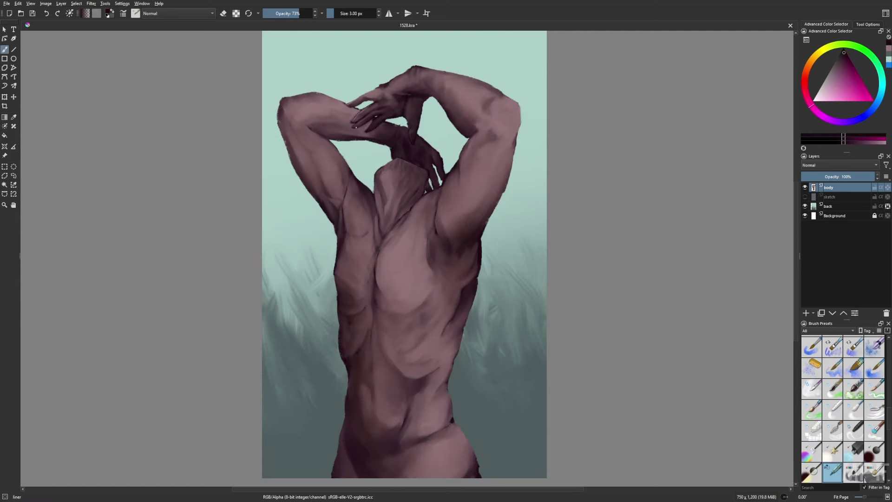
key("i")
key("i")
key("i")
key("i")
key("slash")
Step: Refine the chest shading with a sampled dark tone using a 9 px brush, raising its opacity to 30%
key("m")
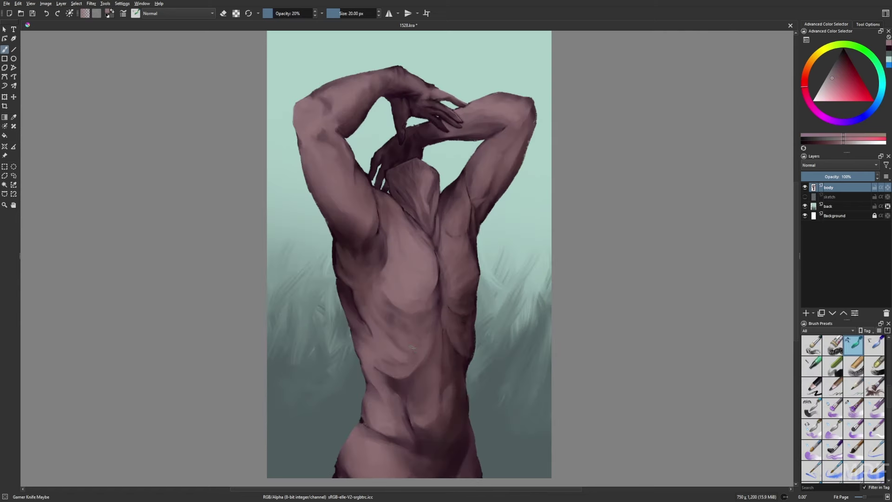
left_click(447, 234, "ctrl")
key("bracketleft")
key("bracketleft")
key("bracketleft")
key("bracketleft")
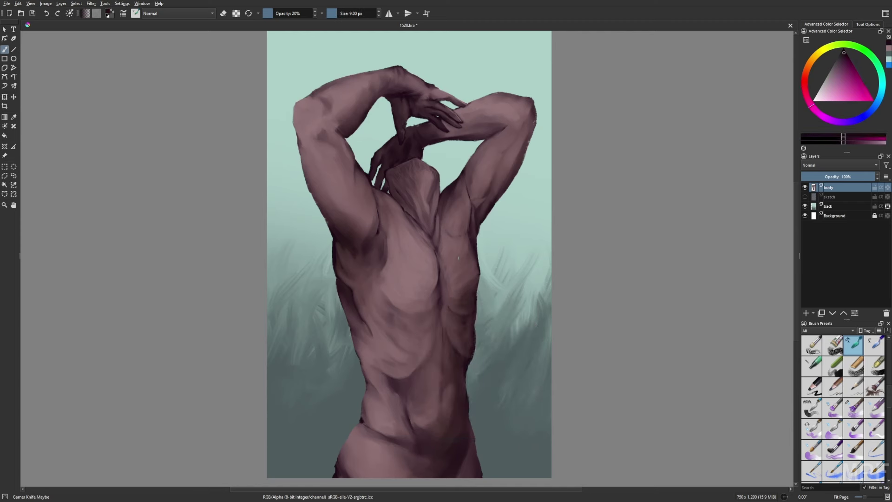
key("o")
Step: On the back layer, paint pale mint strokes across the upper background with Wet Bristles Rough at about 40 px
right_click(374, 328)
key("Page_Down")
key("Page_Down")
left_click(375, 328, "ctrl")
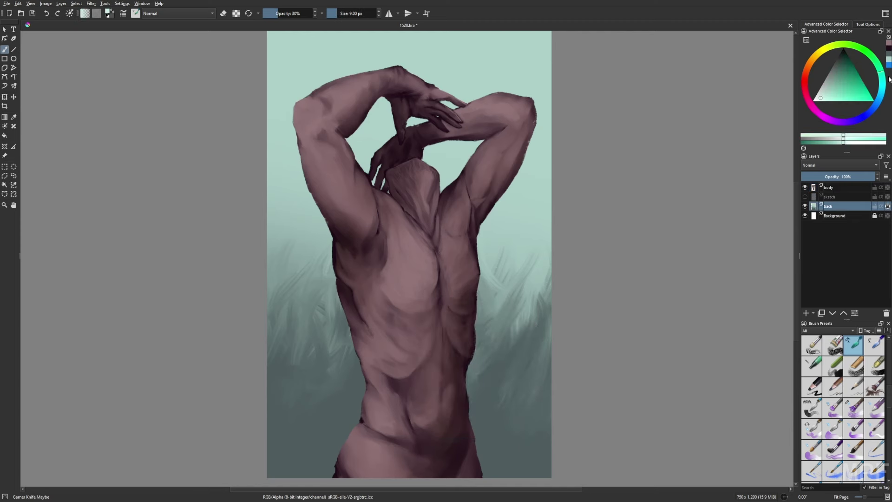
mouse_move(367, 66)
left_mouse_down()
mouse_move(301, 116)
mouse_move(436, 125)
mouse_move(492, 106)
mouse_move(508, 74)
mouse_move(386, 96)
mouse_move(319, 133)
mouse_move(320, 199)
mouse_move(429, 122)
mouse_move(456, 196)
left_mouse_up()
scroll(388, 205, "down", 1)
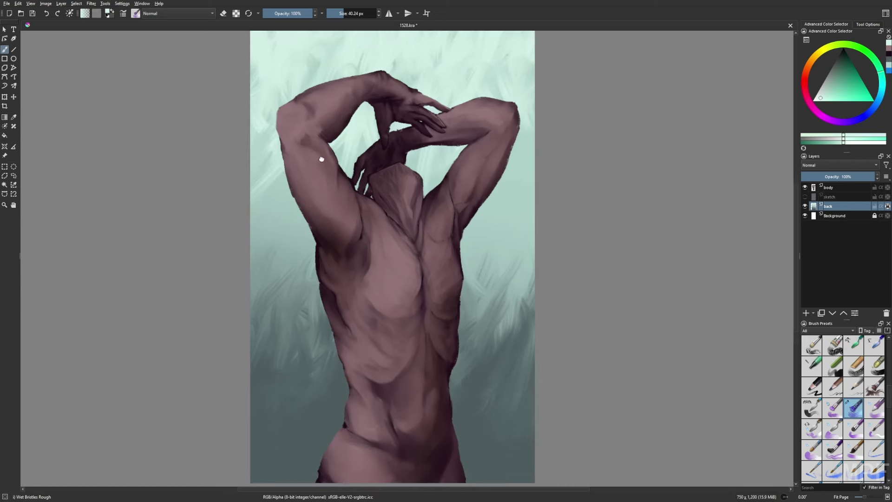
Step: Blend mid-teal into the background with the bristle brush at about 74 px, lowering its opacity to 43%
scroll(389, 205, "up", 1)
right_click(329, 213)
left_click(285, 243)
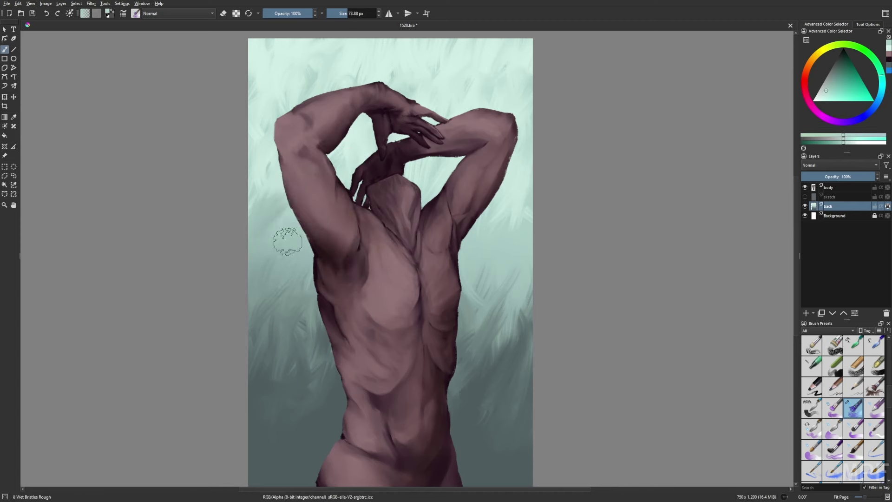
scroll(454, 424, "down", 1)
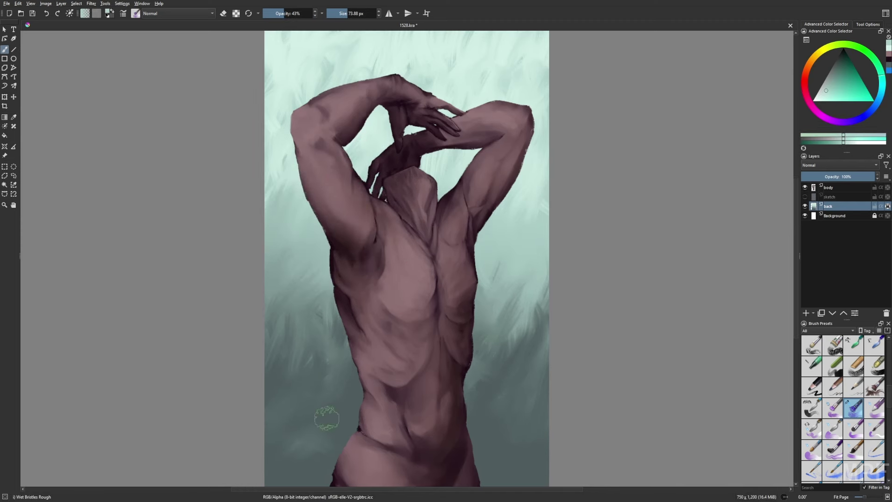
Step: Return to the body layer and detail the hands and neck with the liner brush at 3 px and 31% opacity
key("Page_Up")
right_click(543, 285)
left_click(549, 241)
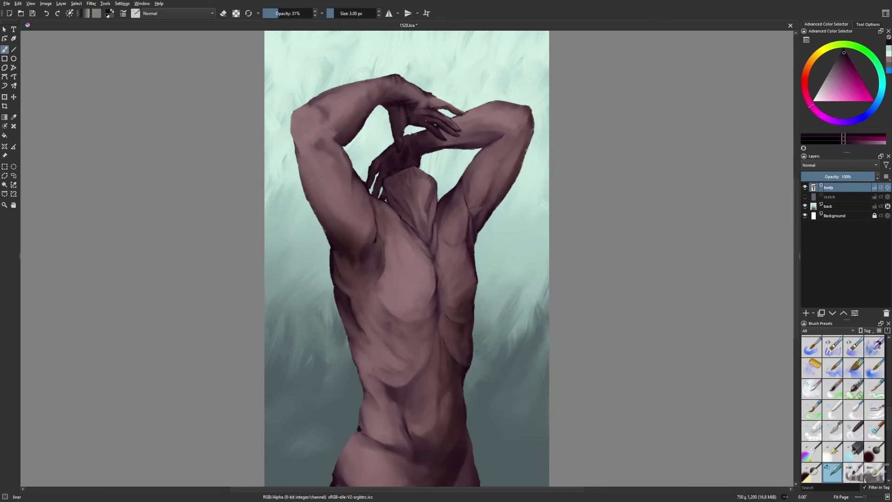
right_click(423, 217)
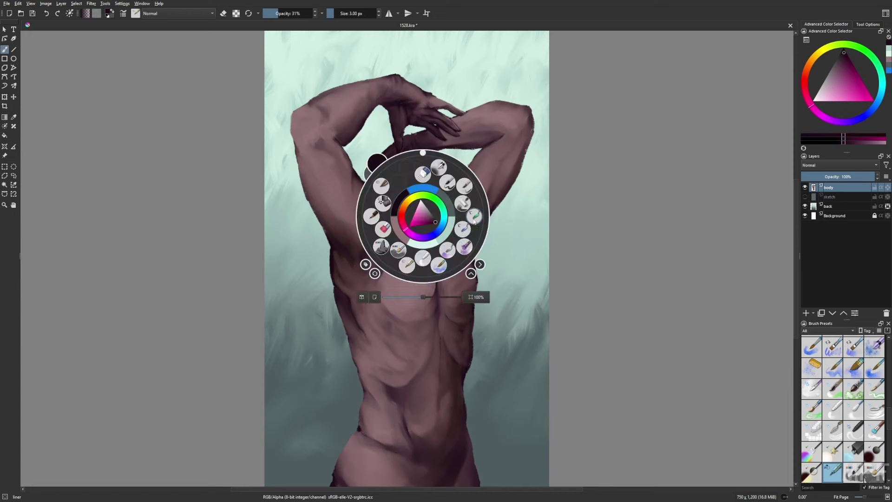
left_click(409, 172)
right_click(389, 180)
left_click(390, 186)
right_click(428, 216)
left_click(428, 222)
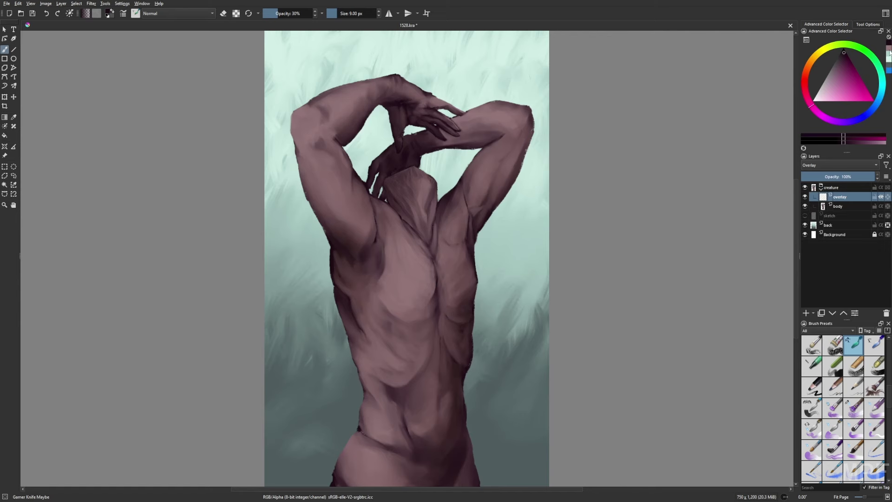
Step: On the overlay layer, paint salmon light along the tops of both raised arms with Gamer Knife Maybe at about 48 px
left_click(889, 52)
left_click(854, 345)
left_click_drag(297, 113, 390, 84)
left_click_drag(465, 116, 530, 105)
left_click_drag(274, 135, 316, 109)
left_click_drag(448, 123, 500, 114)
left_click_drag(502, 121, 530, 107)
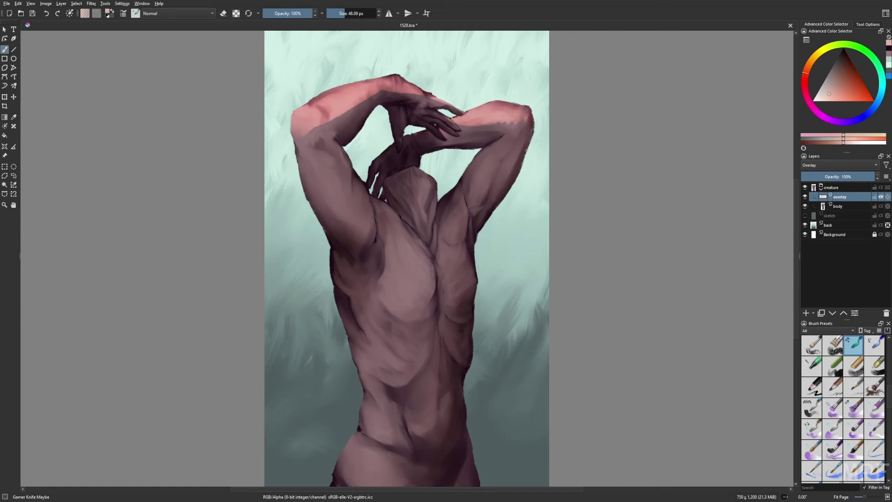
Step: Extend the salmon overlay light onto the elbows, upper arm, neck and both sides of the chest
left_click_drag(483, 135, 532, 112)
left_click_drag(321, 140, 367, 100)
left_click_drag(293, 169, 333, 123)
left_click_drag(349, 223, 318, 134)
left_click_drag(432, 170, 414, 240)
left_click_drag(430, 232, 405, 297)
left_click_drag(453, 251, 444, 278)
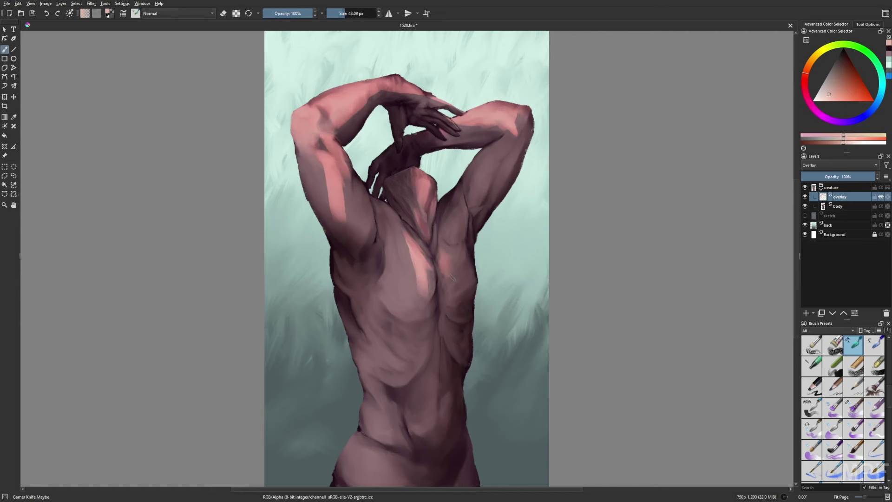
Step: Soften the salmon highlights on the arms and torso by erasing with a 66.73 px brush at 27% opacity
key("m")
key("e")
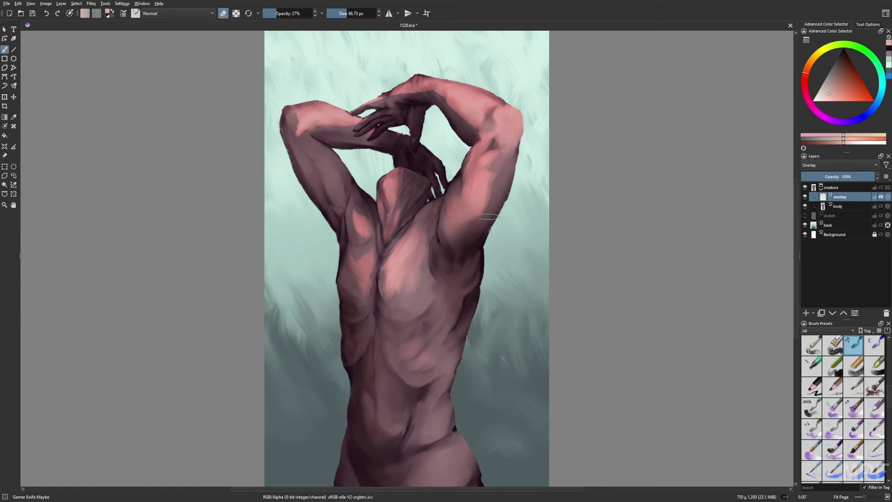
key("m")
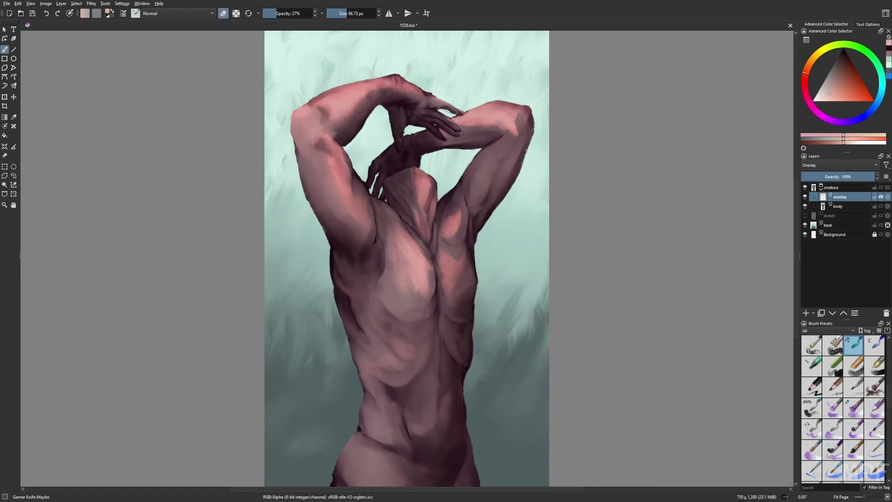
key("m")
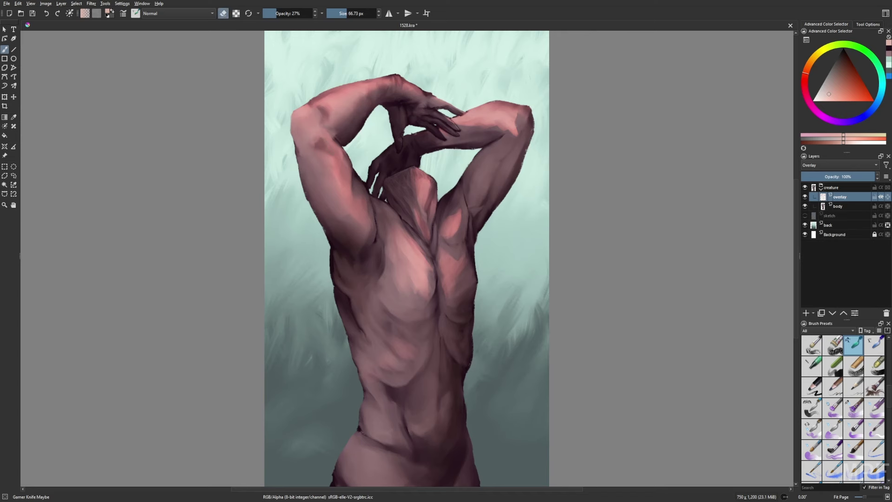
mouse_move(474, 120)
left_mouse_down()
mouse_move(527, 130)
mouse_move(483, 120)
left_mouse_up()
key("e")
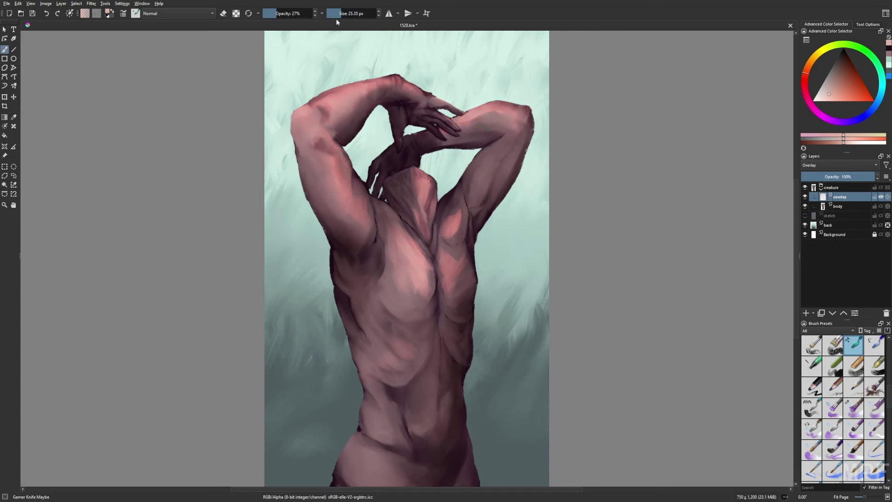
Step: Smooth the overlay light around the elbows and upper arms, alternating erasing and painting at about 54 px
key("e")
key("m")
key("e")
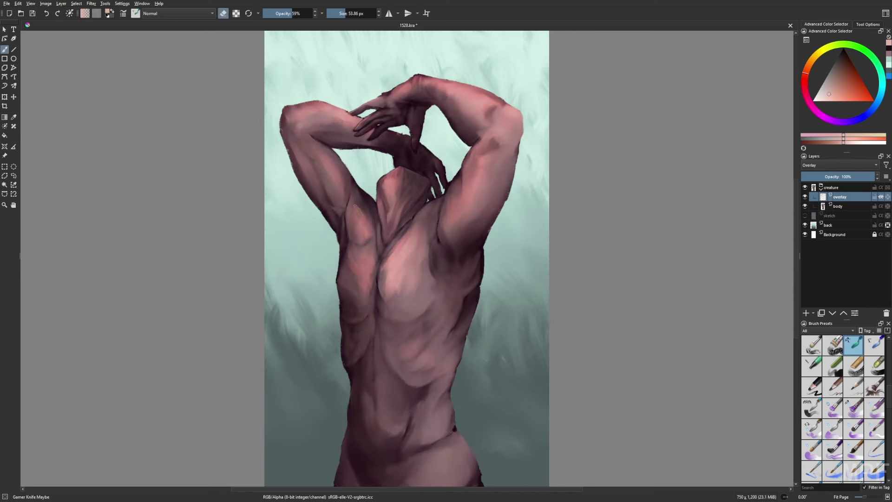
key("m")
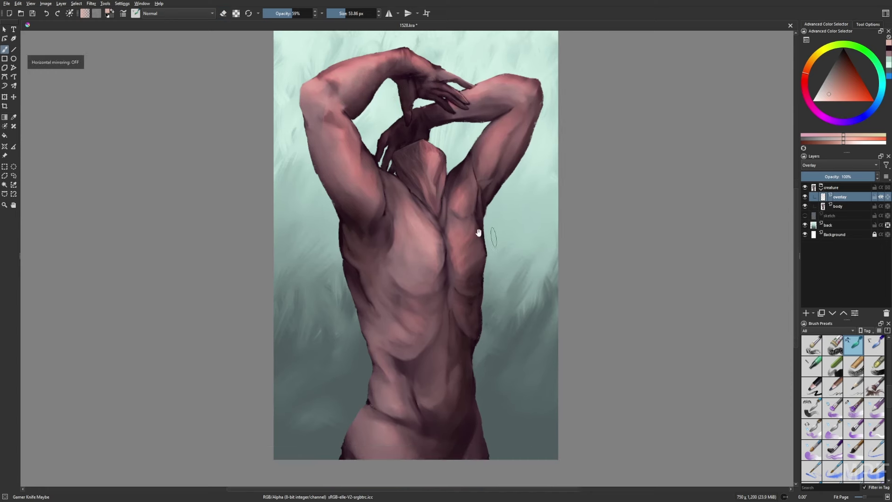
Step: Add a Multiply layer named mult above the body and shade the figure with dark blue-grey at 27% opacity
key("bracketleft")
key("bracketleft")
key("bracketleft")
key("bracketleft")
key("bracketleft")
key("Insert")
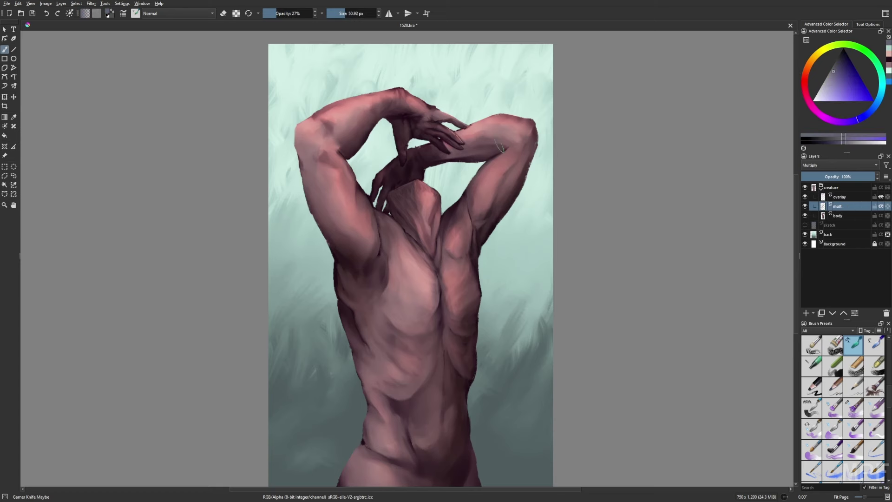
key("m")
key("bracketright")
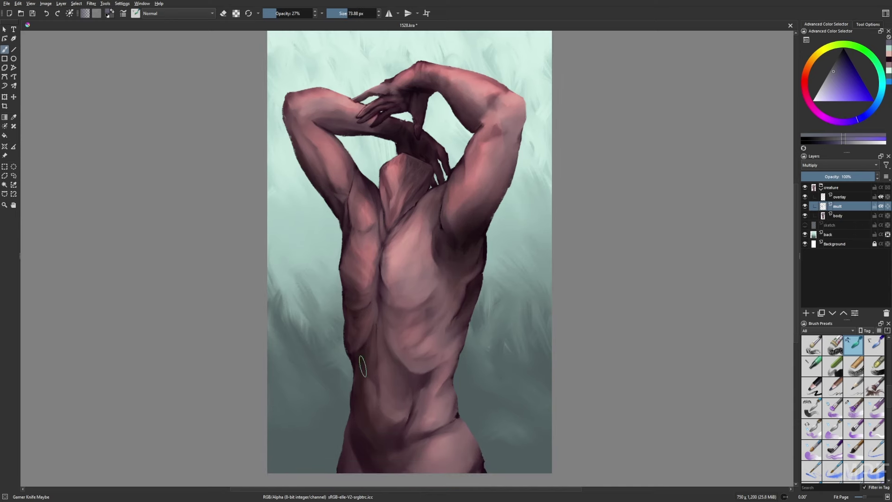
key("m")
Step: Prepare the overlay layer for highlights with a pale salmon colour and the Gamer Knife Maybe brush at 27.20 px
left_click(846, 196)
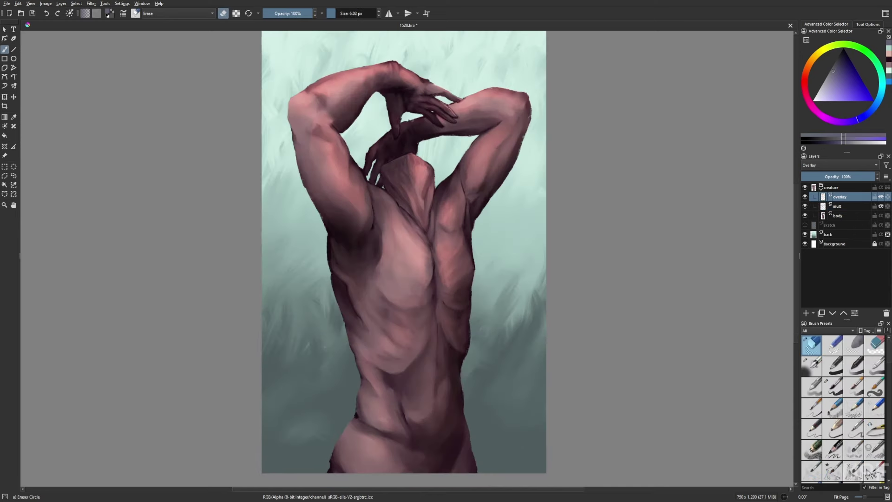
key("m")
right_click(442, 334)
left_click(392, 334)
right_click(442, 342)
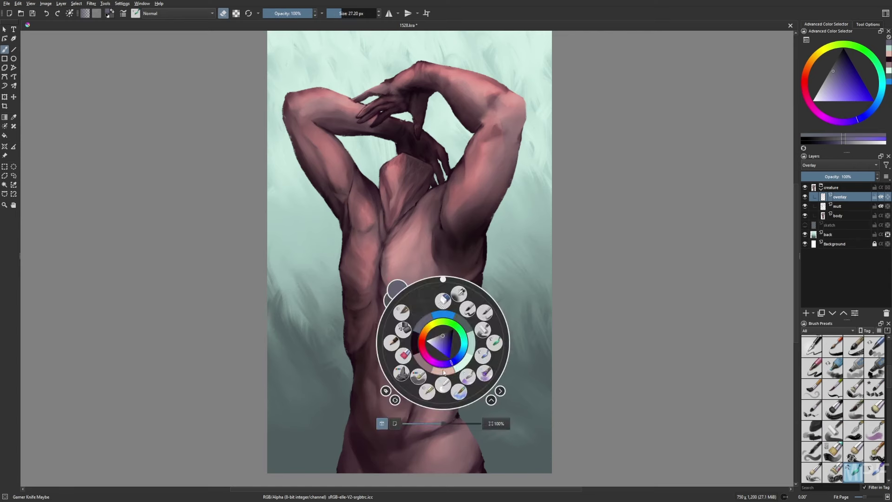
left_click(409, 361)
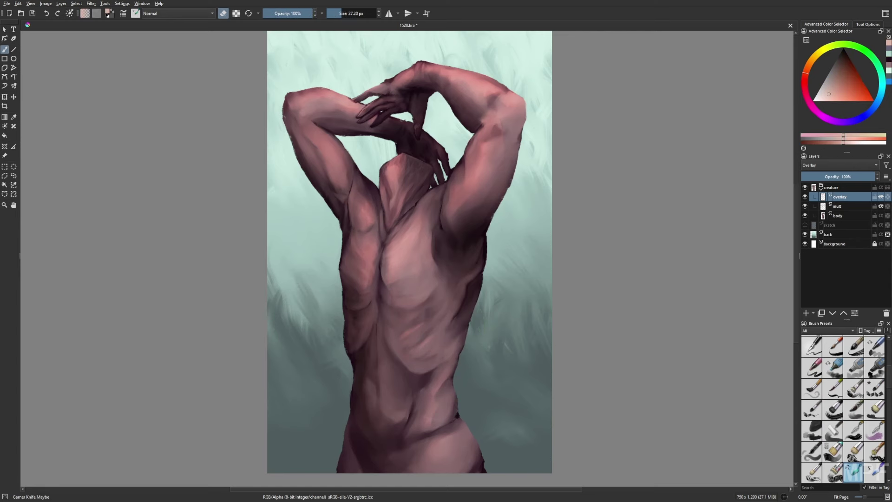
key("m")
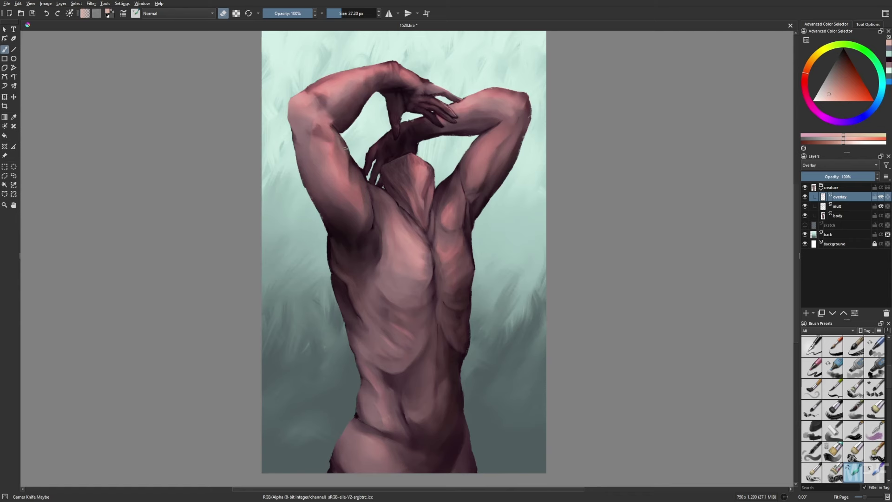
Step: Soften the overlay light on the larger raised upper arm by erasing with Airbrush Soft at 26% opacity
right_click(346, 110)
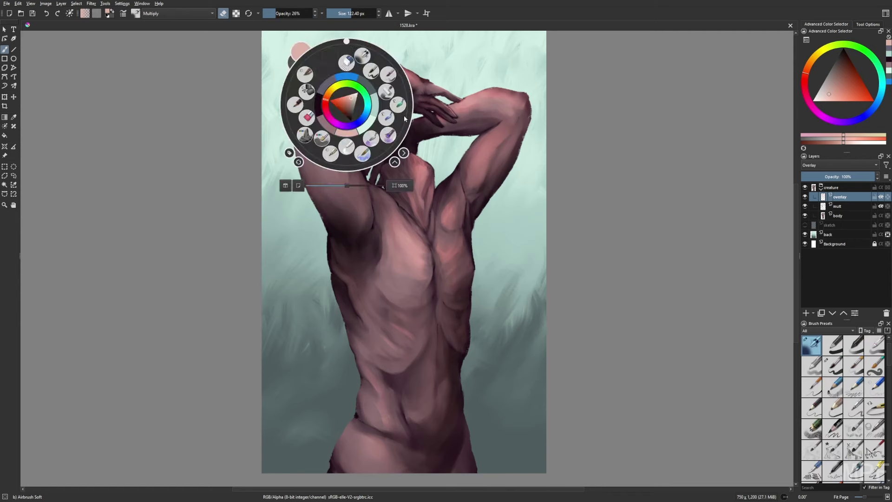
left_click(352, 170)
right_click(511, 282)
left_click(469, 239)
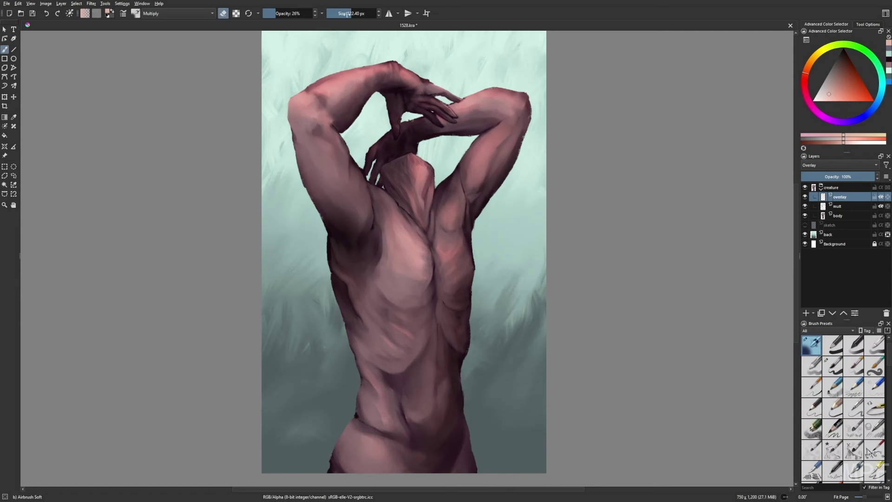
right_click(463, 230)
left_click(432, 176)
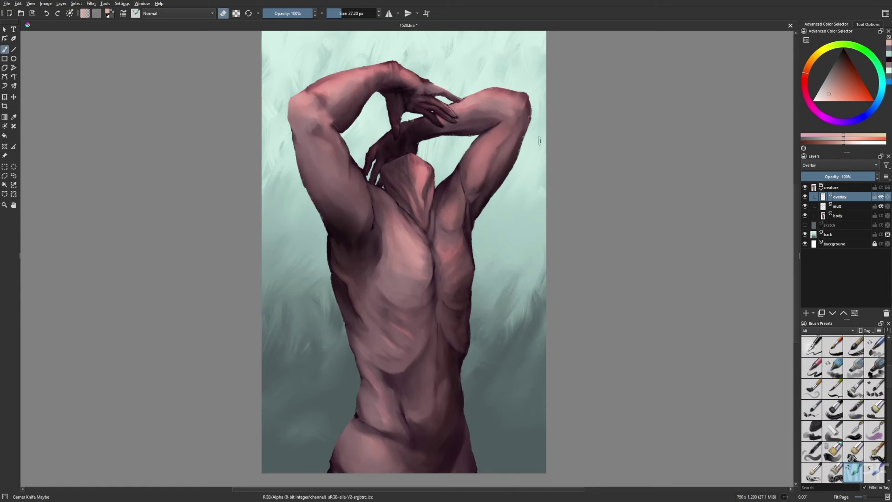
Step: Refine the salmon highlights on the forearm, upper arm and neck, combining the 27.20 px knife brush with a 21.90 px soft airbrush eraser
key("e")
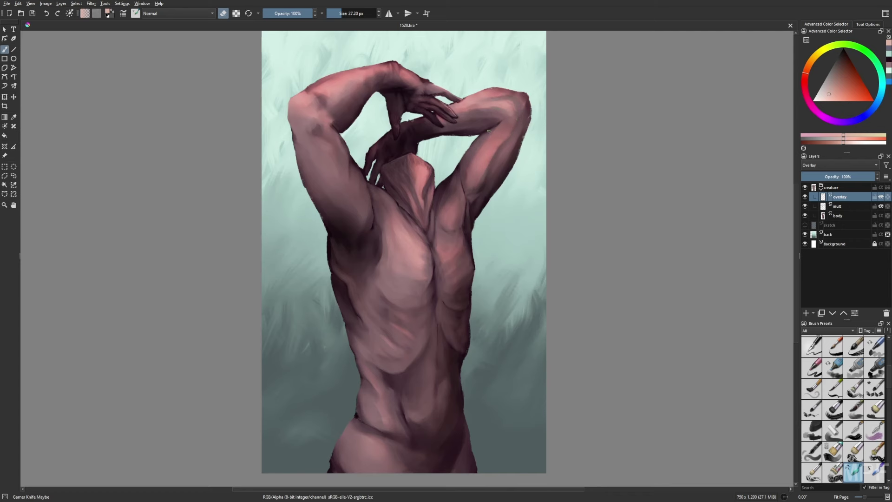
key("slash")
key("bracketleft")
key("bracketleft")
key("bracketleft")
key("bracketleft")
key("m")
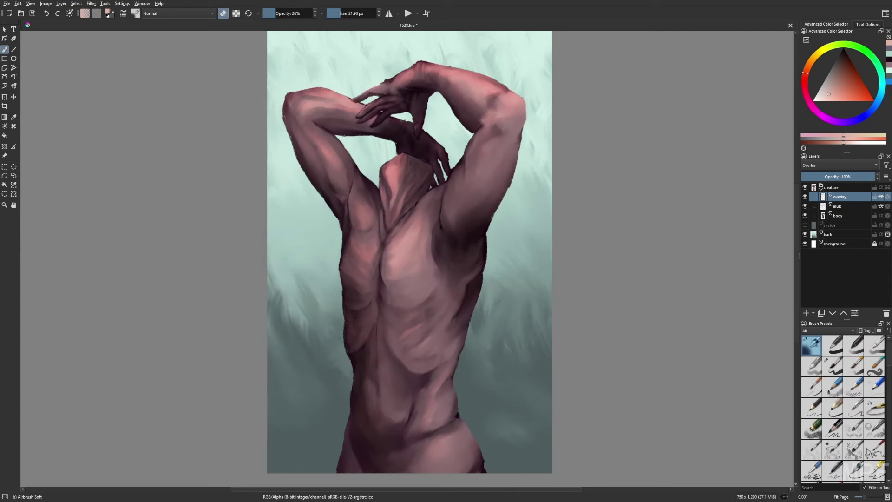
key("slash")
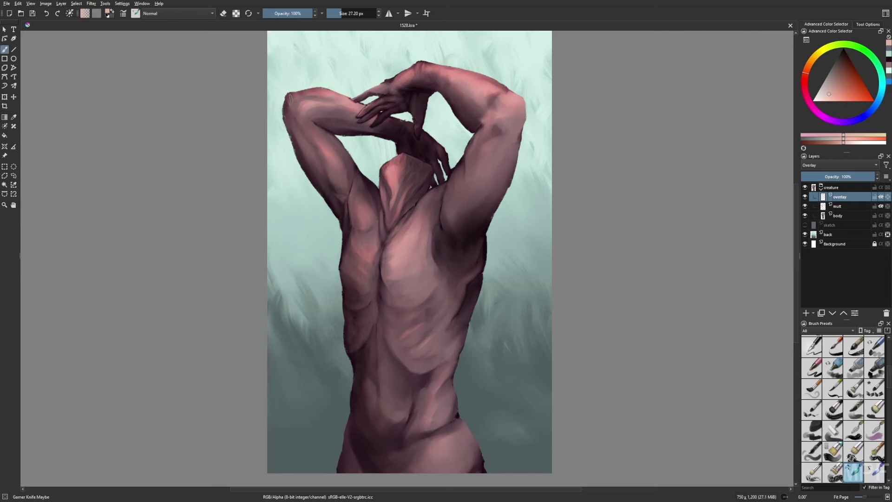
key("m")
key("e")
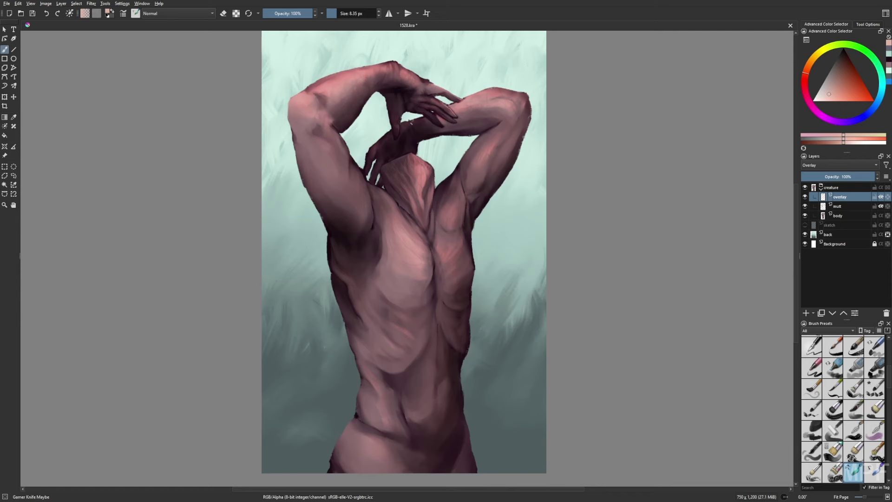
Step: Deepen the shadow over the lower body on the mult layer with a dark blue-grey soft airbrush about 751 px wide at 26% opacity
right_click(604, 227)
left_click(578, 206)
scroll(383, 288, "down", 2)
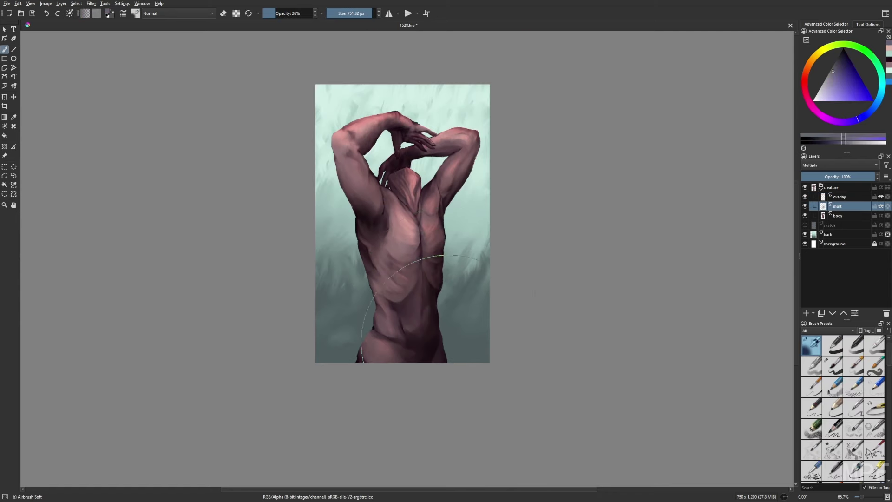
key("slash")
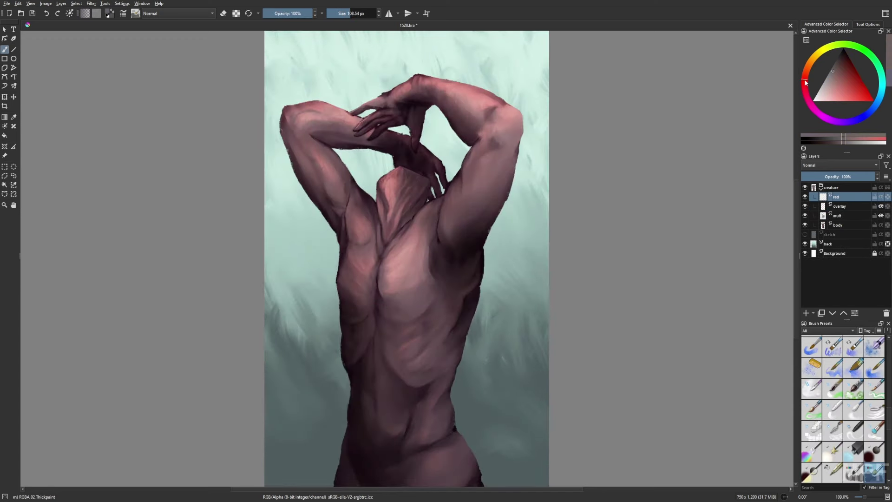
Step: On a new layer named red, paint coral-red spikes and two thin strands rising from the neck with RGBA 02 Thickpaint at 15.96 px
mouse_move(419, 162)
left_mouse_down()
mouse_move(392, 148)
mouse_move(409, 158)
mouse_move(388, 92)
left_mouse_up()
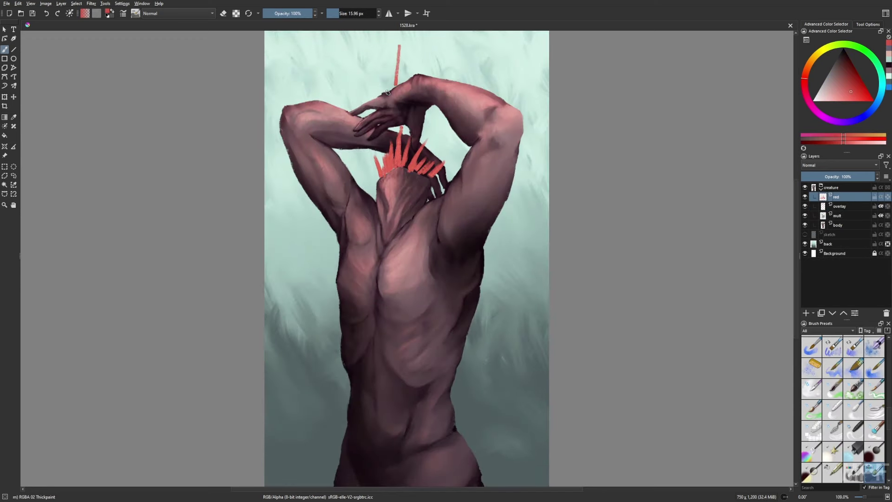
left_click_drag(337, 76, 363, 121)
key("1")
key("e")
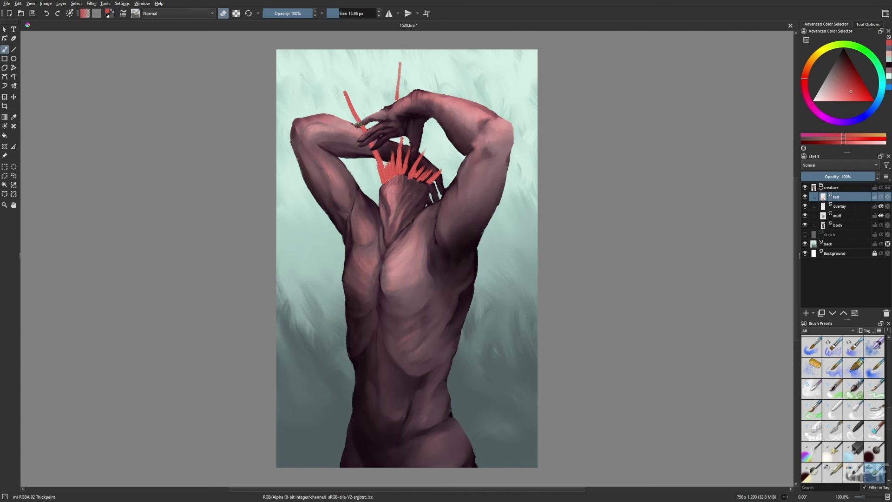
key("e")
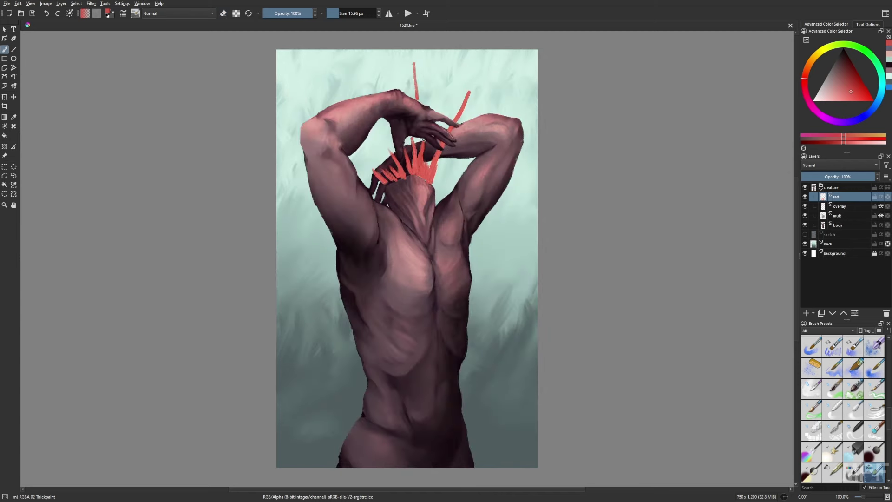
Step: Paint a fan of long red strands from the neck past the arms up to the canvas's upper edge
mouse_move(409, 167)
left_mouse_down()
mouse_move(420, 79)
mouse_move(341, 84)
mouse_move(441, 50)
left_mouse_up()
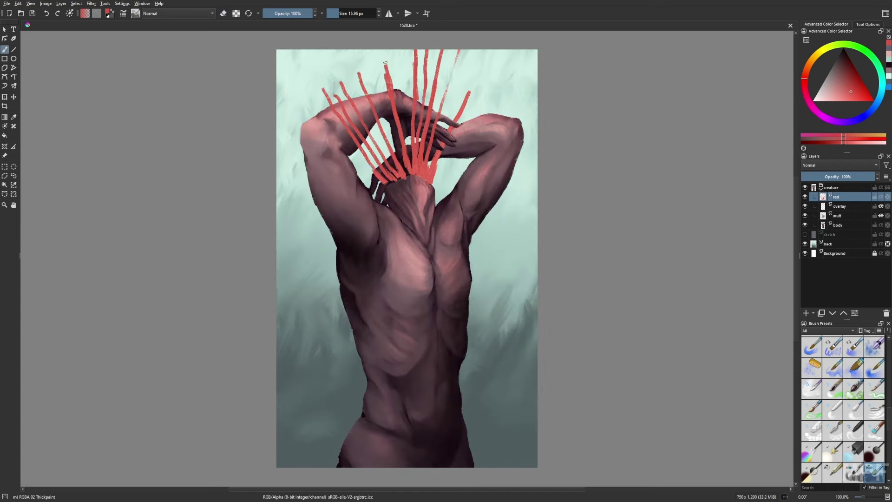
left_click_drag(385, 62, 349, 49)
left_click_drag(358, 72, 325, 50)
left_click_drag(341, 82, 309, 50)
left_click_drag(324, 89, 297, 49)
Step: Erase the red strands where they cross the raised forearm and hand, using Eraser Circle at about 60 and 10 px
key("e")
key("slash")
key("plus")
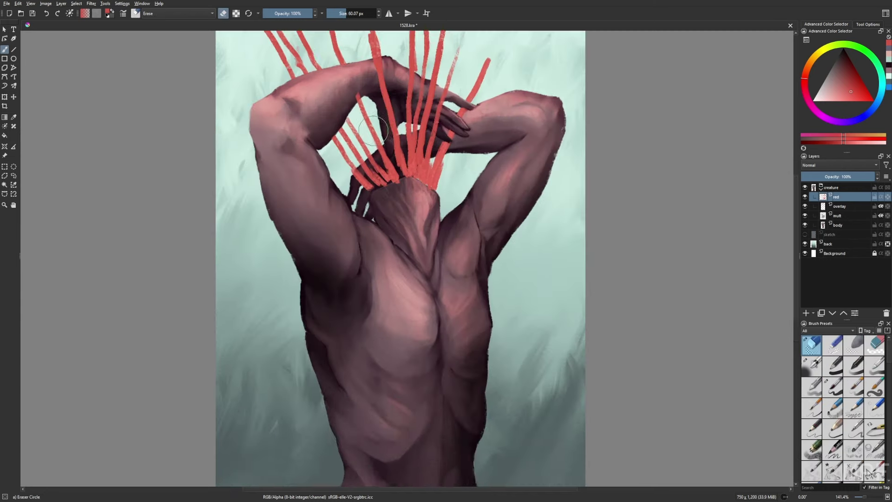
left_click_drag(378, 202, 361, 149)
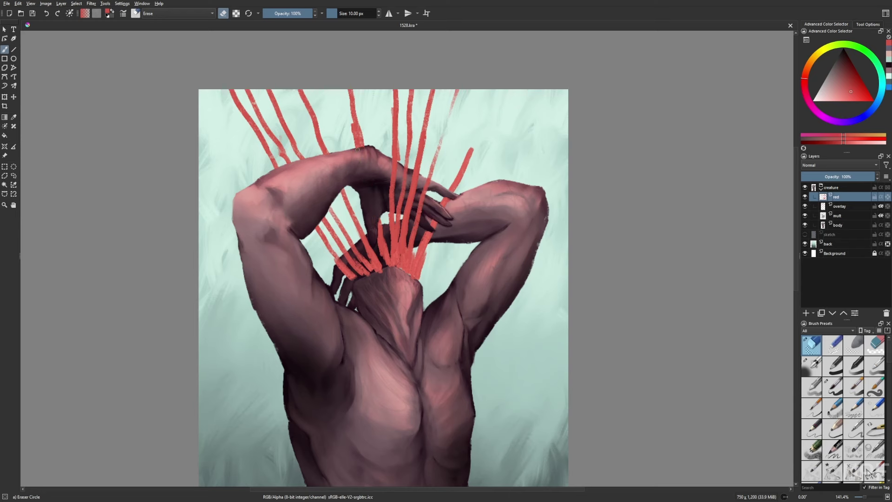
key("m")
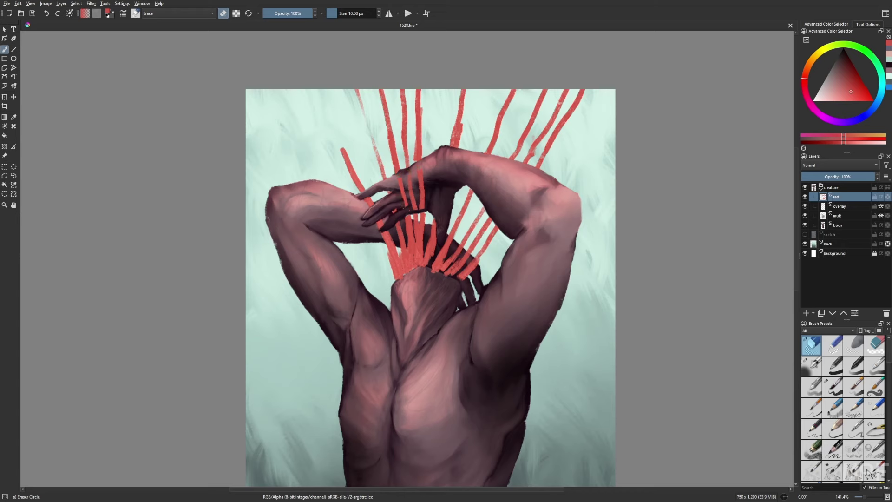
key("m")
Step: Add a red strand across the smaller forearm and fill the base of the strands above the neck with RGBA 02 Thickpaint
right_click(494, 131)
left_click(483, 74)
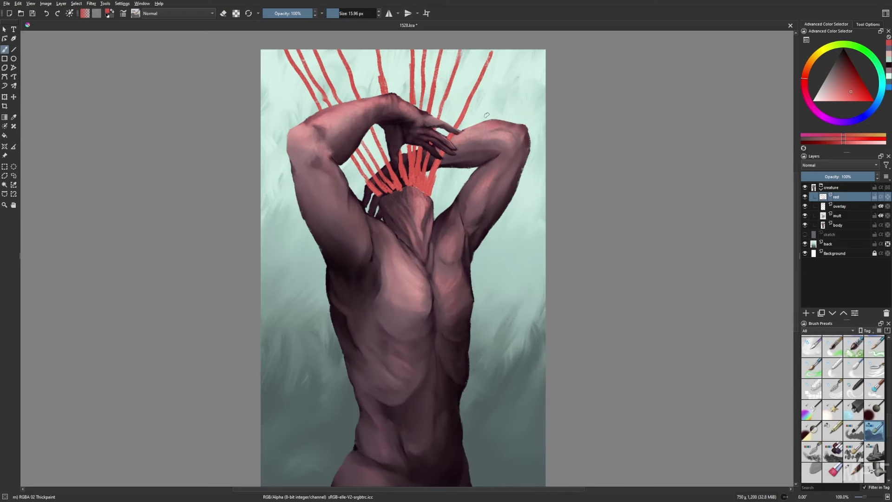
left_click_drag(433, 197, 516, 76)
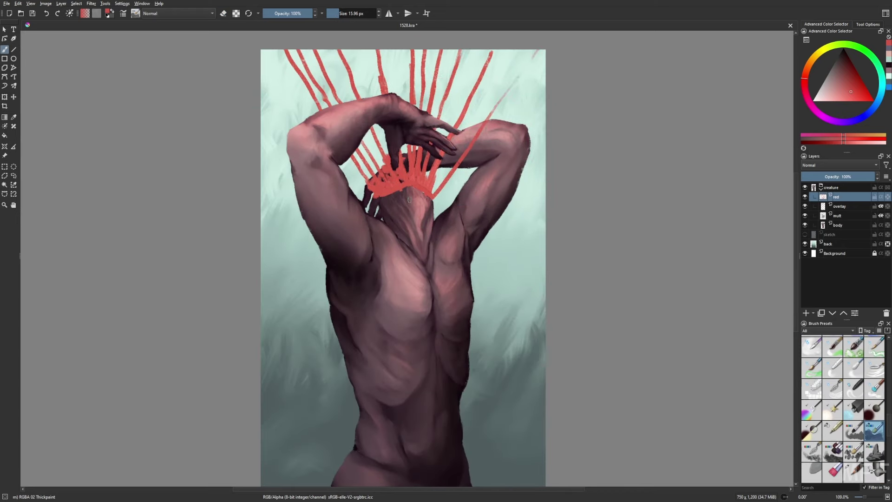
key("m")
left_click_drag(413, 162, 432, 176)
mouse_move(372, 182)
left_mouse_down()
mouse_move(434, 139)
mouse_move(451, 186)
mouse_move(377, 201)
mouse_move(383, 207)
mouse_move(356, 181)
mouse_move(365, 205)
mouse_move(448, 199)
mouse_move(463, 69)
mouse_move(486, 85)
mouse_move(498, 77)
mouse_move(511, 88)
left_mouse_up()
Step: Cover the head area and the outer strands with clustered red dabs from a 41 px brush
key("bracketright")
key("bracketright")
key("m")
key("m")
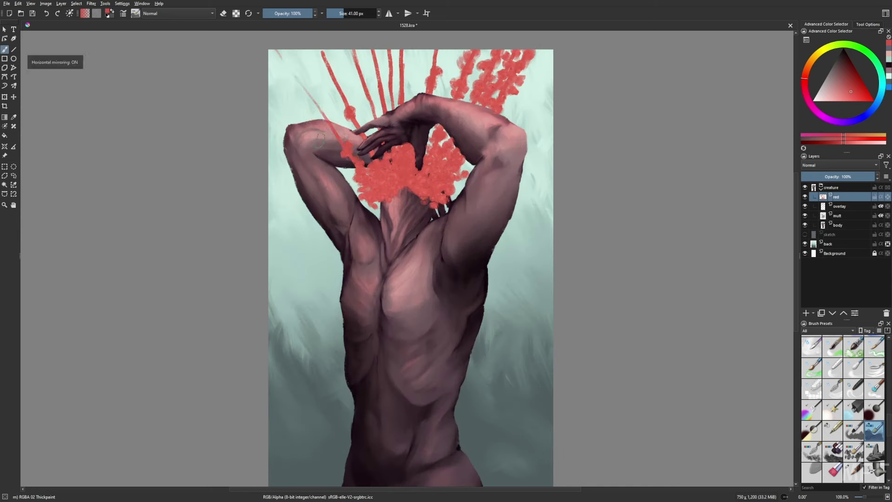
mouse_move(321, 102)
left_mouse_down()
mouse_move(335, 140)
mouse_move(372, 153)
mouse_move(362, 56)
mouse_move(342, 100)
mouse_move(375, 70)
mouse_move(395, 93)
mouse_move(439, 58)
mouse_move(413, 95)
left_mouse_up()
Step: Thicken the remaining strands above the arms with red dabs, varying the brush between 15 and 32 px
key("bracketleft")
key("bracketleft")
key("bracketleft")
key("bracketleft")
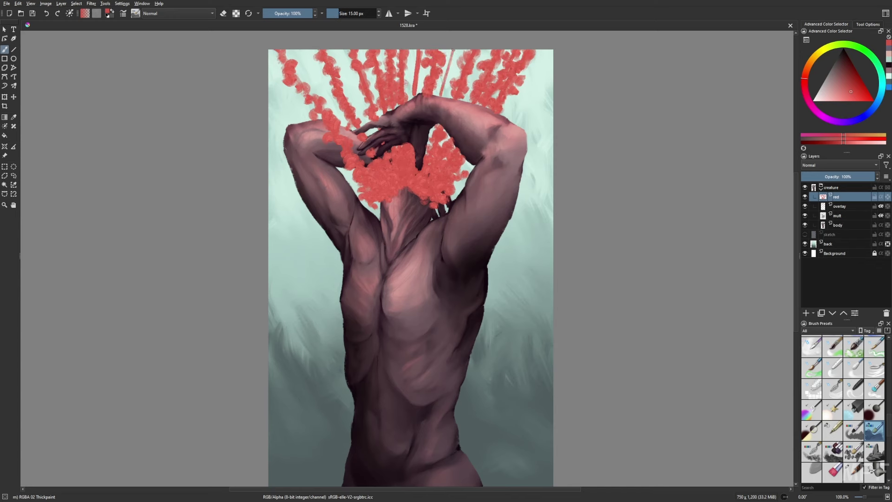
left_click_drag(414, 50, 414, 78)
key("bracketright")
key("bracketright")
key("bracketright")
left_click_drag(446, 63, 442, 100)
mouse_move(358, 69)
left_mouse_down()
mouse_move(330, 96)
mouse_move(283, 98)
left_mouse_up()
key("m")
left_click_drag(284, 54, 265, 100)
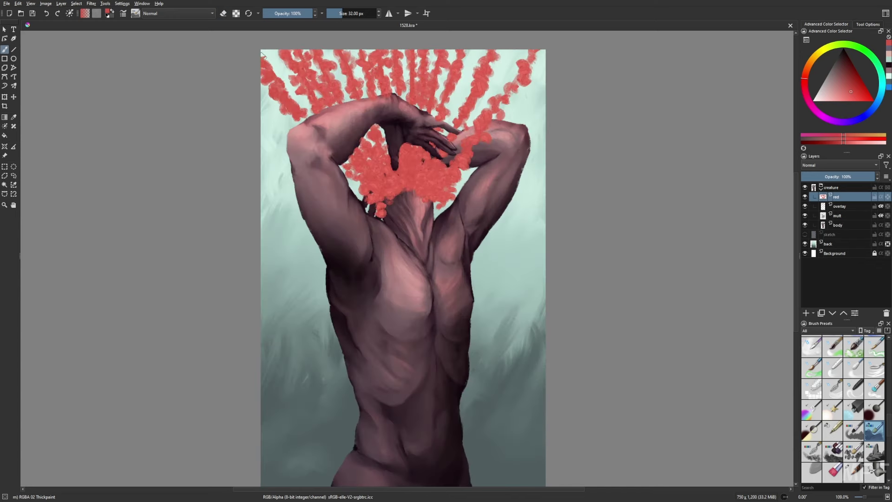
Step: Fill the gaps between the strands and beside the neck with more red dabs at 32 px
left_click_drag(454, 108, 446, 123)
left_click_drag(465, 82, 434, 116)
left_click_drag(484, 51, 464, 89)
left_click_drag(517, 51, 453, 144)
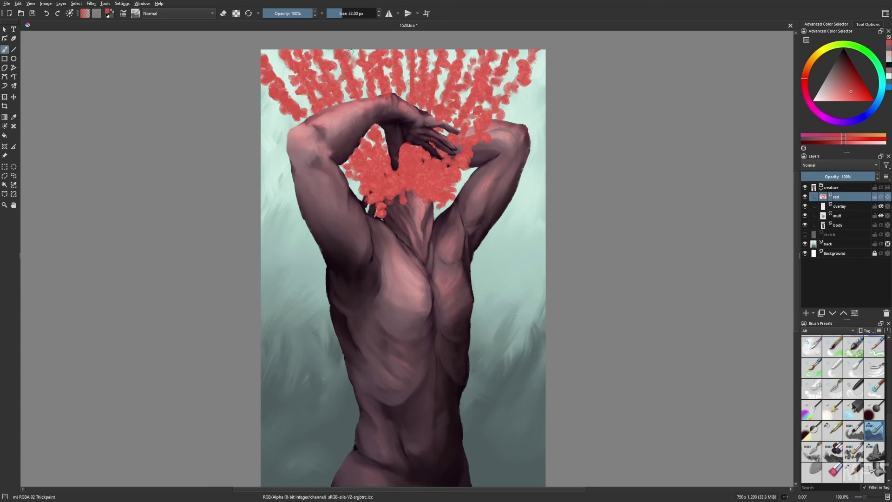
left_click_drag(349, 52, 362, 79)
left_click_drag(314, 50, 301, 86)
left_click_drag(283, 52, 291, 98)
left_click_drag(279, 106, 267, 124)
left_click_drag(356, 63, 347, 96)
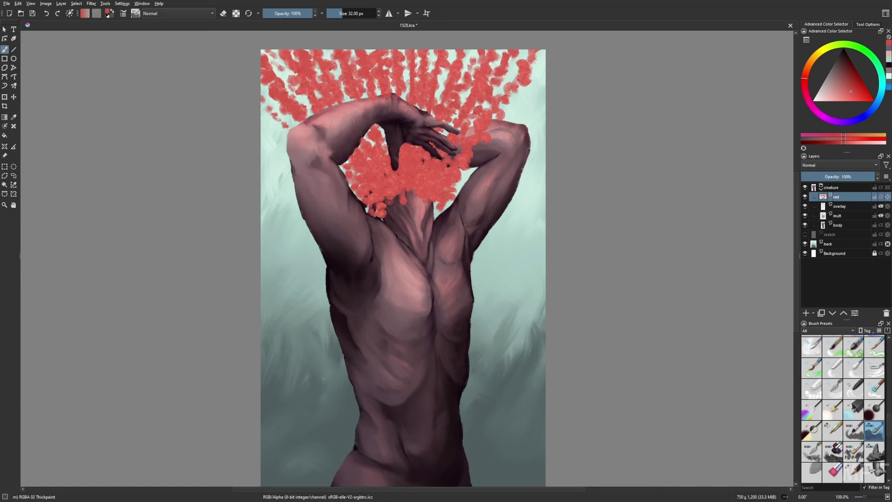
left_click_drag(474, 172, 462, 205)
Step: Draw thin glowing curved lines over the head, forearm and strands with a 9 px brush in Color Dodge mode
key("bracketleft")
key("bracketleft")
key("bracketleft")
key("bracketleft")
key("alt+shift+d")
left_click_drag(338, 134, 349, 160)
left_click_drag(353, 131, 382, 181)
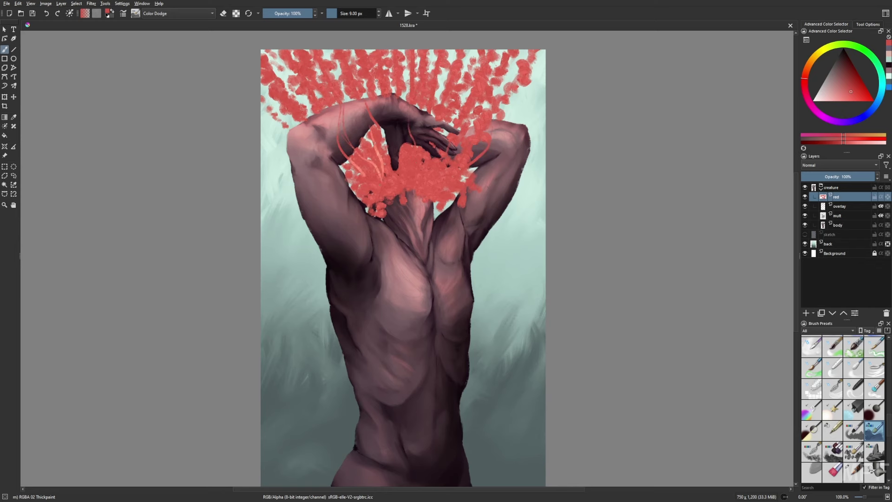
left_click_drag(437, 145, 421, 199)
left_click_drag(410, 70, 417, 100)
key("m")
left_click_drag(326, 78, 351, 101)
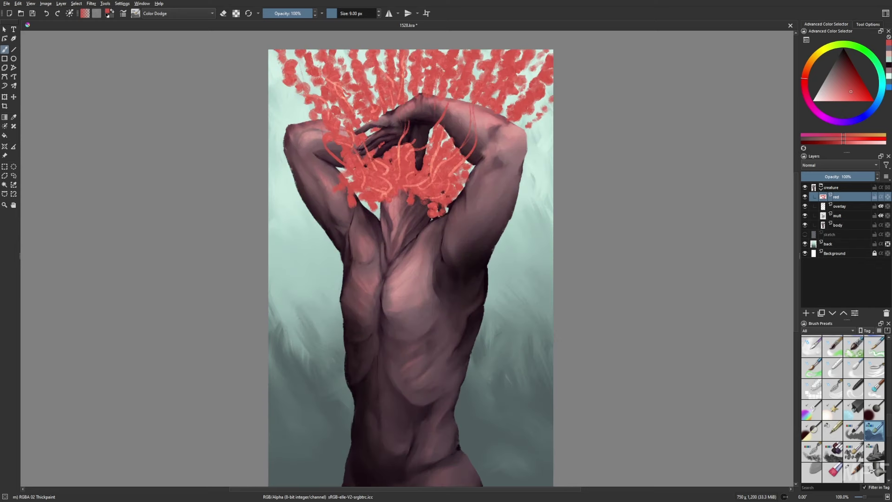
Step: Build a warm yellow glow over the red head mass with a larger Color Dodge brush at reduced opacity
key("bracketright")
key("bracketright")
key("bracketright")
key("bracketright")
key("bracketright")
key("i")
key("i")
key("i")
key("i")
key("i")
key("i")
key("i")
mouse_move(374, 197)
left_mouse_down()
mouse_move(420, 153)
mouse_move(451, 198)
left_mouse_up()
left_click_drag(358, 190, 388, 175)
left_click_drag(337, 162, 391, 154)
left_click_drag(460, 144, 437, 186)
left_click_drag(430, 183, 371, 200)
Step: Restore the brush opacity, shrink the brush and add thin glowing lines to the strands above both arms
key("o")
key("o")
key("o")
key("o")
key("o")
key("o")
key("o")
key("bracketleft")
key("bracketleft")
key("bracketleft")
key("bracketleft")
key("bracketleft")
mouse_move(454, 93)
left_mouse_down()
mouse_move(476, 63)
mouse_move(428, 63)
left_mouse_up()
left_click_drag(334, 92, 304, 66)
Step: Add further bright strokes over the red head mass, around the fingers and into the strands above the hand
right_click(491, 278)
left_click(465, 223)
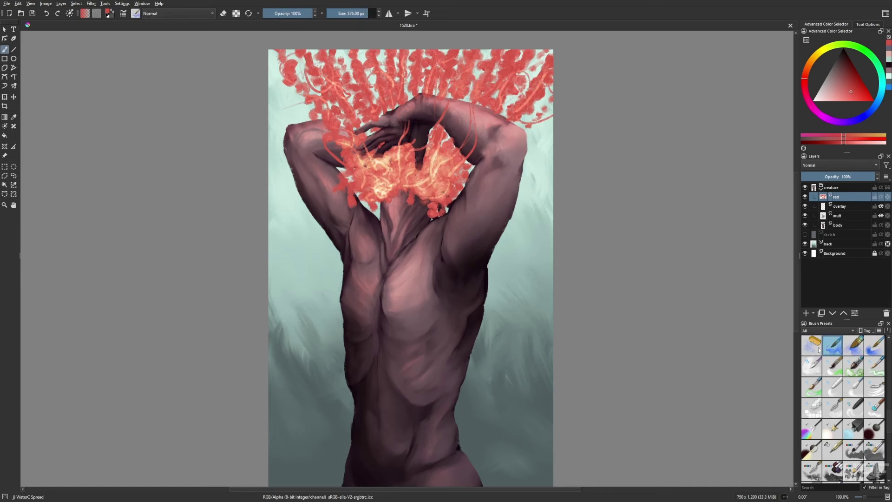
left_click_drag(358, 184, 384, 182)
left_click_drag(328, 160, 363, 179)
left_click_drag(363, 107, 405, 58)
mouse_move(372, 172)
left_mouse_down()
mouse_move(476, 151)
mouse_move(464, 185)
left_mouse_up()
Step: Add a layer named back red above back and paint red and glowing strokes behind the head and arms at 60.07 px
left_click(832, 244)
key("Insert")
double_click(834, 243)
type("back red")
key("Return")
right_click(580, 314)
left_click(549, 274)
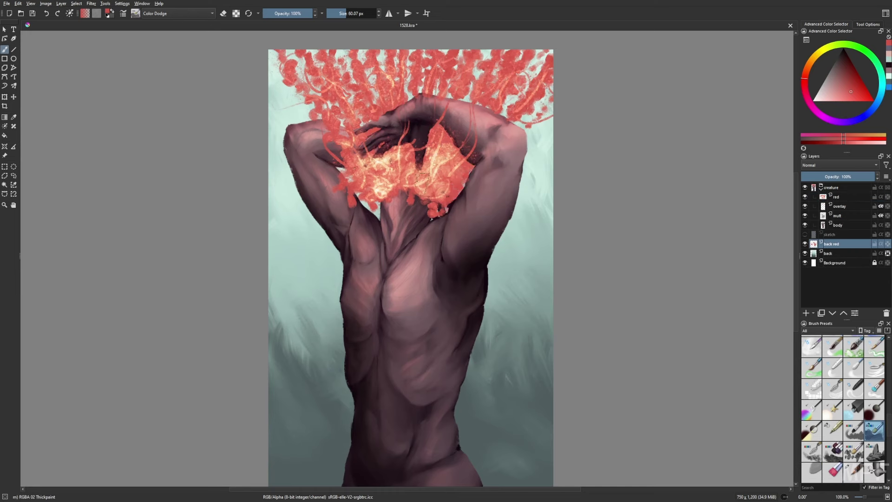
left_click_drag(344, 172, 379, 214)
mouse_move(472, 172)
left_mouse_down()
mouse_move(458, 91)
mouse_move(342, 123)
mouse_move(297, 112)
mouse_move(362, 84)
mouse_move(507, 114)
left_mouse_up()
Step: Dab glowing spots over the head mass and nearby strands on the red layer with a 28 px Color Dodge brush
left_click(837, 196)
key("bracketleft")
key("bracketleft")
key("bracketleft")
left_click_drag(341, 175, 367, 196)
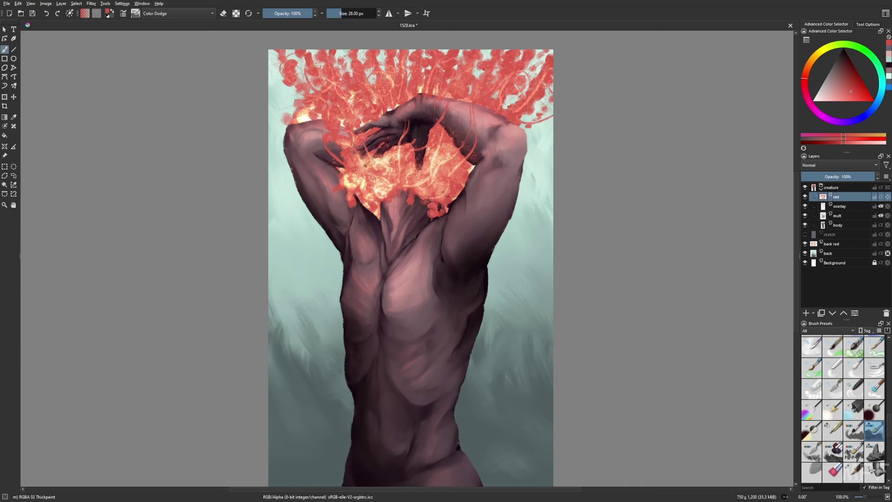
mouse_move(344, 158)
left_mouse_down()
mouse_move(436, 200)
mouse_move(404, 174)
mouse_move(451, 171)
mouse_move(378, 107)
mouse_move(467, 91)
left_mouse_up()
Step: Scatter more glowing Color Dodge dabs through the strands just above the forearms and hand
key("m")
left_click_drag(316, 105, 339, 93)
mouse_move(419, 93)
left_mouse_down()
mouse_move(472, 119)
mouse_move(433, 86)
mouse_move(362, 58)
mouse_move(286, 105)
left_mouse_up()
left_click_drag(472, 70, 481, 82)
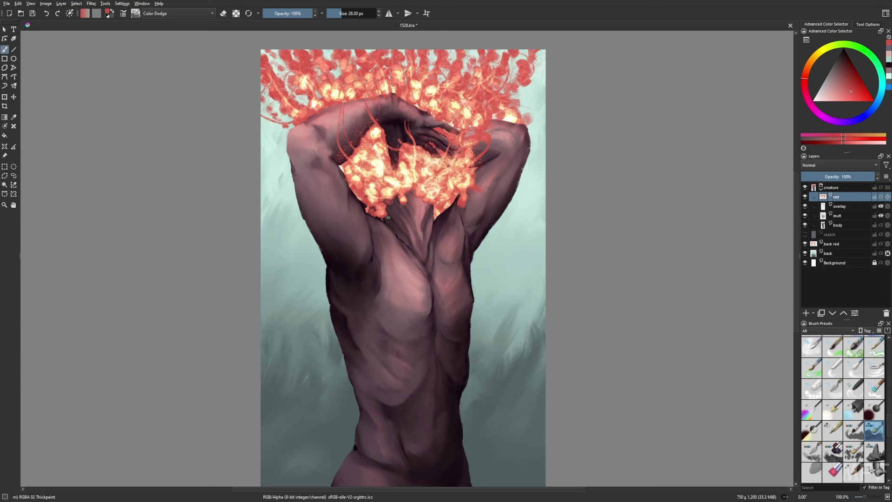
Step: Add a layer named dodge above the creature group, set it to Color Dodge and choose the Airbrush Soft brush
key("Insert")
left_click(839, 165)
left_click(832, 140)
left_click(811, 346)
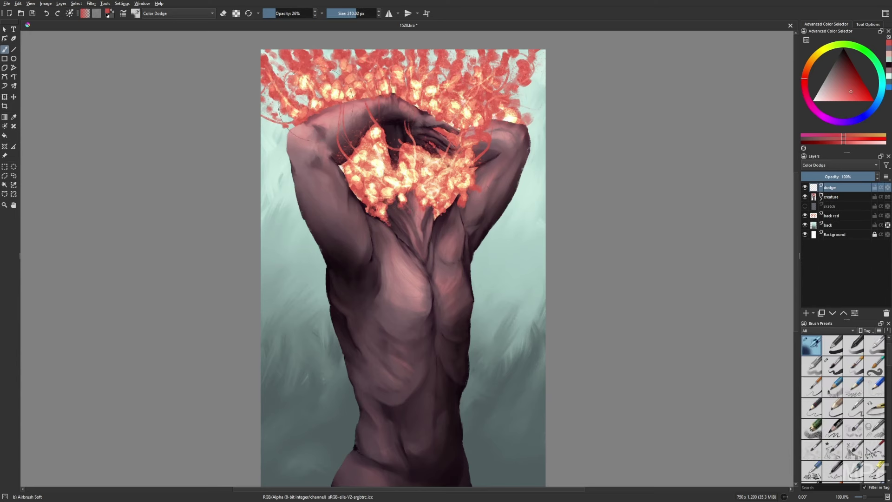
Step: Airbrush a red glow onto the shoulders, neck, hands and inner arms around the fiery head at 26% opacity
key("bracketleft")
key("bracketleft")
key("bracketleft")
key("bracketleft")
key("bracketleft")
mouse_move(437, 215)
left_mouse_down()
mouse_move(484, 153)
mouse_move(507, 195)
left_mouse_up()
mouse_move(460, 139)
left_mouse_down()
mouse_move(386, 140)
mouse_move(352, 95)
left_mouse_up()
key("m")
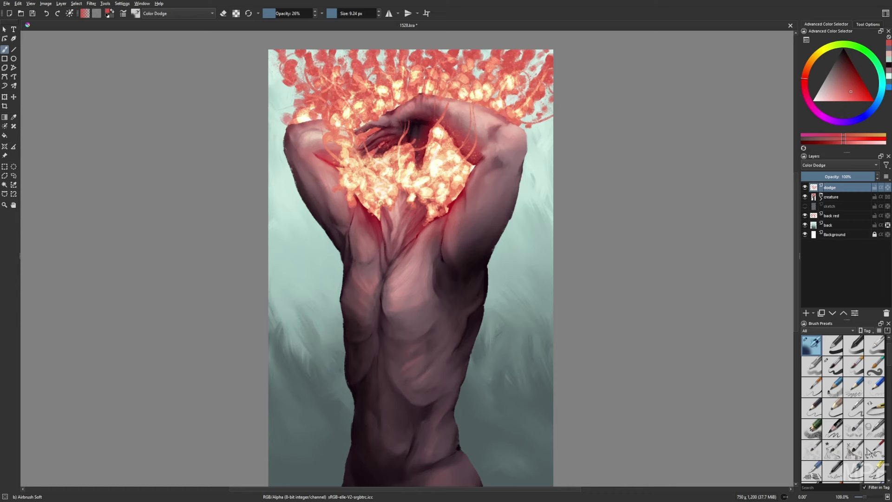
Step: Airbrush a soft red glow down the center groove of the torso with a brush of about 63 px
key("m")
key("bracketright")
key("bracketright")
key("bracketright")
key("bracketright")
key("bracketright")
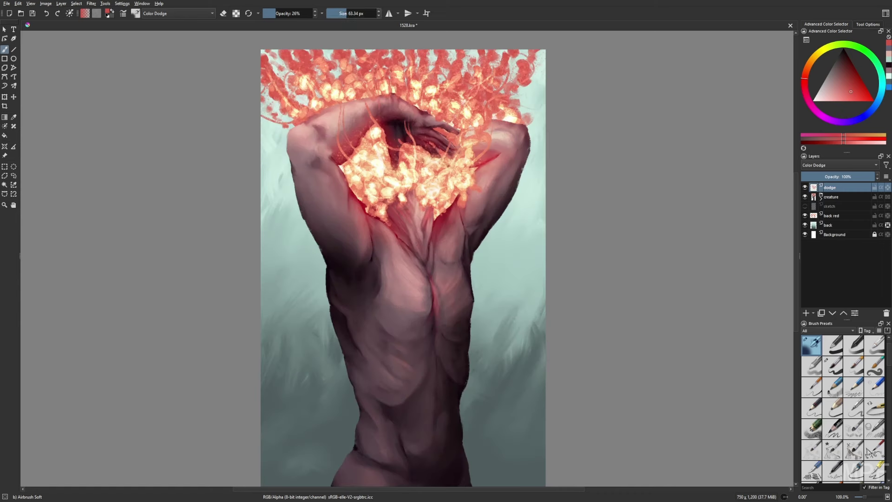
Step: Refine the red glow along the spine and ribs with the Gamer Knife Maybe brush at 18% opacity, erasing excess at 24 px
key("slash")
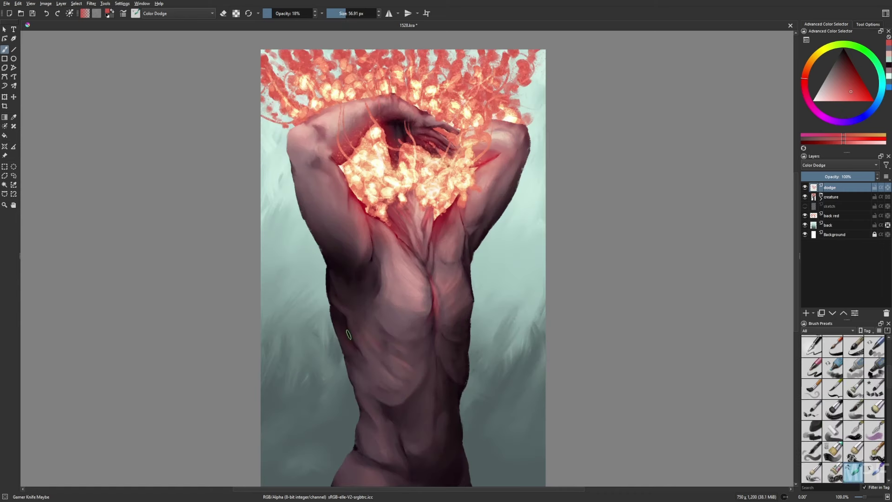
key("m")
key("bracketleft")
key("bracketleft")
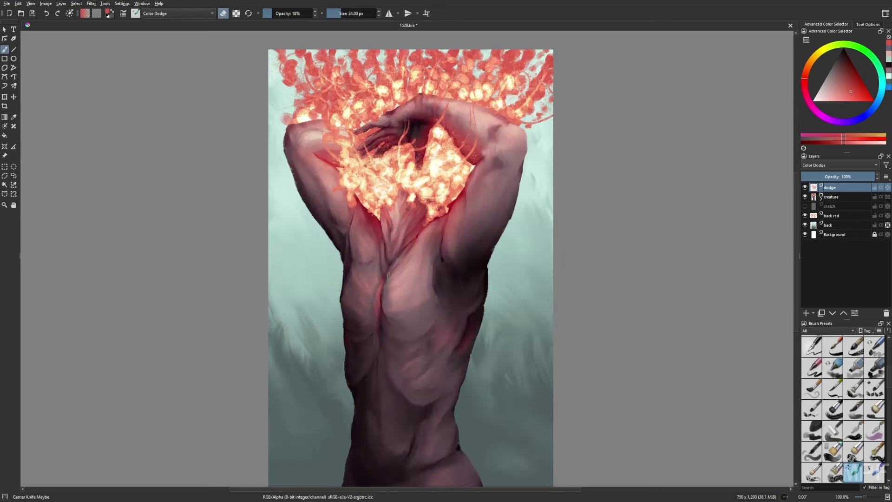
key("m")
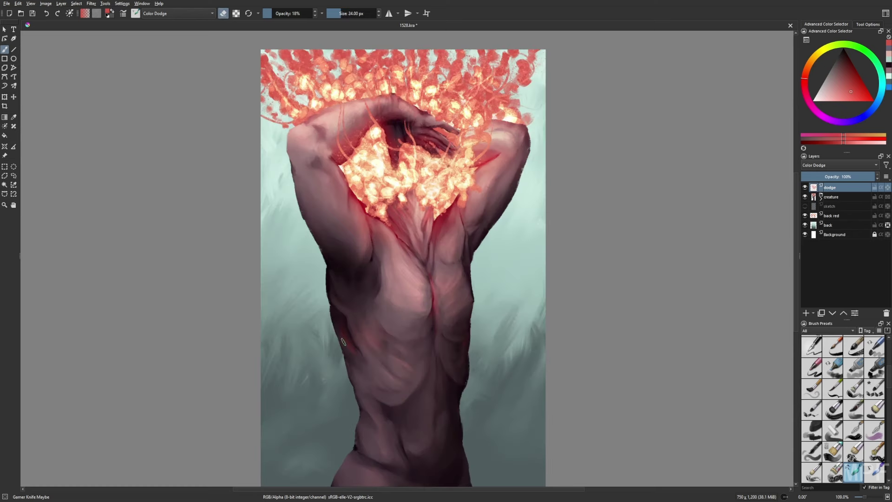
Step: Speckle the upper arms with WaterC Special Splats at 100% opacity, and airbrush a red glow onto both flanks at 26% opacity
key("period")
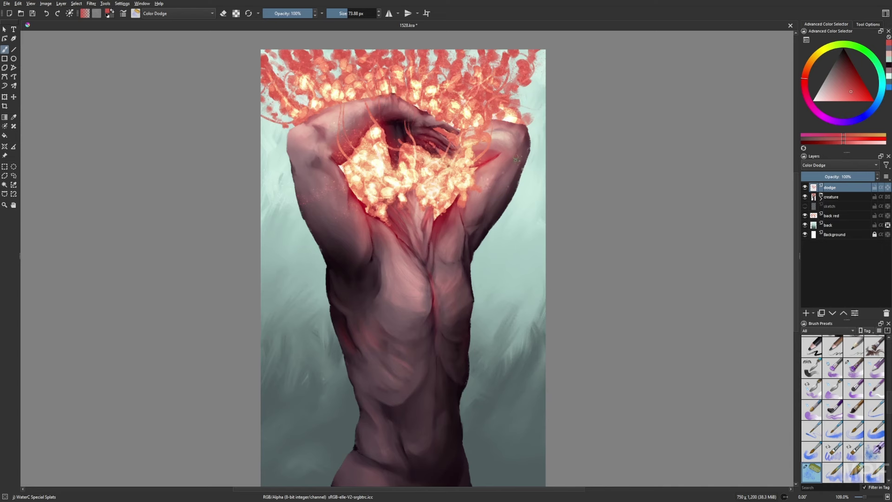
left_click_drag(516, 160, 477, 83)
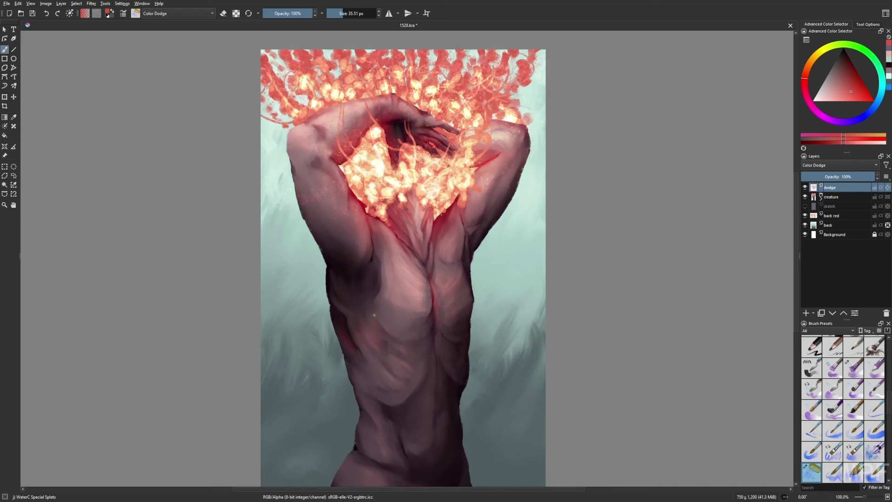
key("comma")
left_click_drag(279, 232, 369, 375)
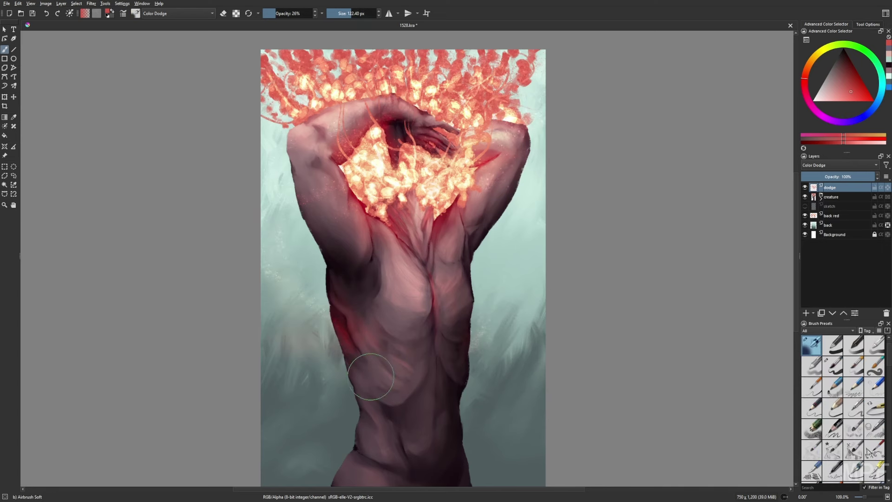
mouse_move(483, 367)
left_mouse_down()
mouse_move(479, 289)
mouse_move(530, 316)
left_mouse_up()
key("period")
Step: Scatter red petal-like dabs with glowing spots beside both arms on the back red layer, using a 33.30 px RGBA 02 Thickpaint Color Dodge brush
key("Page_Down")
key("Page_Down")
key("Page_Down")
mouse_move(525, 105)
left_mouse_down()
mouse_move(516, 112)
mouse_move(539, 139)
mouse_move(501, 216)
mouse_move(272, 181)
mouse_move(300, 224)
mouse_move(511, 275)
left_mouse_up()
left_click_drag(287, 245, 280, 161)
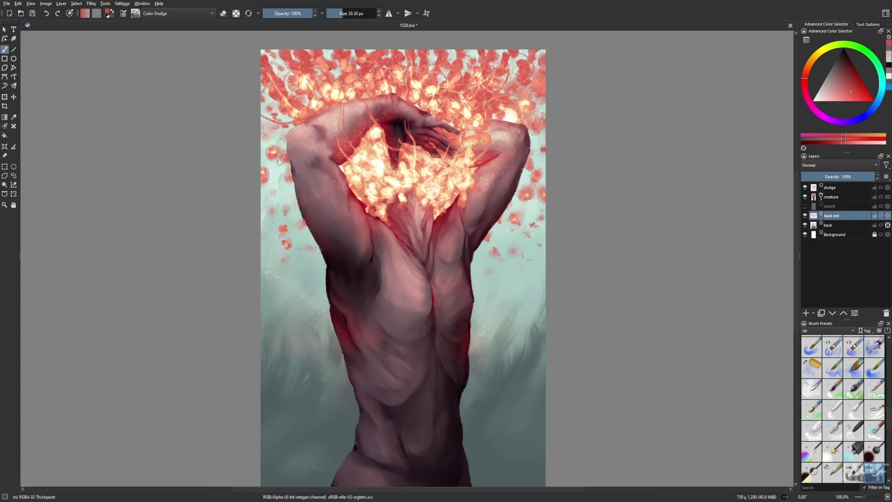
key("2")
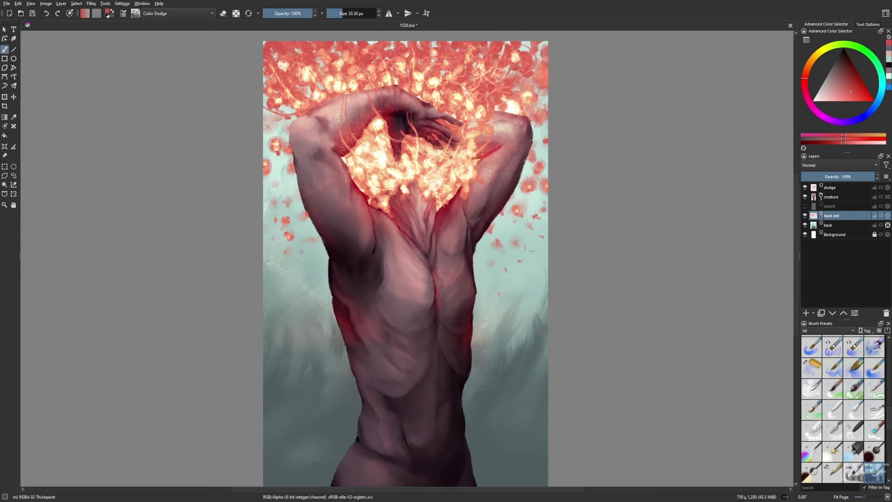
left_click(542, 209)
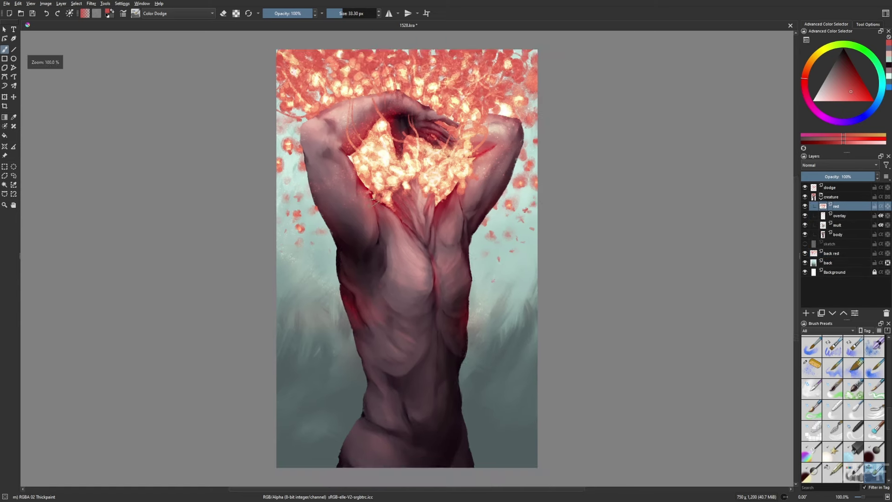
Step: Touch up the fiery strands on the red layer inside the creature group with the brush reduced to 8.35 px
scroll(376, 207, "up", 1)
key("[")
key("[")
key("[")
key("[")
key("[")
key("[")
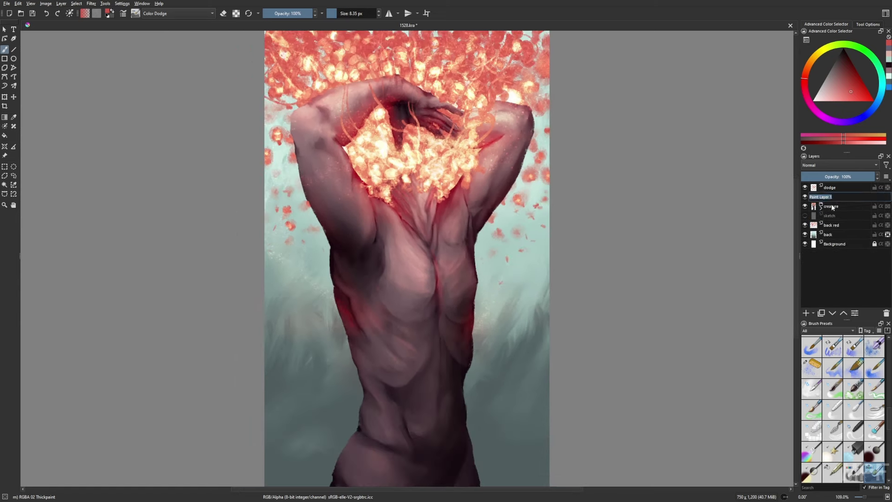
Step: Add a layer named fog above the creature group and airbrush dark teal mist over the hips at 26% opacity
scroll(539, 370, "down", 3)
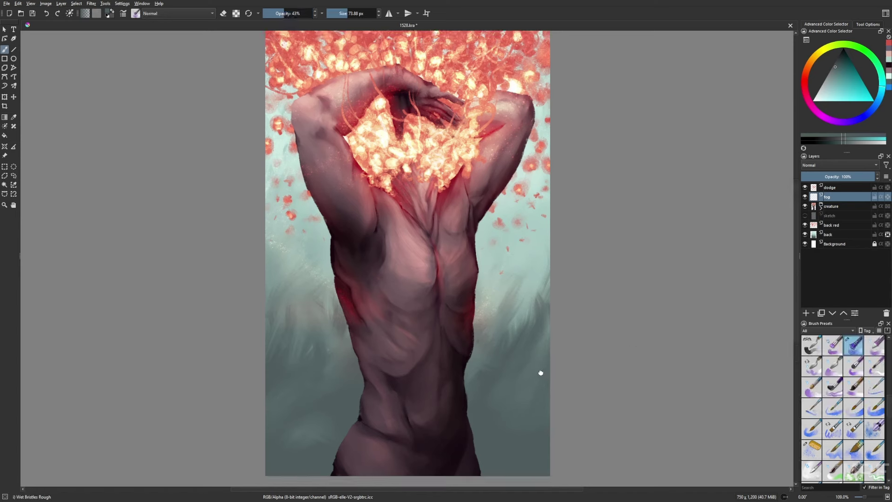
left_click(142, 3)
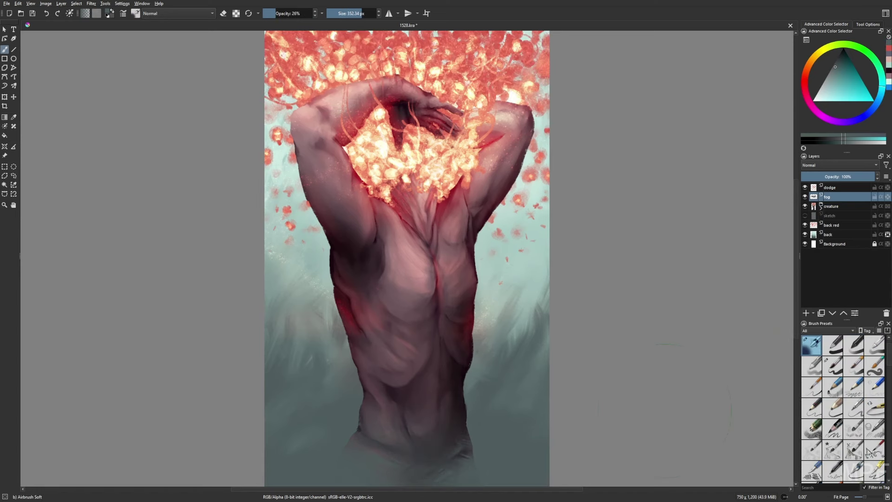
right_click(675, 324)
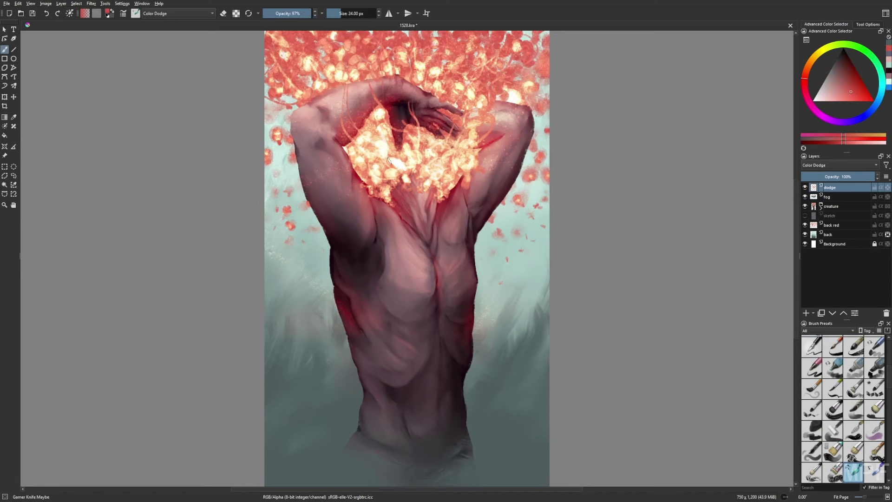
mouse_move(379, 162)
left_mouse_down()
mouse_move(453, 168)
mouse_move(425, 157)
mouse_move(405, 133)
left_mouse_up()
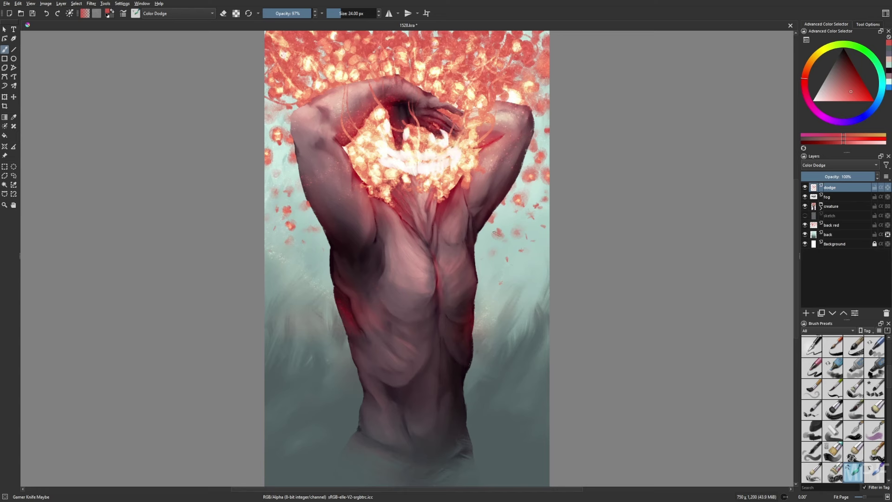
key("ctrl+z")
key("ctrl+z")
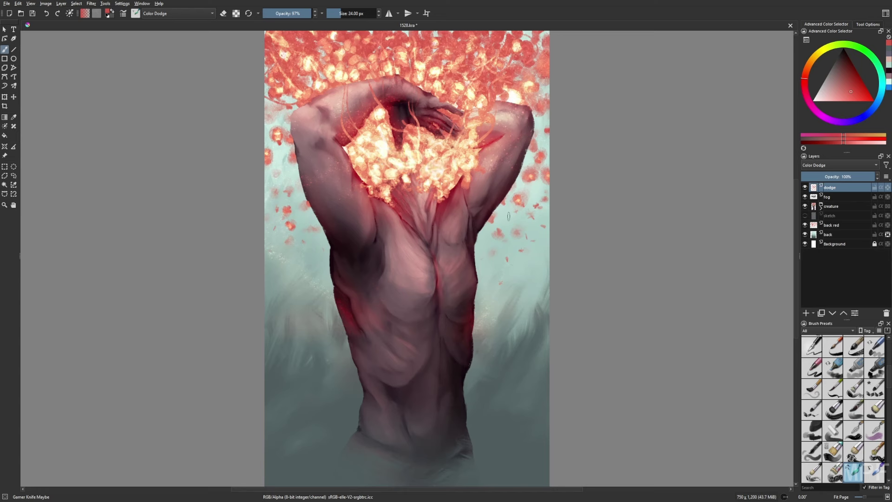
Step: Brighten the core of the fiery head on the dodge layer with Gamer Knife Maybe strokes of about 13 px at 97% opacity
key("bracketleft")
key("bracketleft")
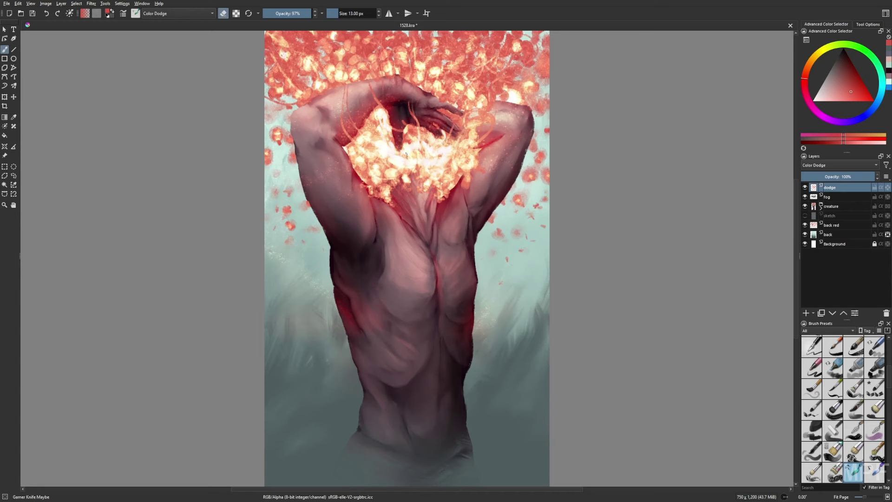
mouse_move(406, 154)
left_mouse_down()
mouse_move(433, 153)
mouse_move(367, 153)
left_mouse_up()
key("m")
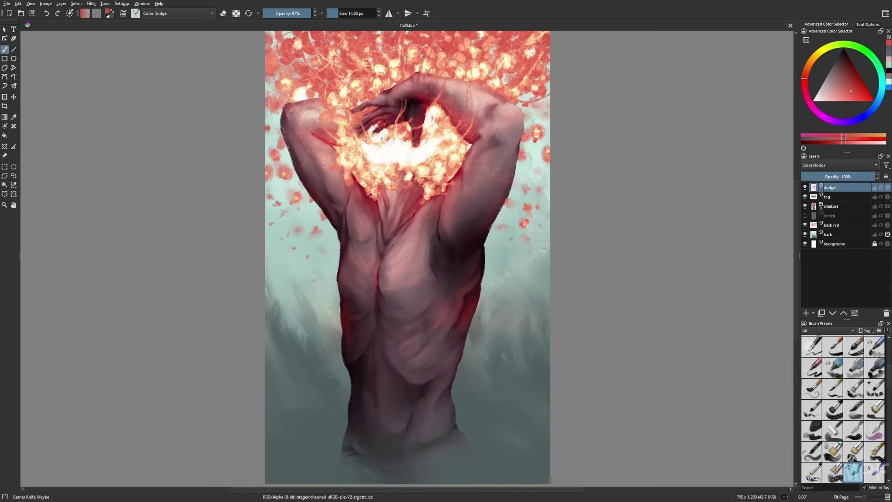